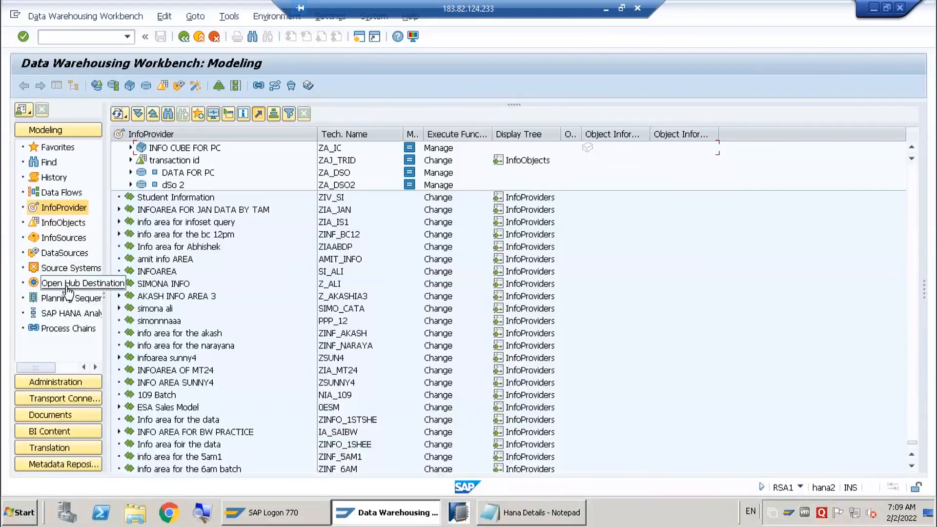
Step: Show the open hub destinations and expand OH_NARES under IA_NARESHG to inspect its data transfer process and transformation
left_click(69, 291)
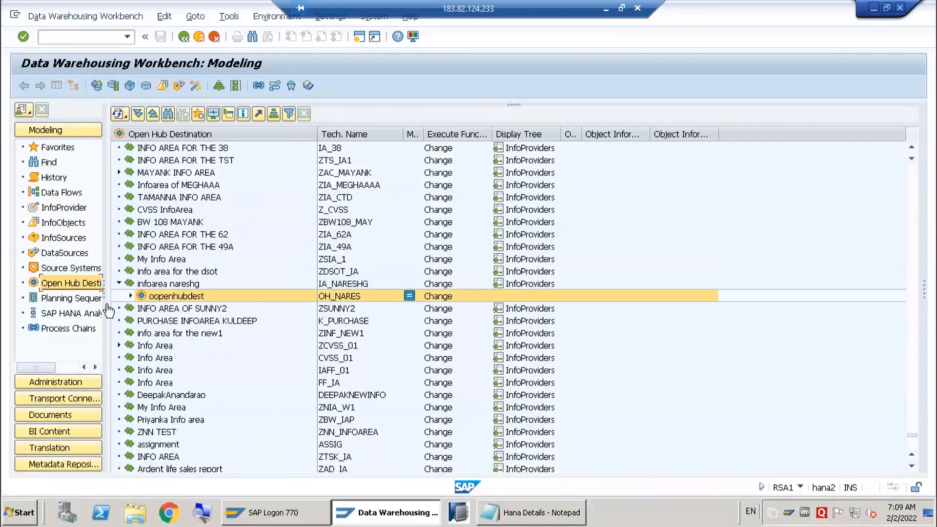
left_click(130, 295)
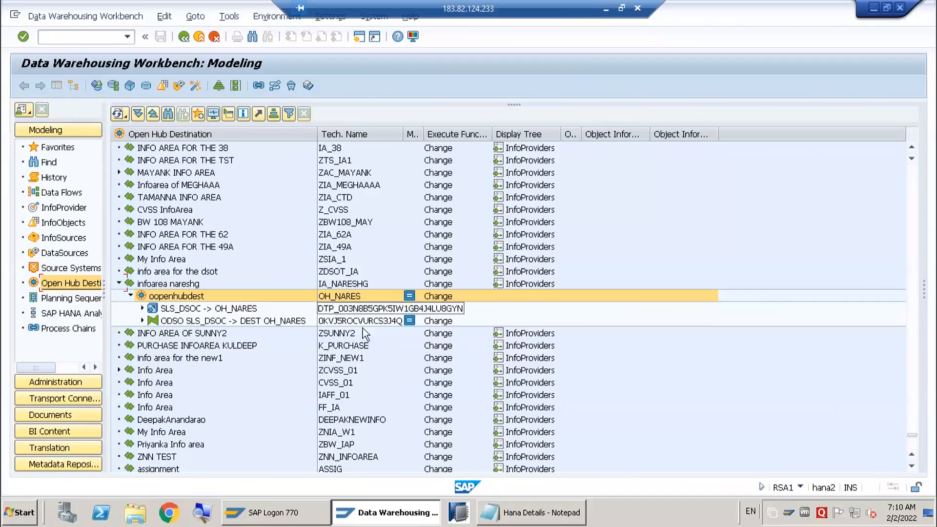
left_click(156, 311)
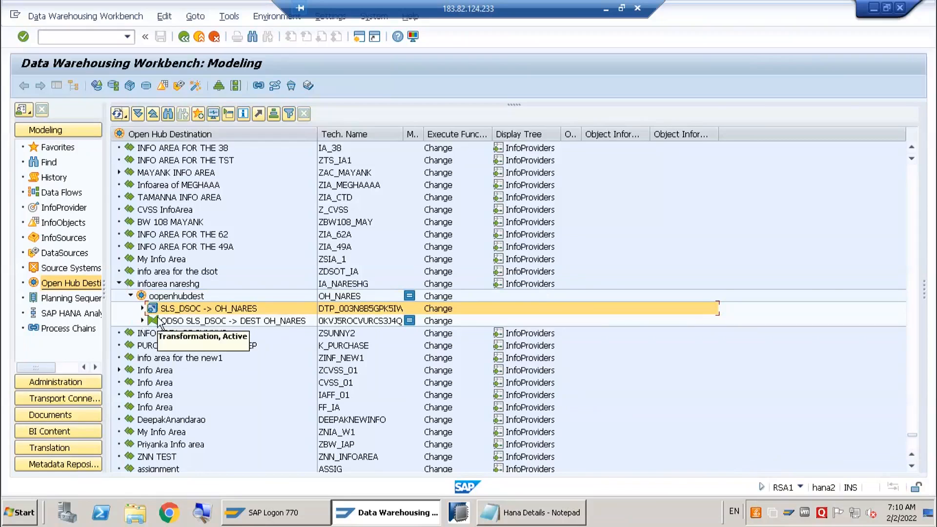
left_click(163, 299)
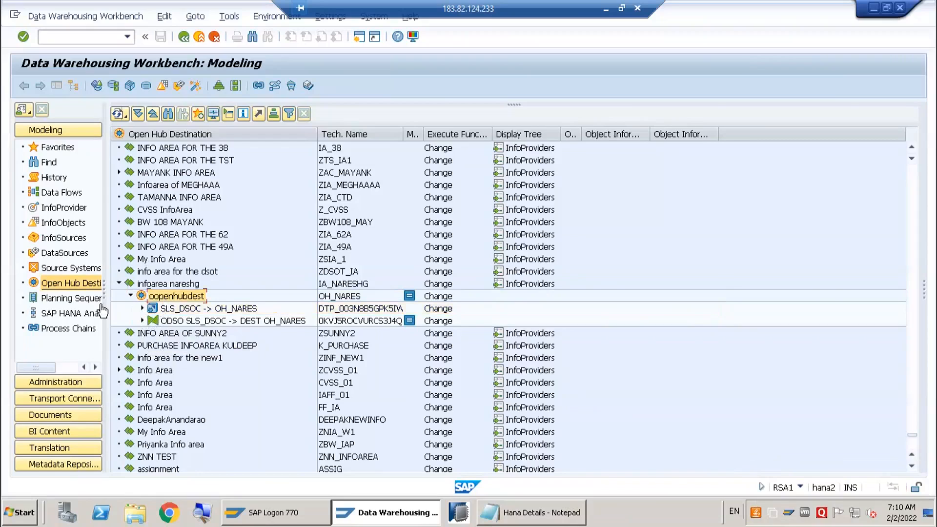
Step: Open the SAP Directories transaction AL11 in a new session
left_click(111, 37)
type("/o")
type("rsa1")
key("Return")
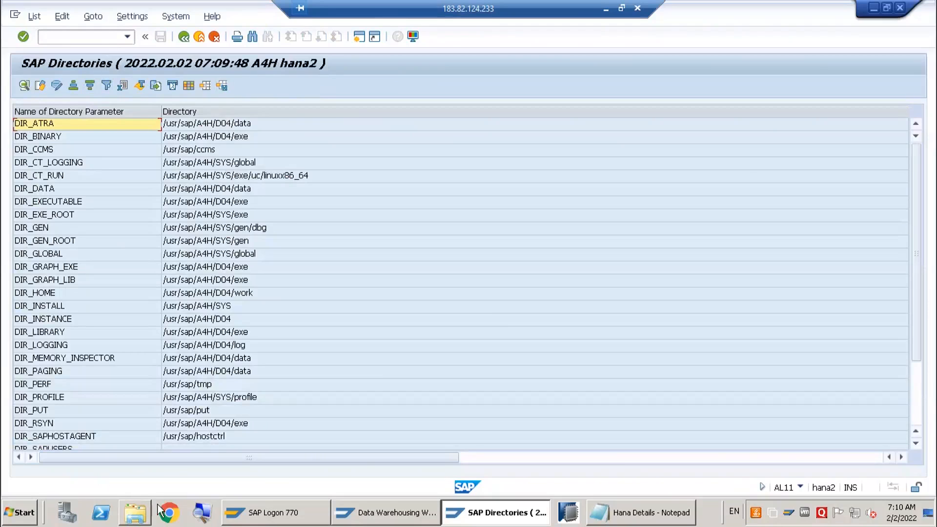
left_click(134, 512)
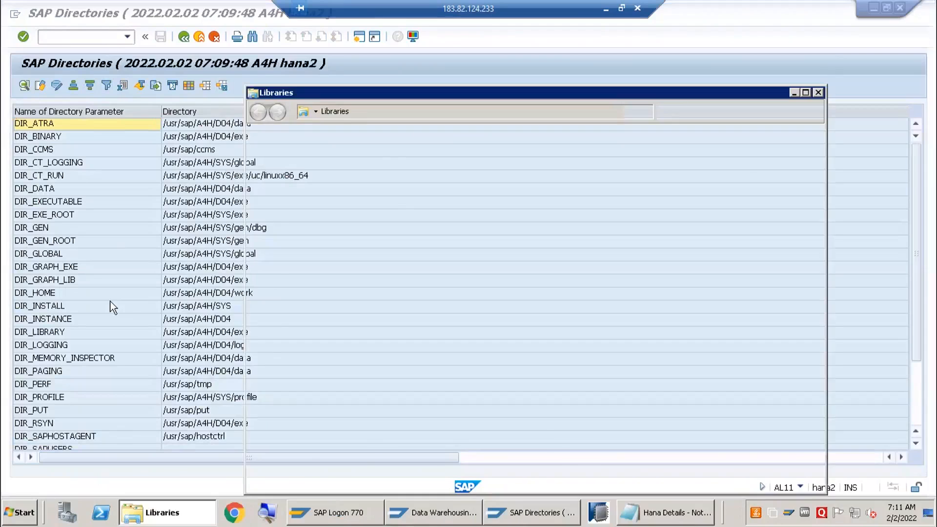
left_click_drag(580, 100, 480, 104)
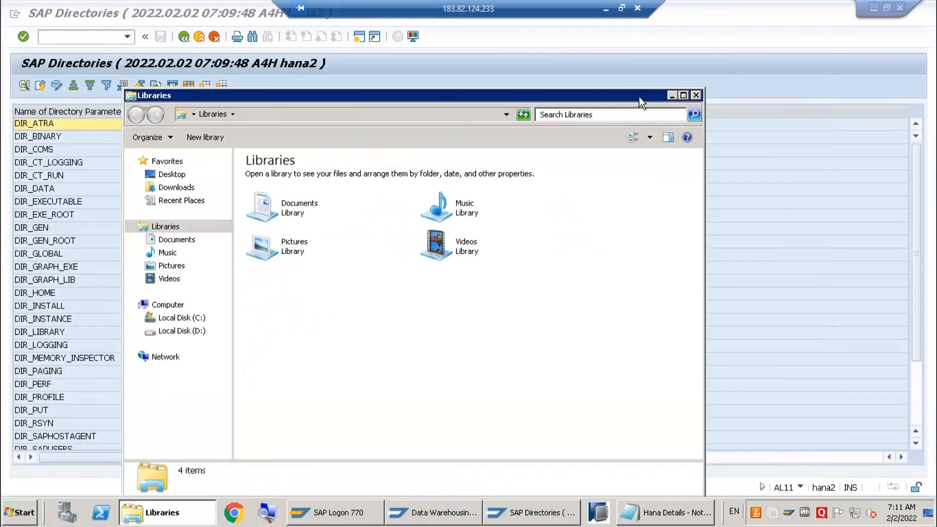
left_click_drag(624, 91, 607, 83)
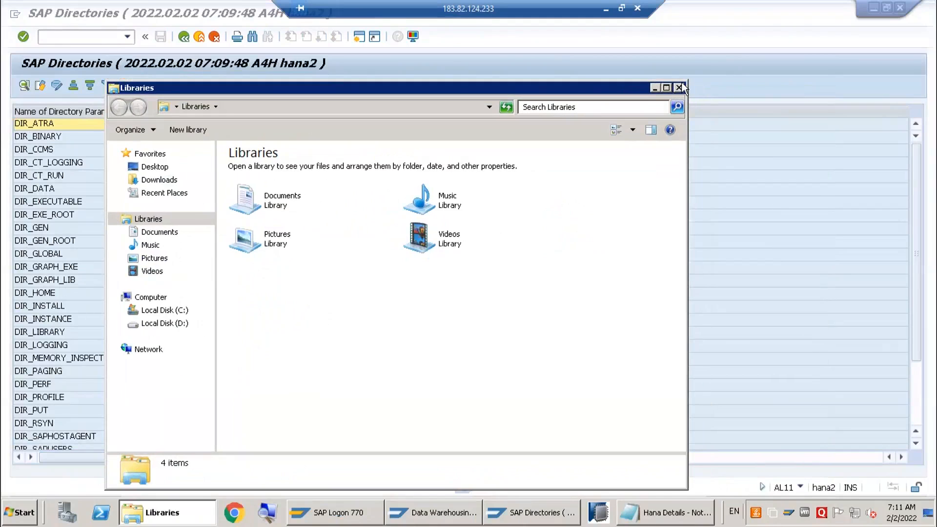
left_click(679, 88)
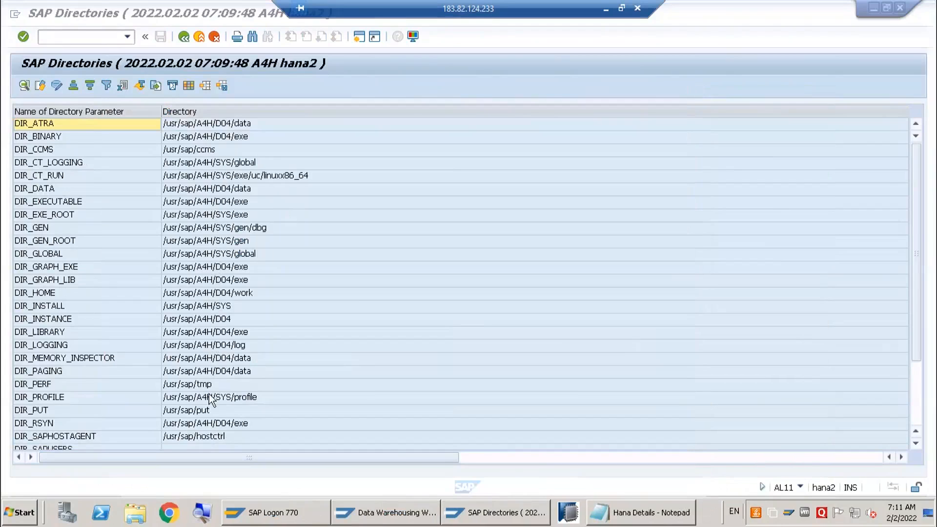
Step: Examine the DIR_TRANS directory /usr/sap/trans and its data subdirectory, returning to the directory list
left_click(229, 332)
scroll(229, 330, "down", 3)
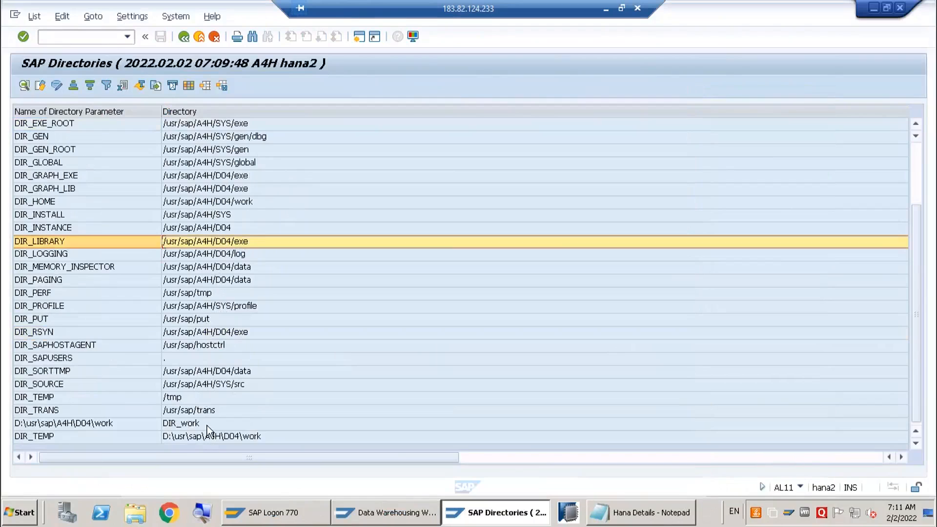
left_click(207, 410)
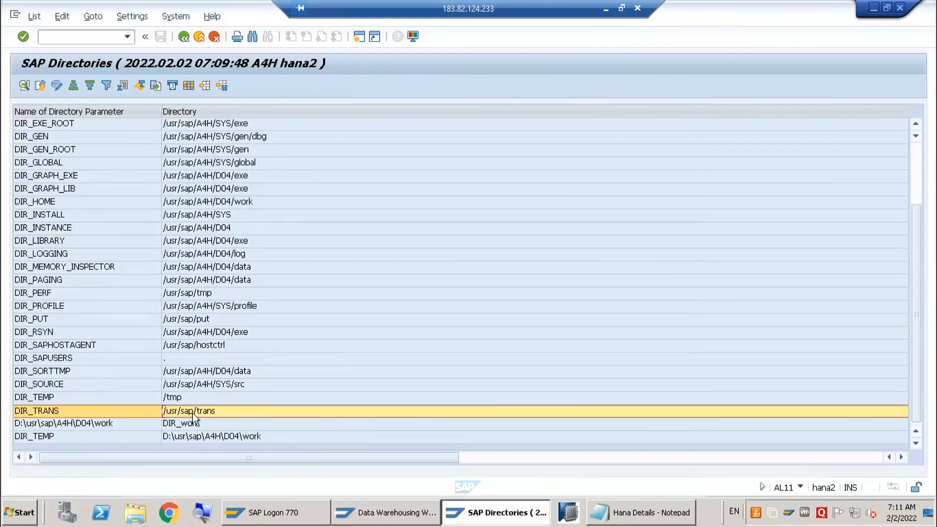
double_click(209, 412)
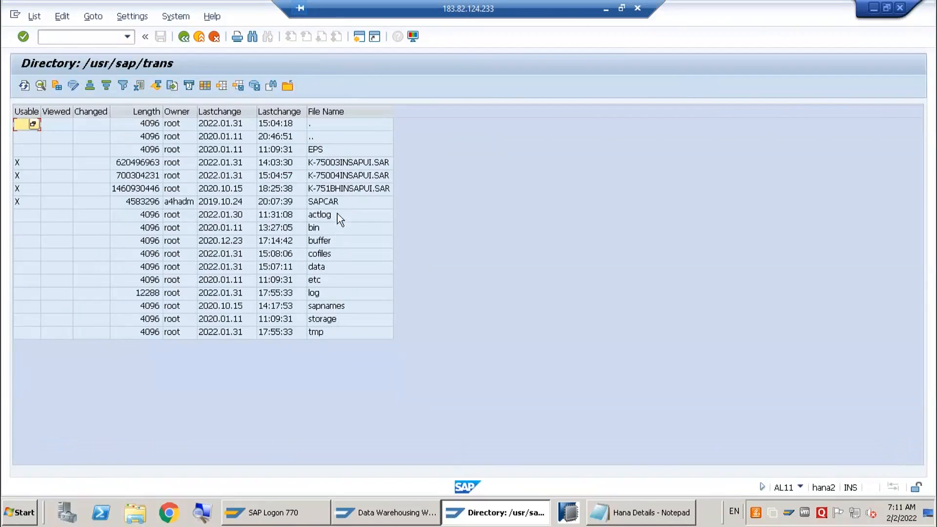
double_click(341, 271)
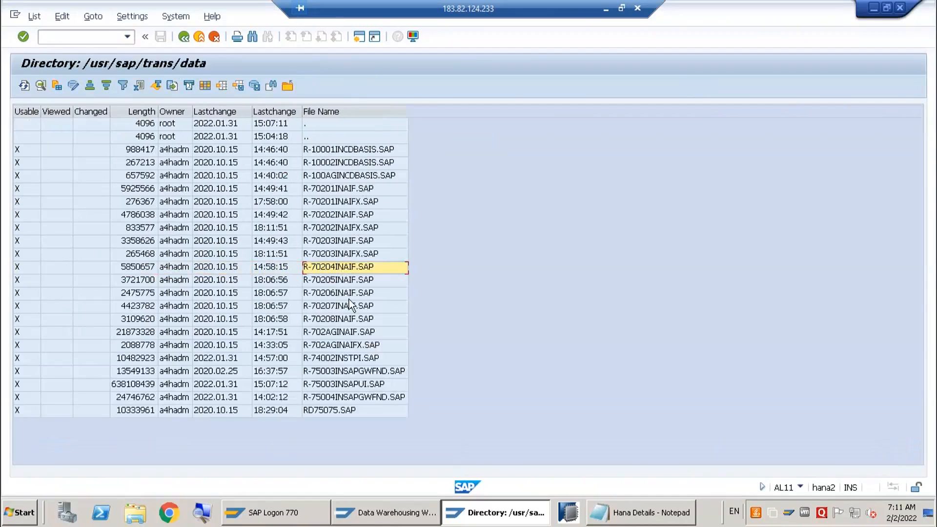
key("super")
key("super")
left_click(283, 85)
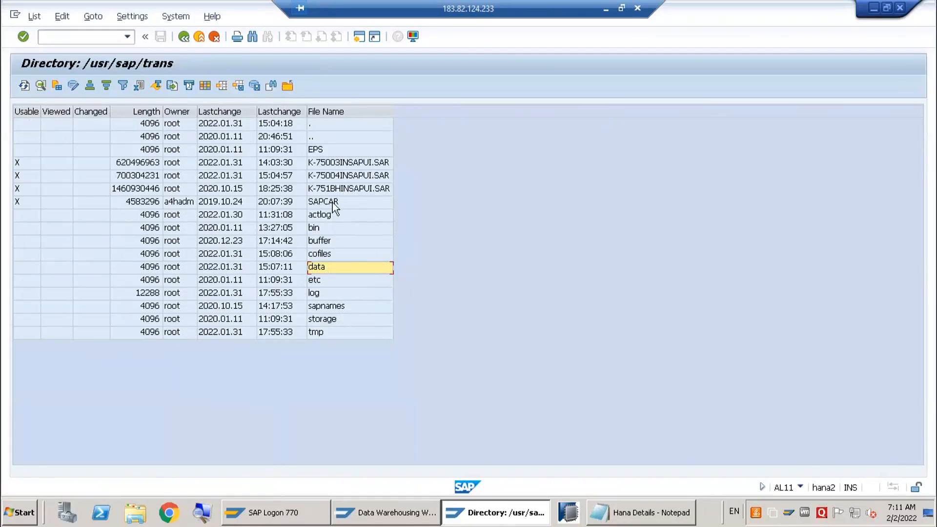
left_click(288, 86)
left_click(243, 193)
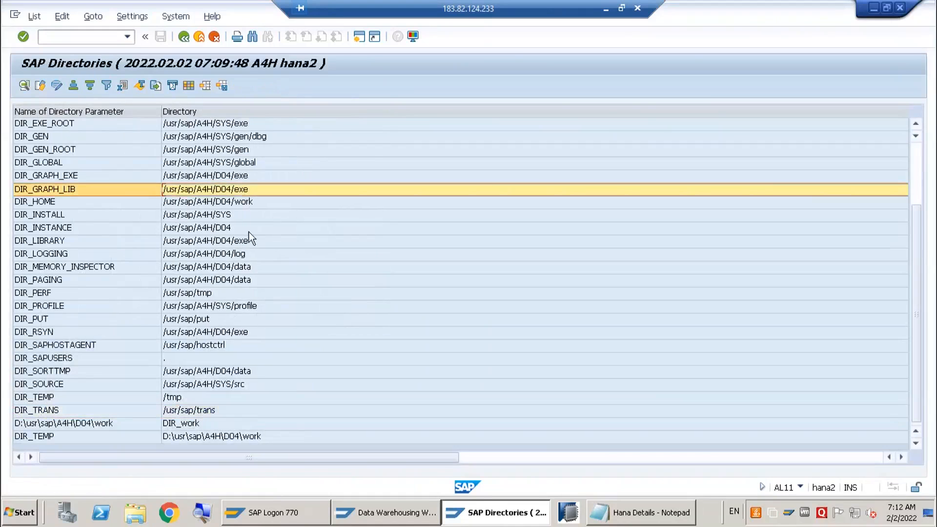
Step: Look through the files of the DIR_MEMORY_INSPECTOR directory /usr/sap/A4H/D04/data and return to the directory list
scroll(260, 259, "up", 3)
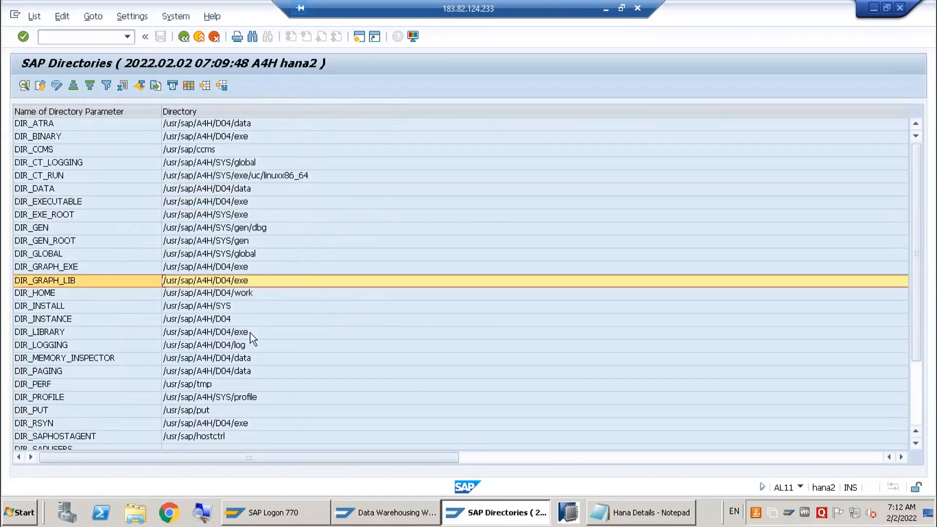
double_click(246, 354)
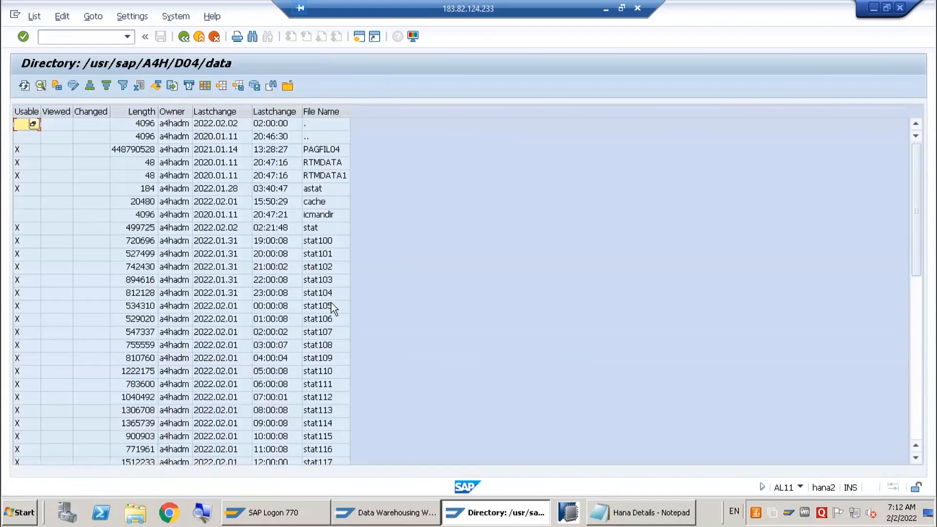
scroll(331, 303, "down", 10)
scroll(331, 302, "up", 11)
key("F3")
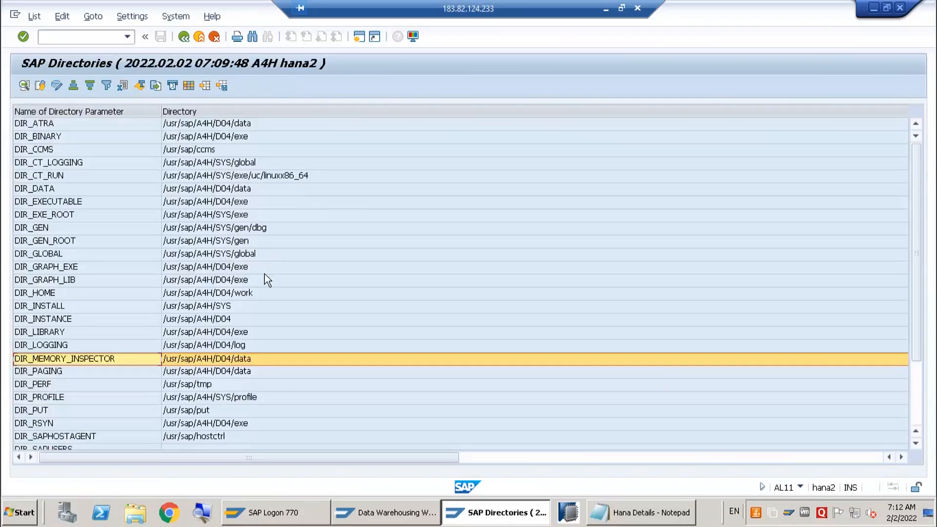
Step: View the file S_ZOM_DSO.CSV in the DIR_HOME directory /usr/sap/A4H/D04/work and return to its file list
double_click(259, 293)
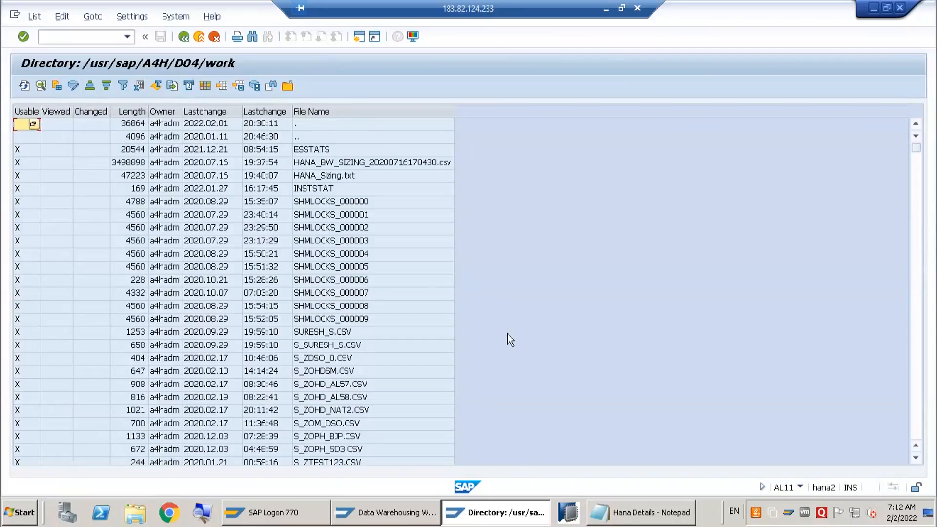
scroll(360, 396, "down", 5)
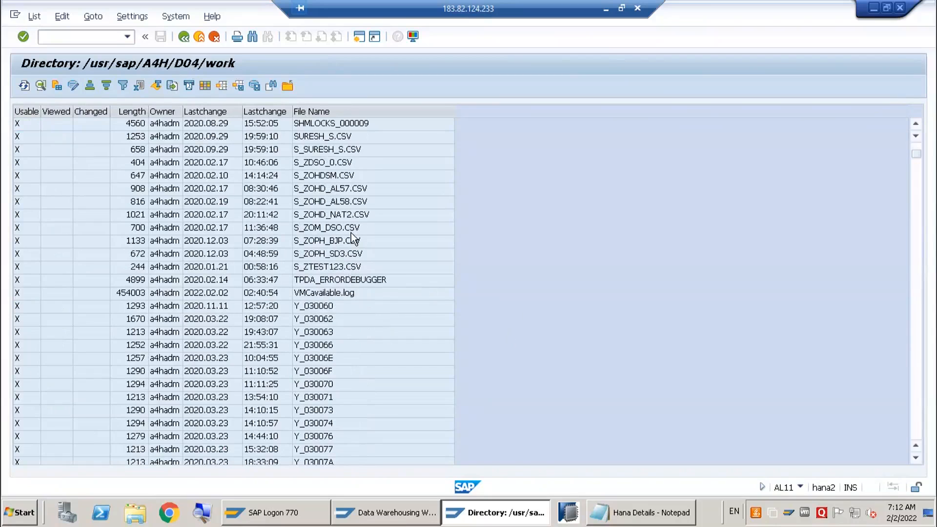
double_click(351, 232)
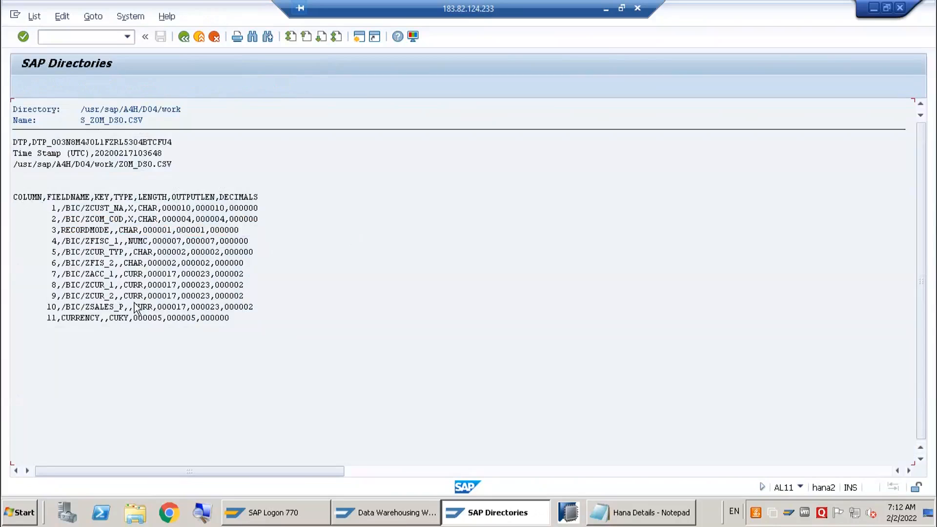
left_click(184, 37)
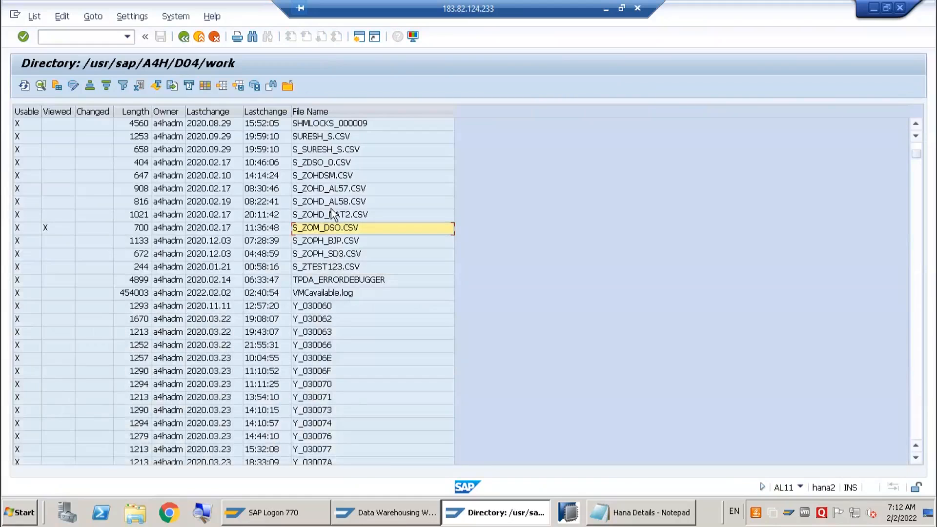
Step: View the contents of S_ZOHD_NAT2.CSV and return to the work directory's file list
left_click(332, 219)
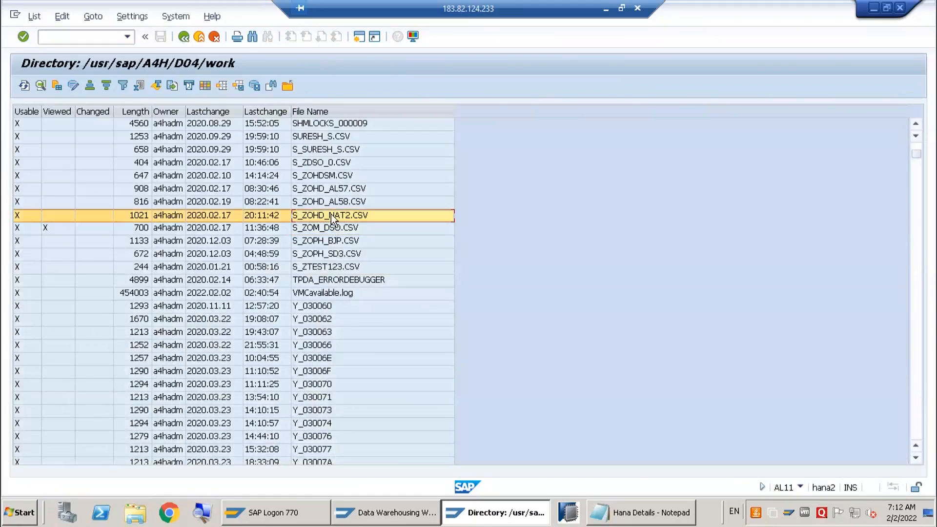
double_click(331, 215)
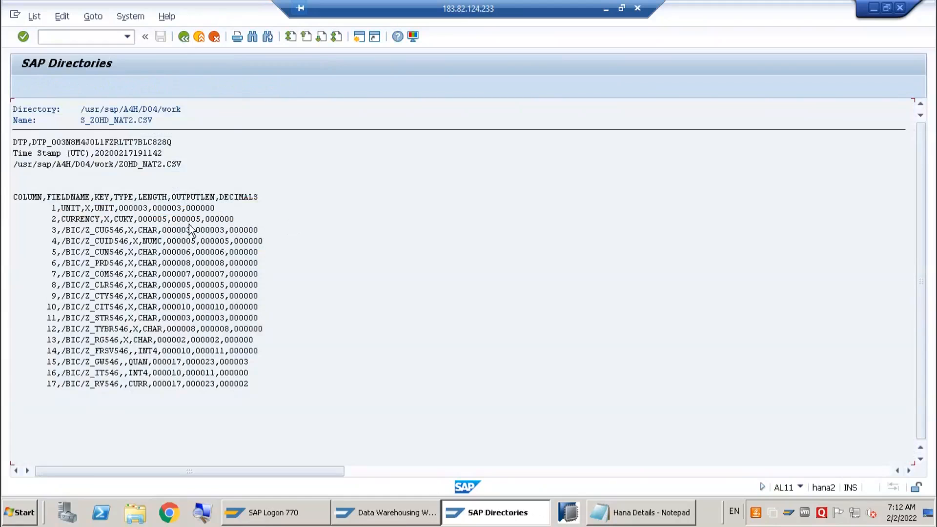
key("super")
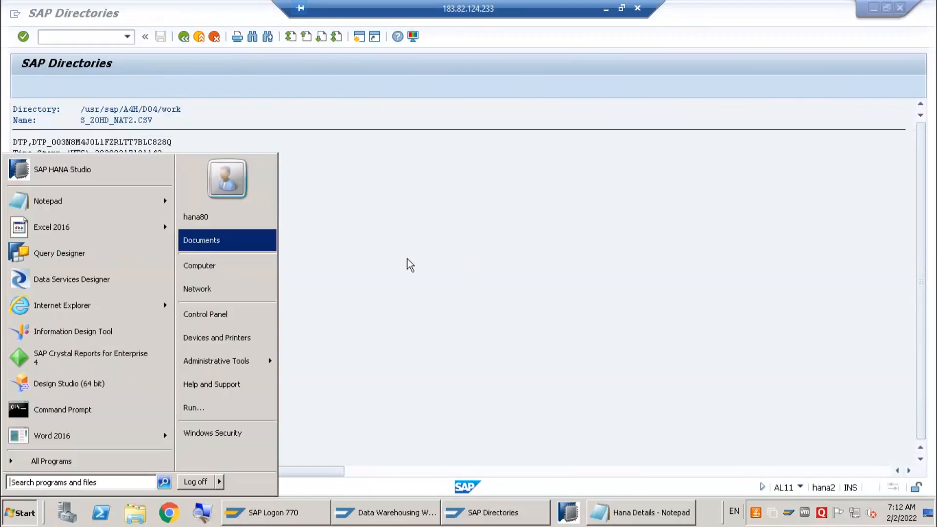
key("Escape")
key("F3")
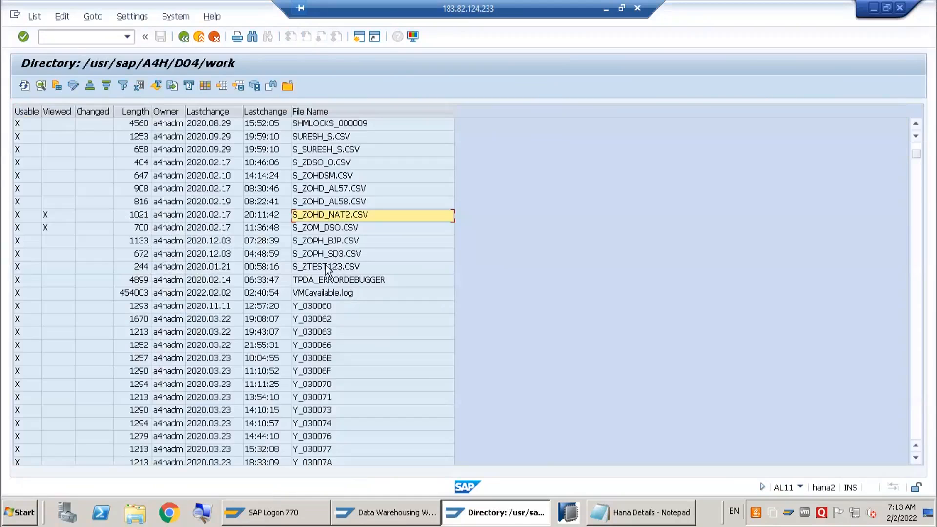
Step: Switch to the Data Warehousing Workbench session, collapse IA_NARESHG and search for "ani" to locate info area ANITHA_INFO
left_click(436, 512)
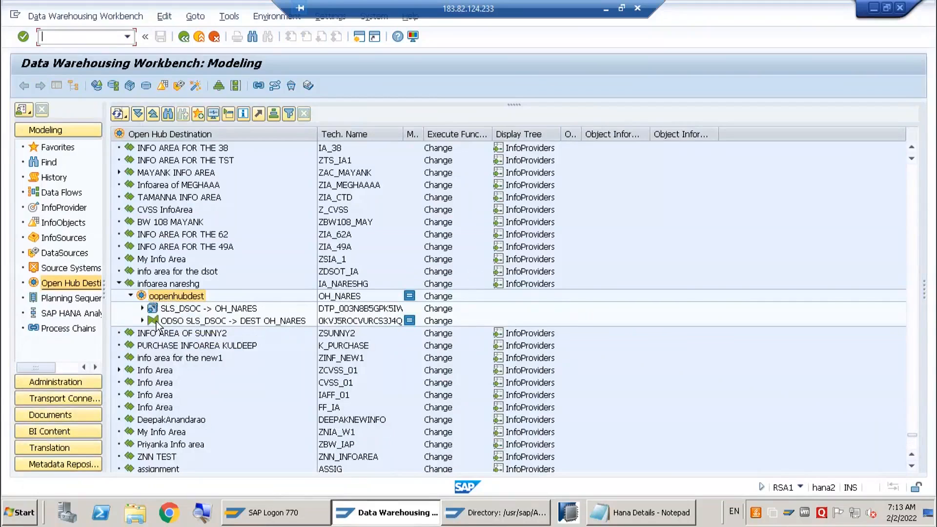
left_click(119, 283)
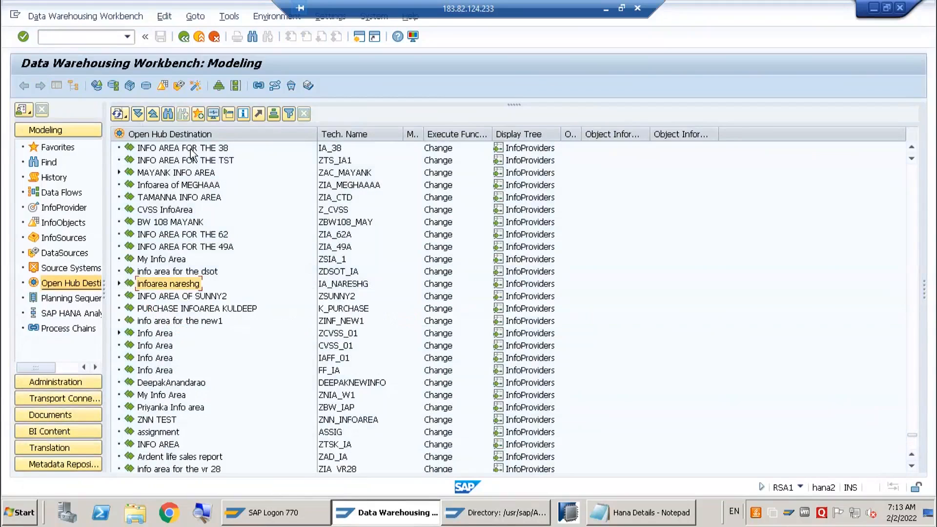
left_click(168, 114)
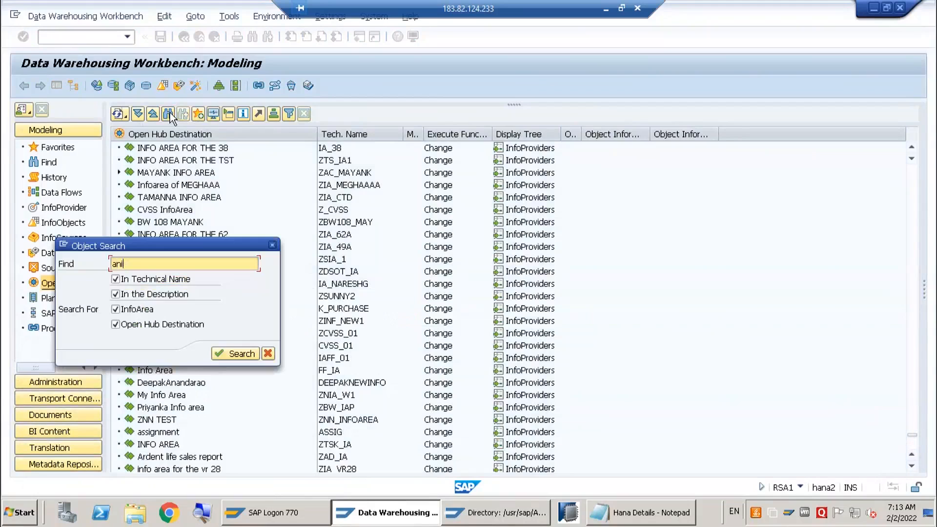
key("Return")
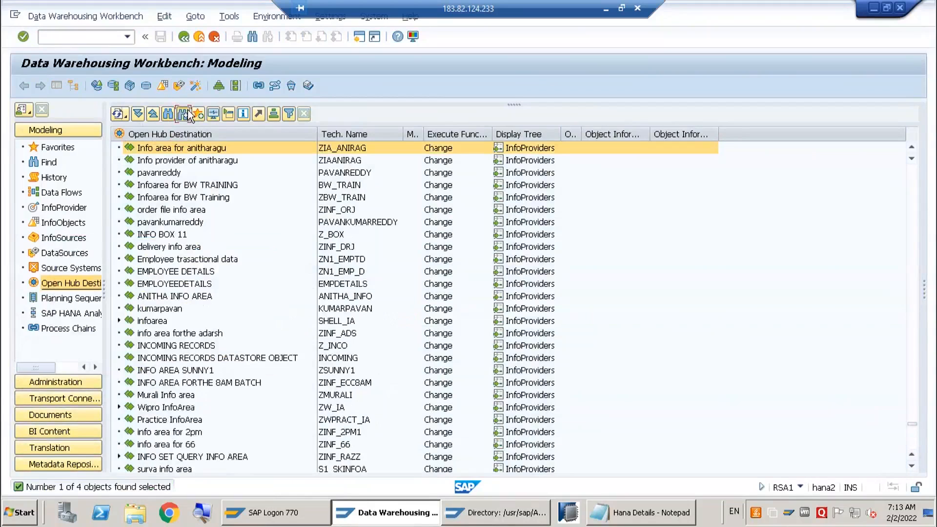
left_click(185, 114)
left_click(186, 114)
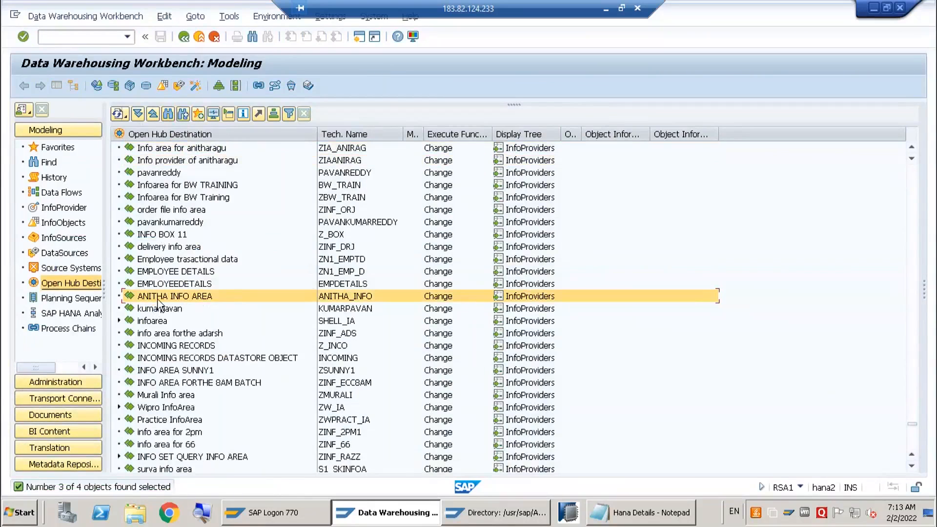
Step: Look up the command for creating an open hub destination under info area ANITHA_INFO without running it
scroll(153, 307, "down", 1)
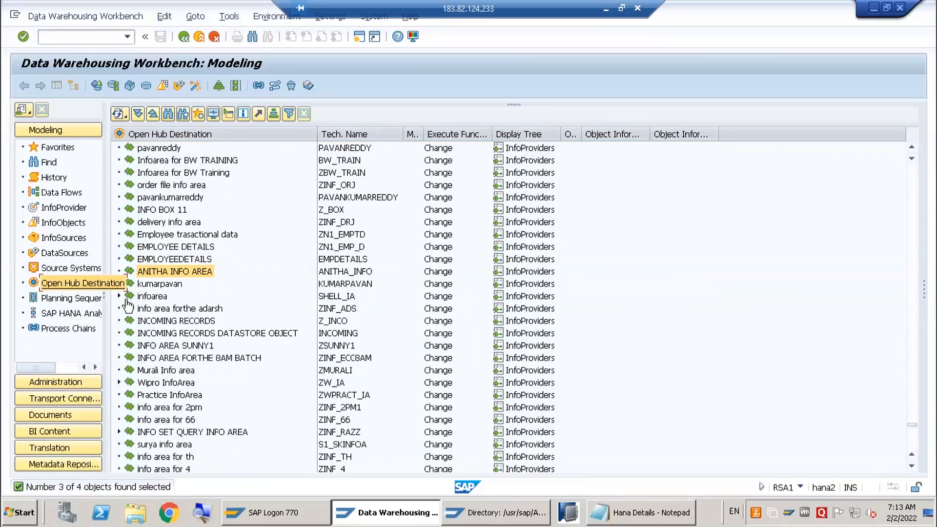
right_click(174, 274)
key("Escape")
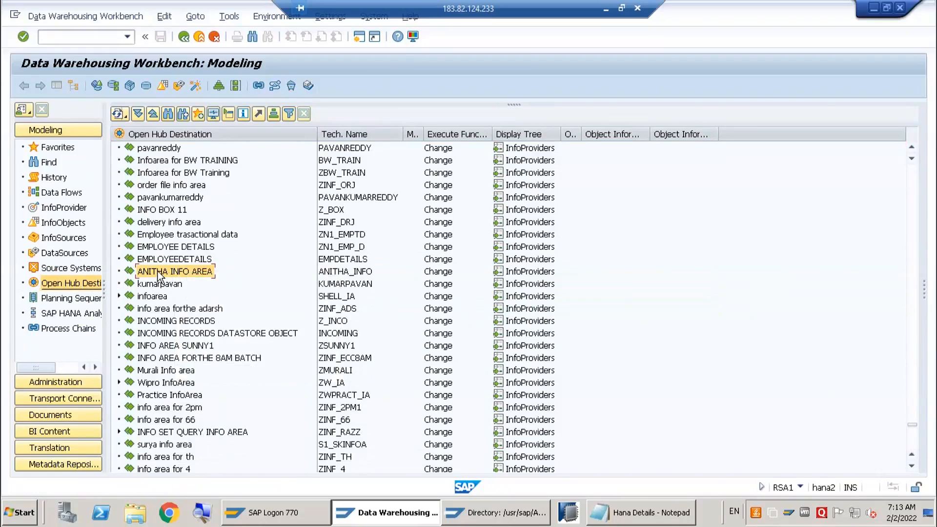
right_click(159, 276)
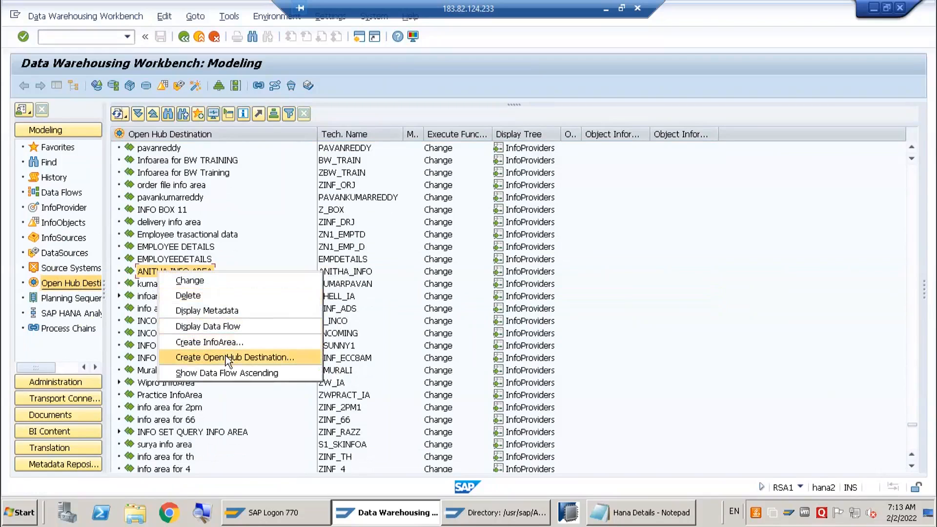
left_click(130, 271)
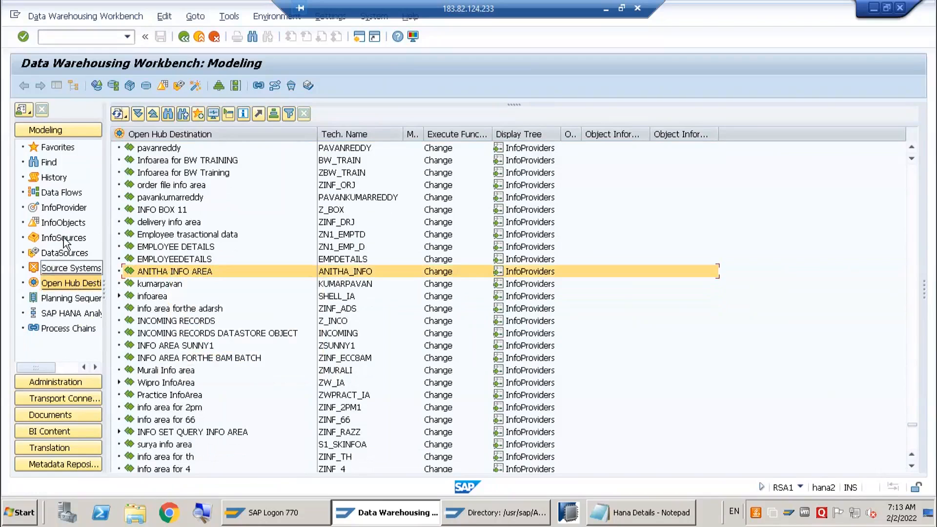
Step: Show the InfoProvider tree and search it for "anitha_" to locate info area ANITHA_INFO
left_click(64, 207)
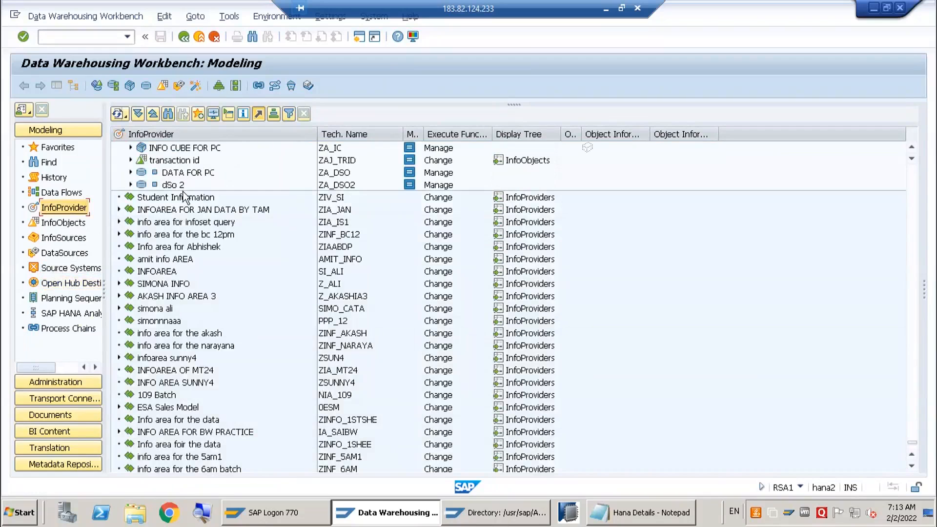
left_click(168, 115)
type("anitha")
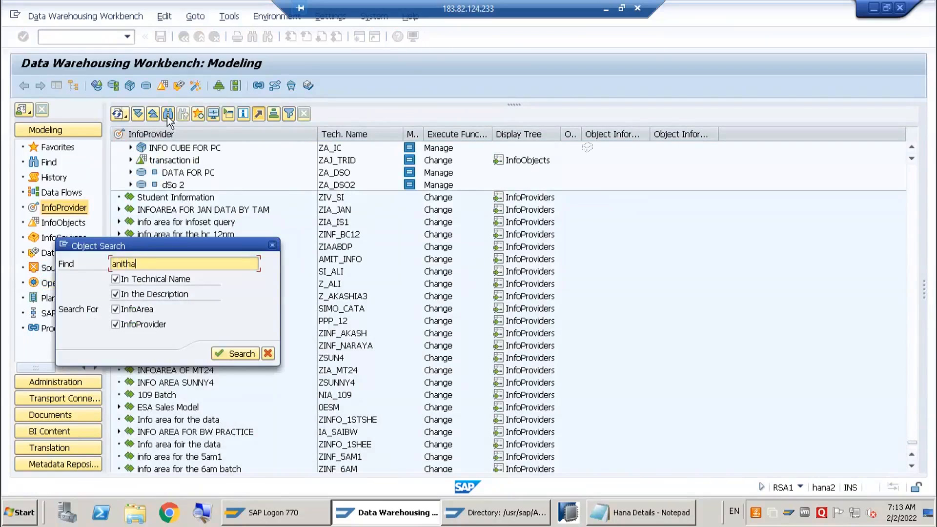
type("_")
key("Return")
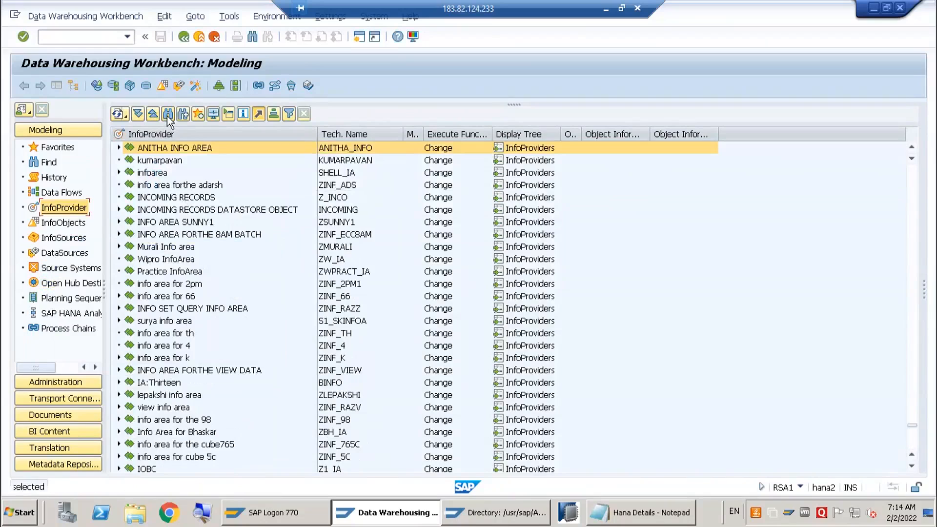
Step: Expand ANITHA_INFO and view the load requests of the SALES DELIVERY DataStore object ZDS_SDCT
left_click(118, 147)
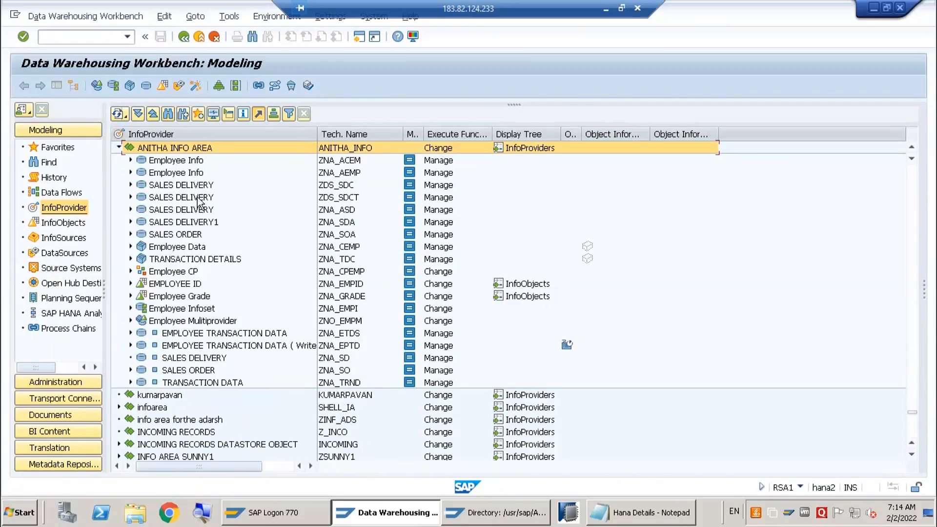
left_click(276, 200)
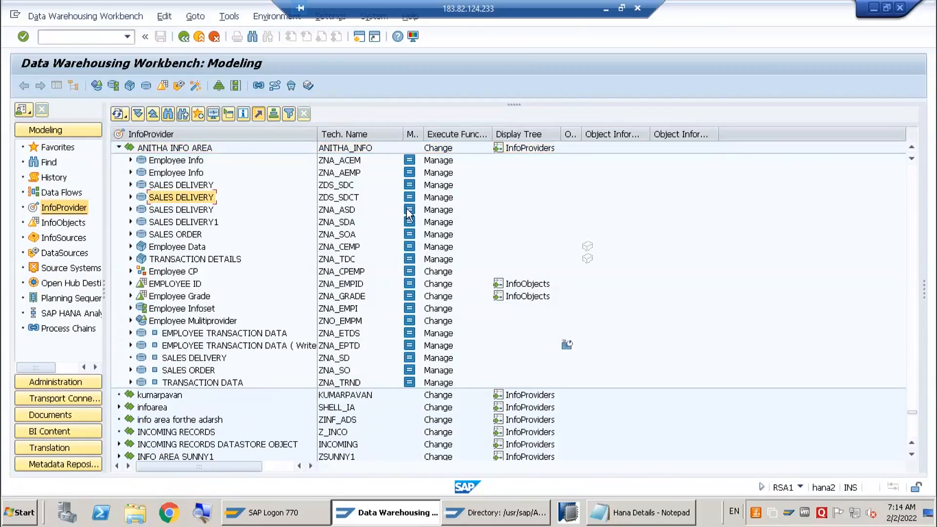
left_click(432, 202)
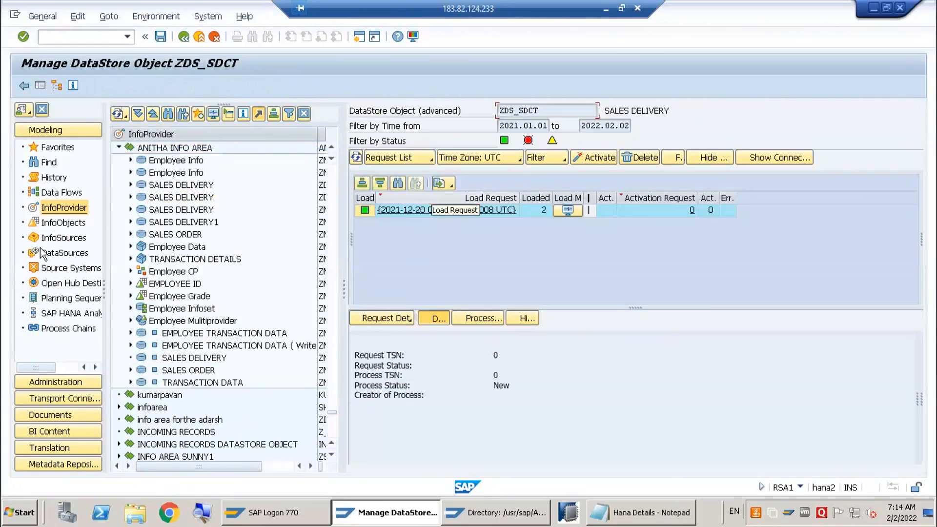
Step: Manage the TRANSACTION DETAILS InfoCube ZNA_TDC and open the selection screen for its InfoCube content
right_click(218, 263)
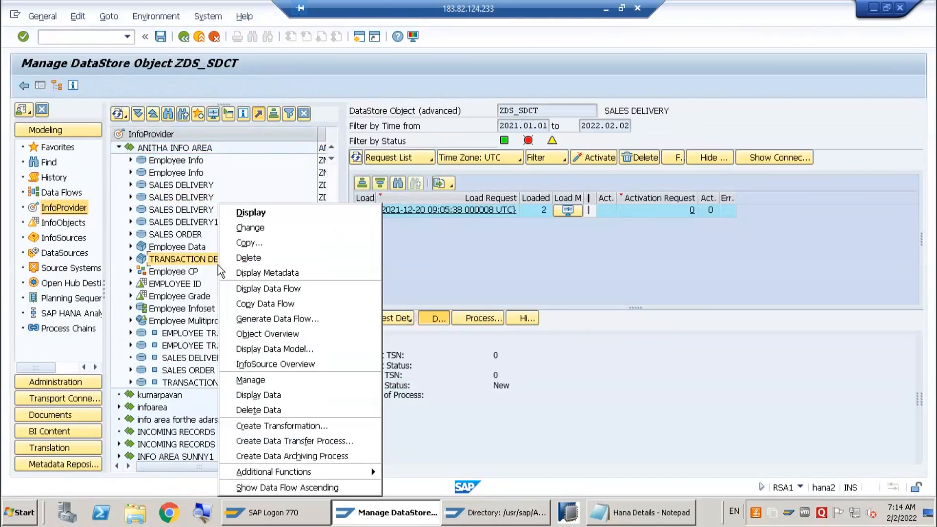
left_click(268, 382)
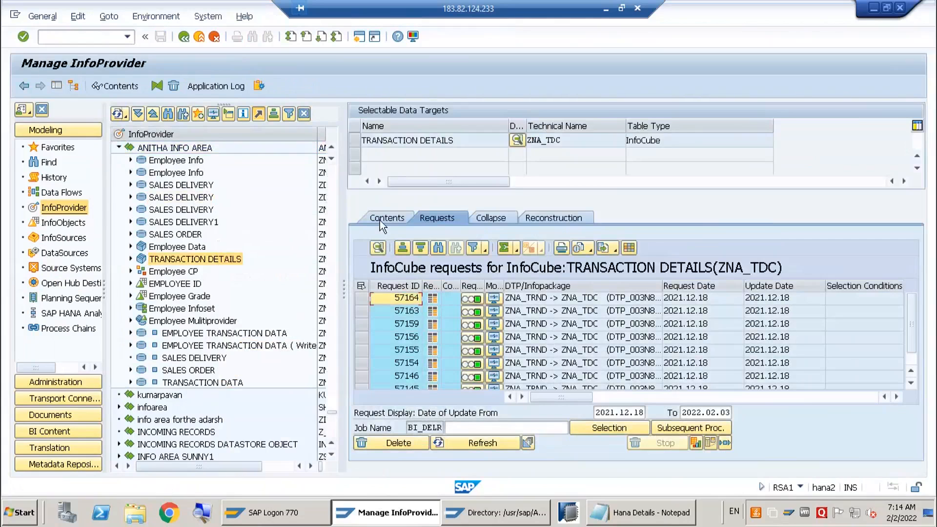
left_click(381, 218)
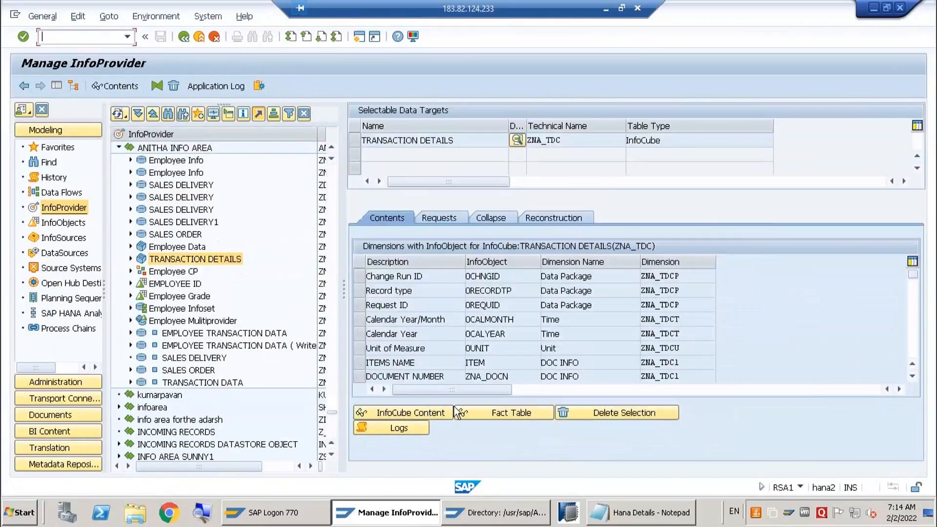
left_click(420, 411)
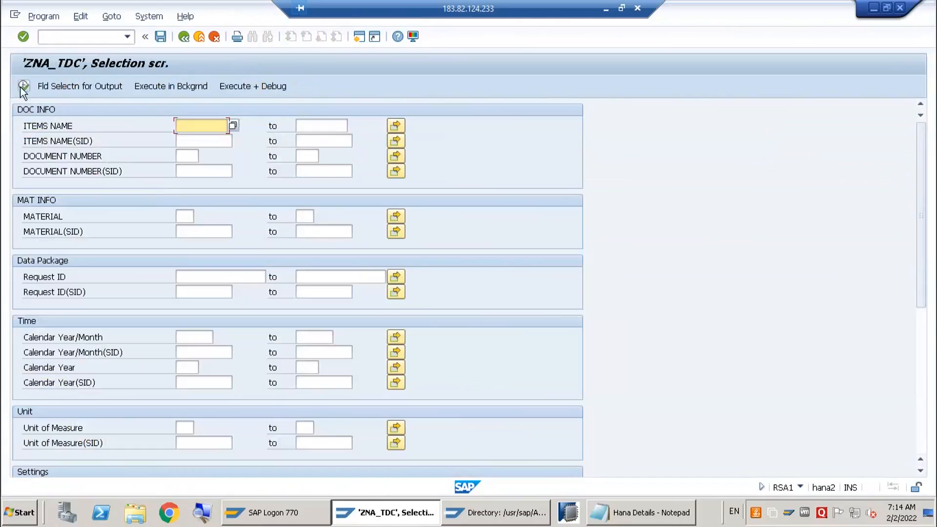
Step: Display the ZNA_TDC content with all characteristics selected for output, and return to the InfoProvider tree
left_click(23, 87)
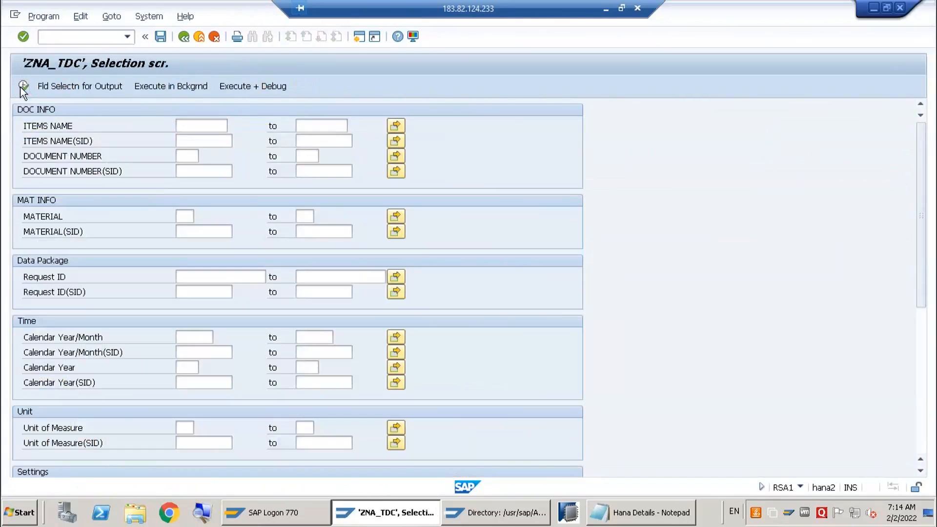
key("F3")
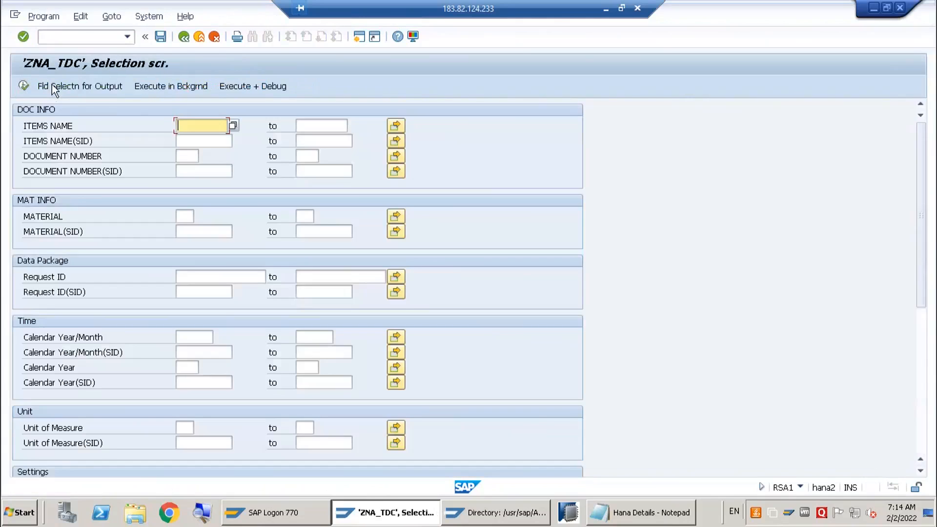
left_click(90, 86)
left_click(234, 86)
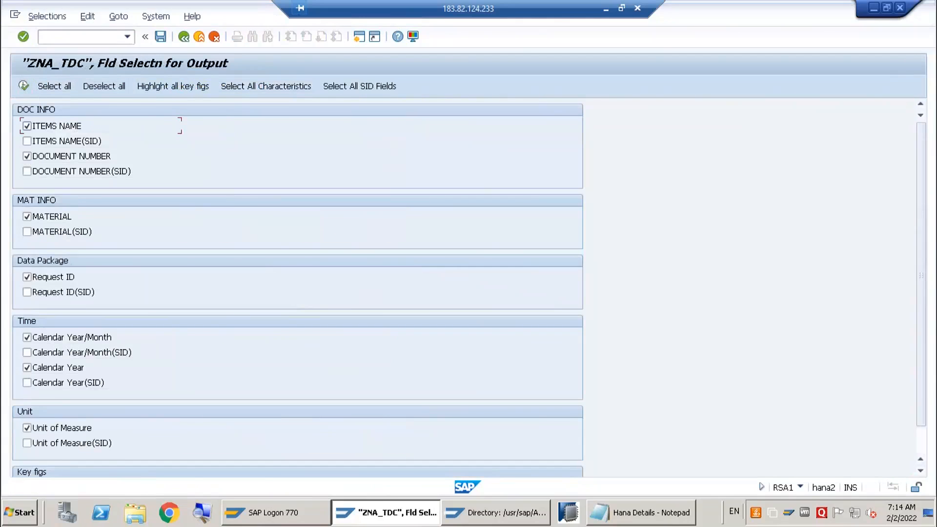
left_click(23, 87)
left_click(23, 87)
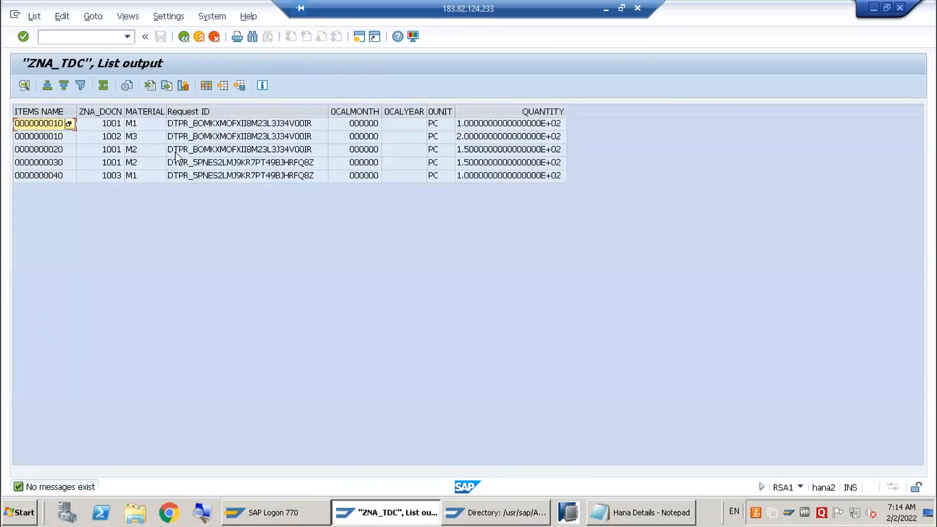
left_click(186, 143)
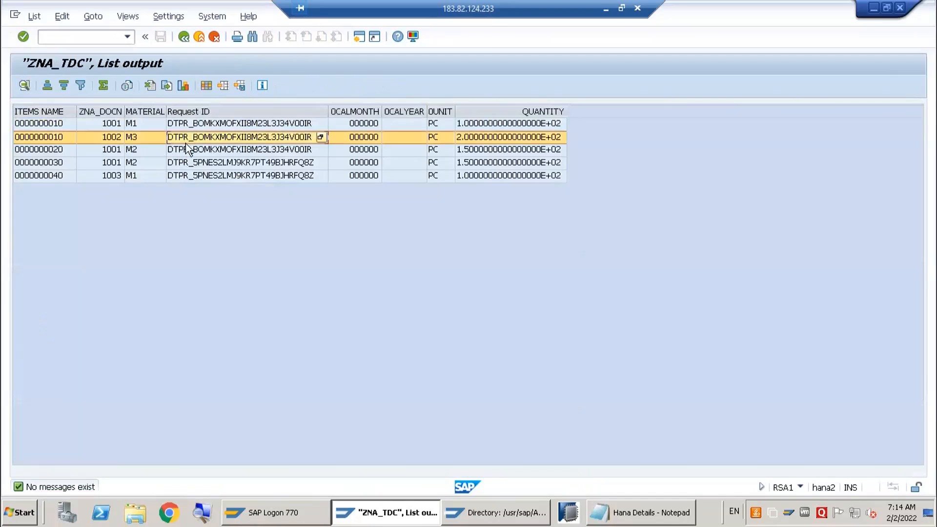
key("F3")
key("F3")
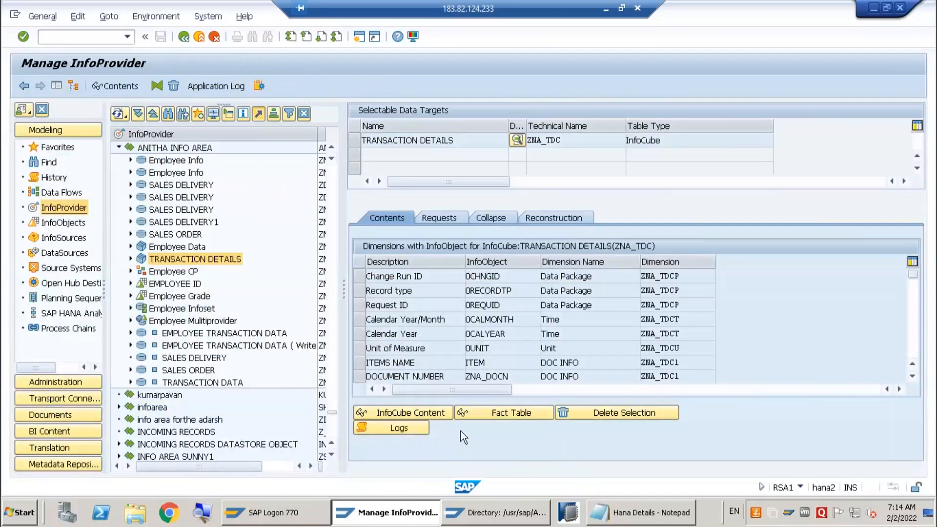
left_click(199, 36)
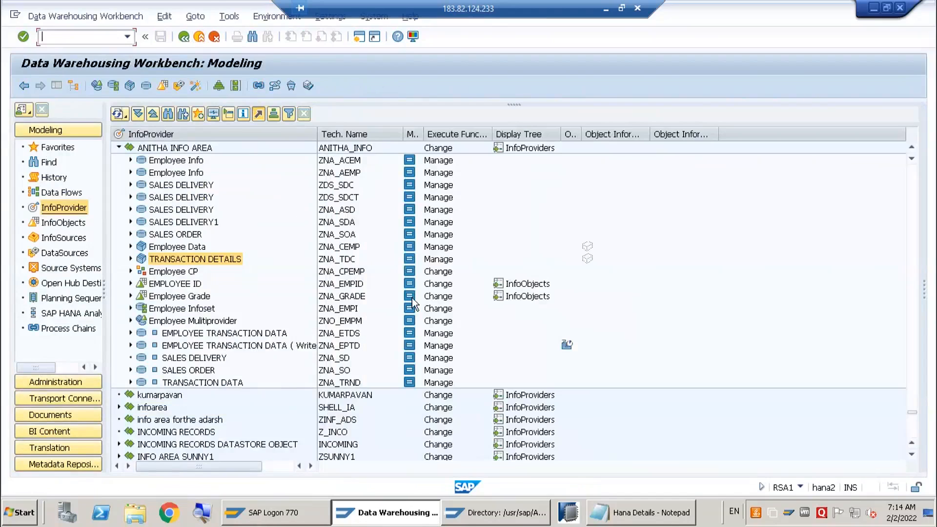
Step: Note the TRANSACTION DETAILS cube's technical name ZNA_TDC in a new Notepad document and return to the workbench
left_click(342, 261)
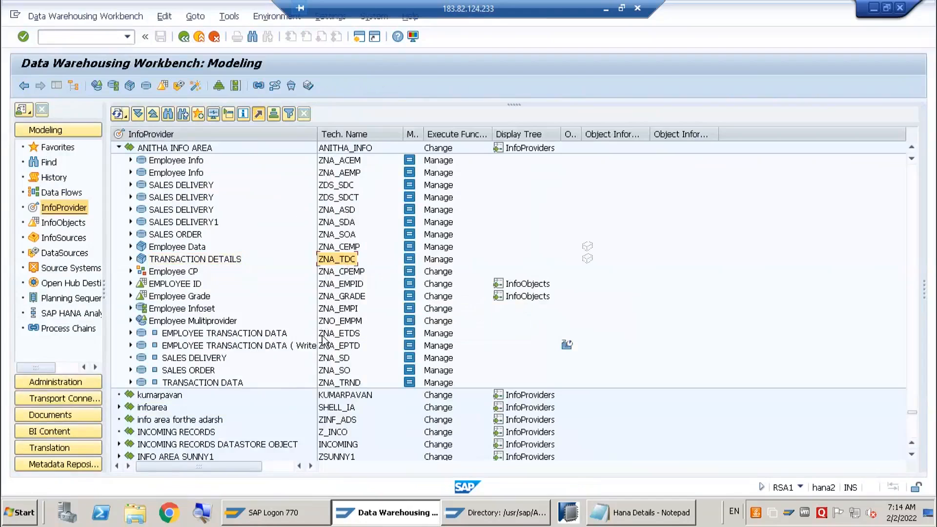
key("super+r")
type("notepa")
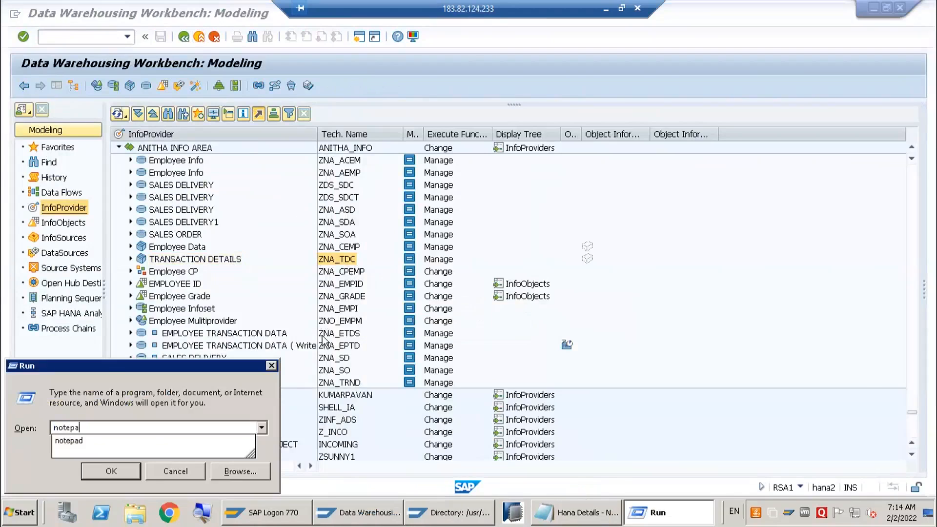
type("d")
key("Return")
type("ZNA_TDC")
key("alt+Tab")
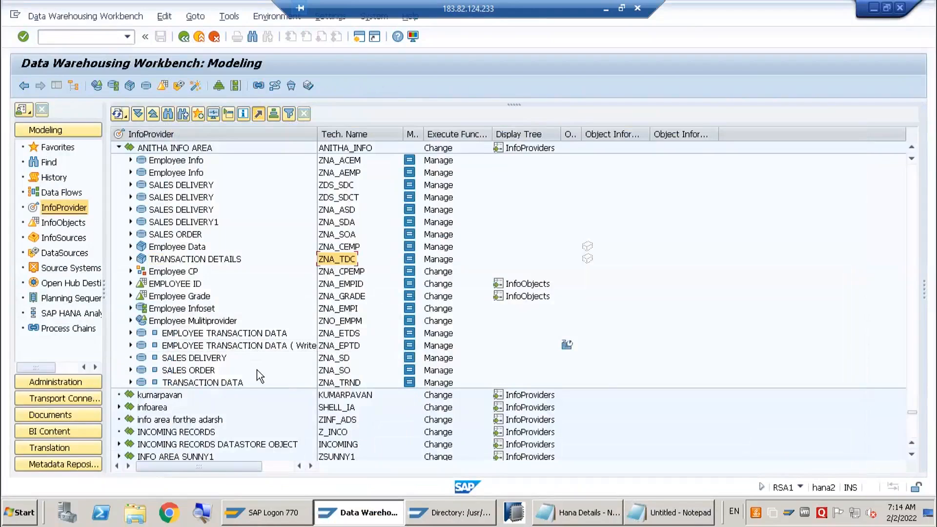
Step: Check the requests of SALES ORDER (ZNA_SO), view the active data of TRANSACTION DATA (ZNA_TRND), and return to its management screen
left_click(443, 371)
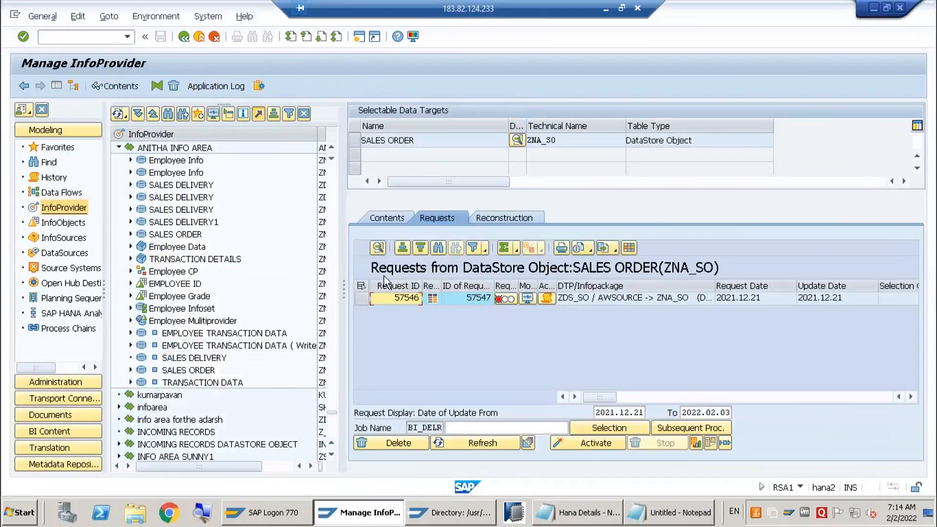
right_click(208, 386)
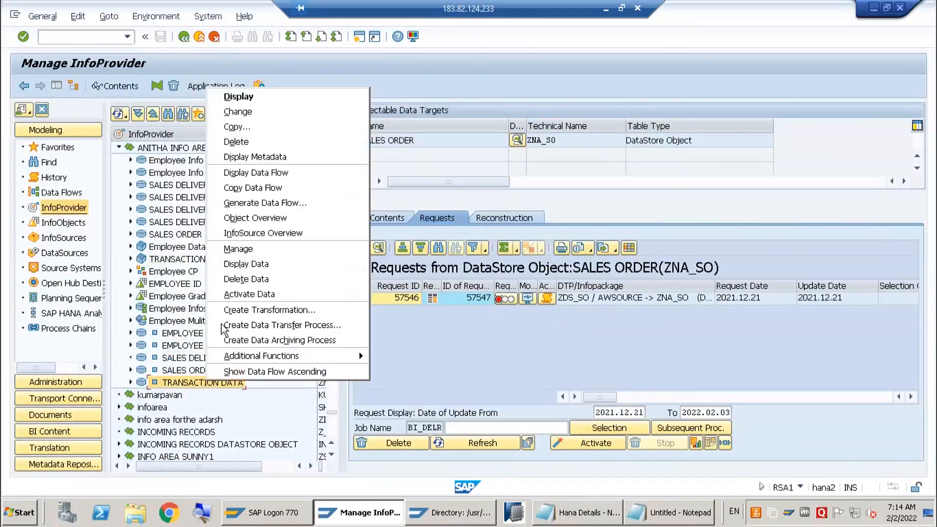
left_click(251, 245)
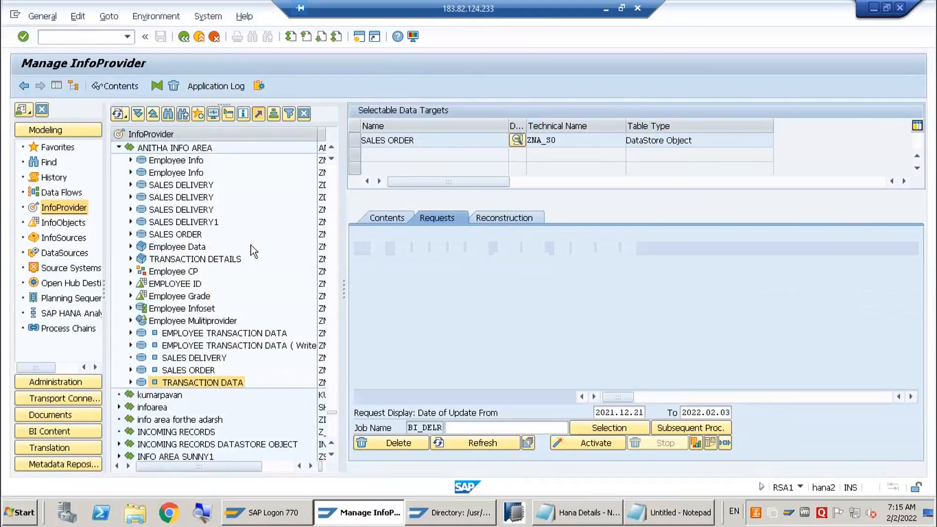
left_click(375, 217)
left_click(531, 414)
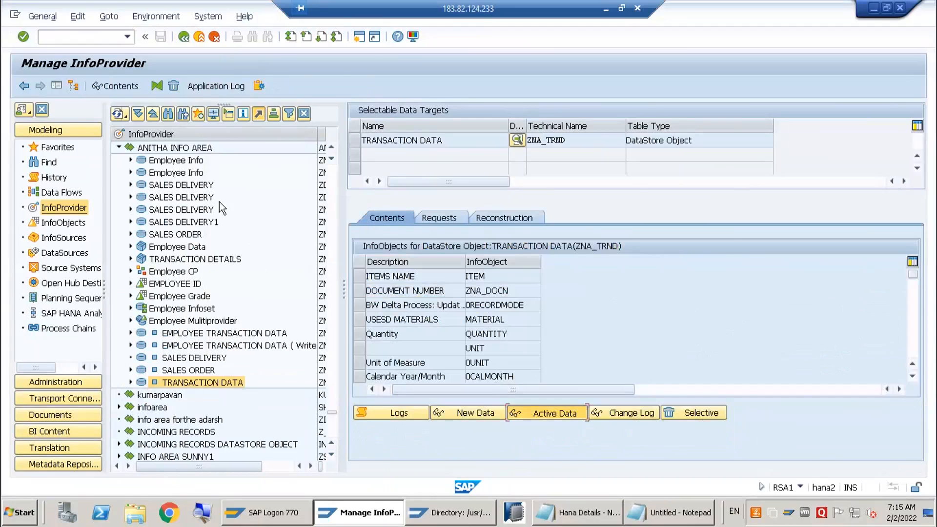
left_click(23, 87)
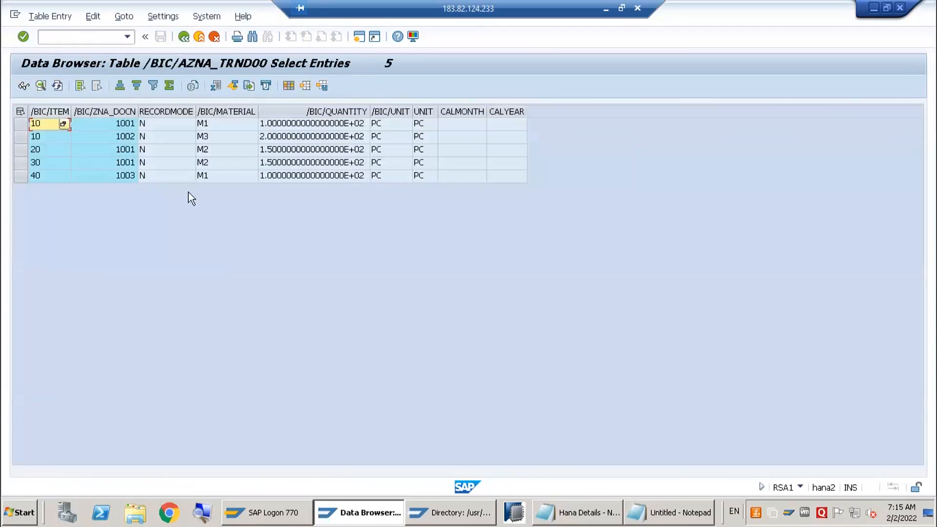
key("F3")
key("F3")
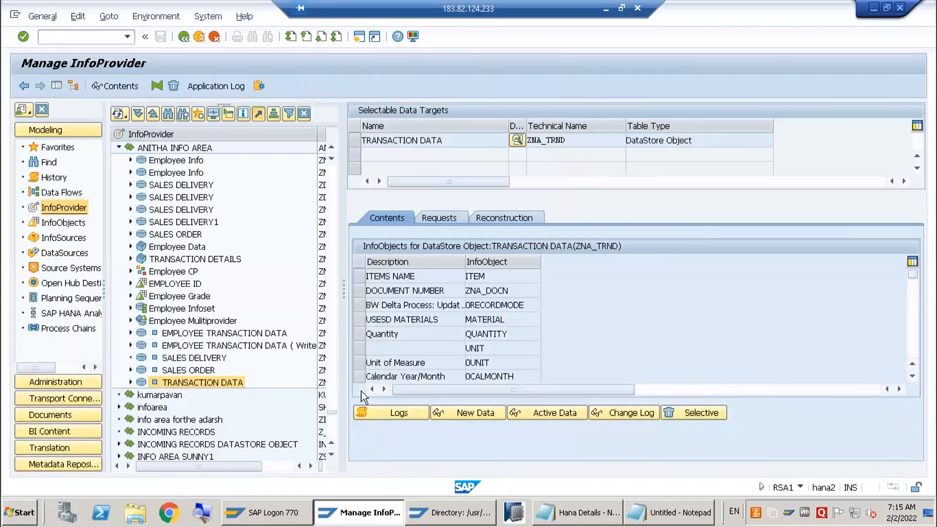
Step: Add the technical name ZNA_TRND on a new line in the Notepad document and return to the workbench
left_click(323, 383)
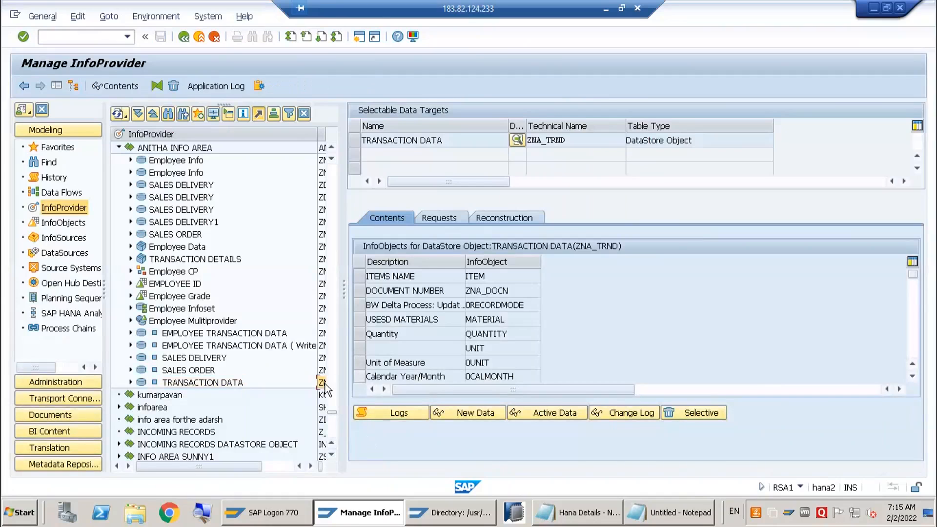
left_click(673, 521)
key("Return")
type("ZNA_TRND")
key("alt+Tab")
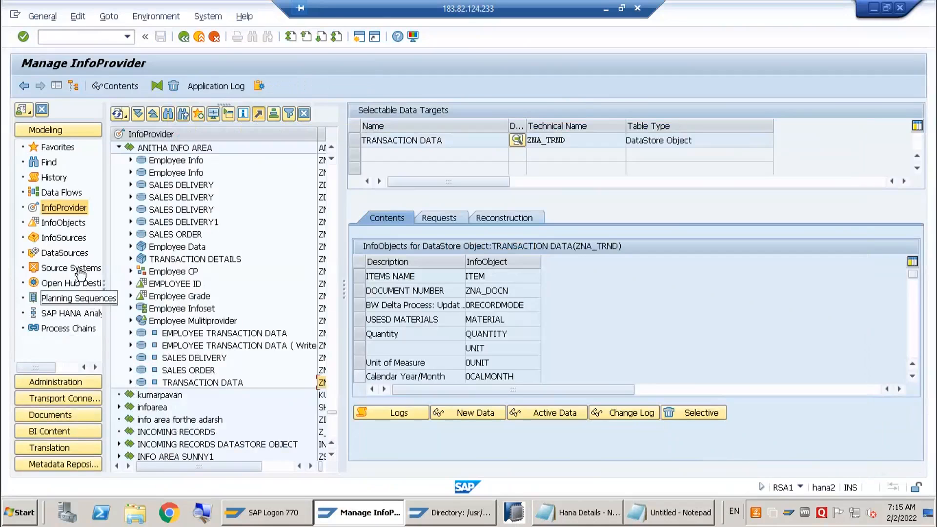
Step: Return to the Open Hub Destination tree and start creating an open hub destination under info area ANITHA_INFO
left_click(44, 285)
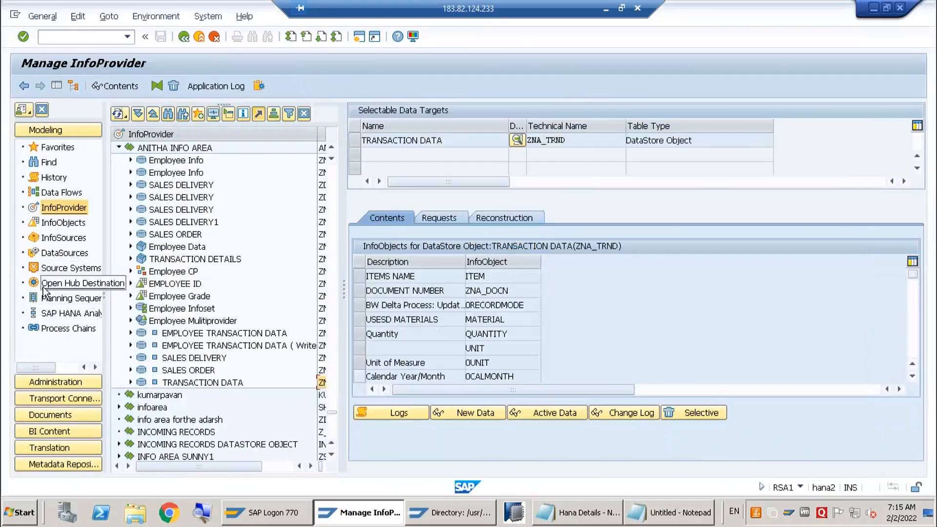
left_click(199, 37)
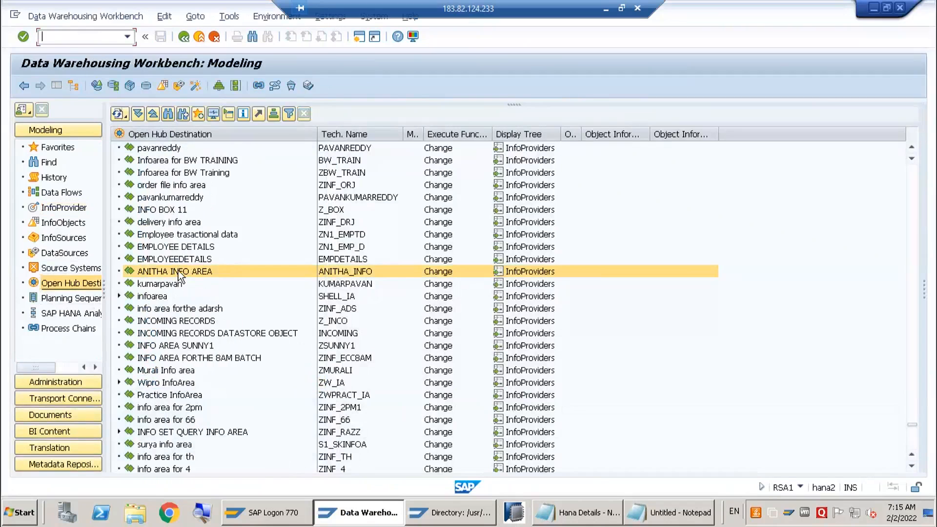
right_click(178, 271)
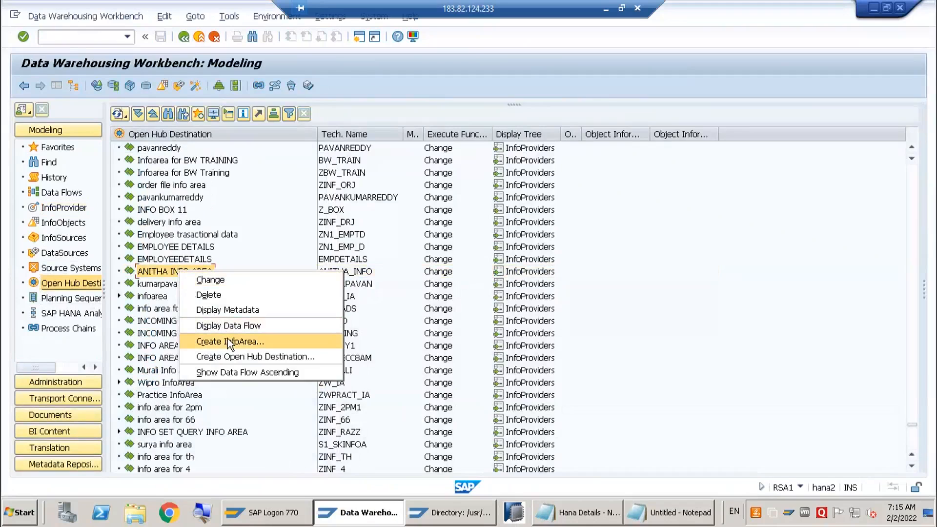
left_click(233, 357)
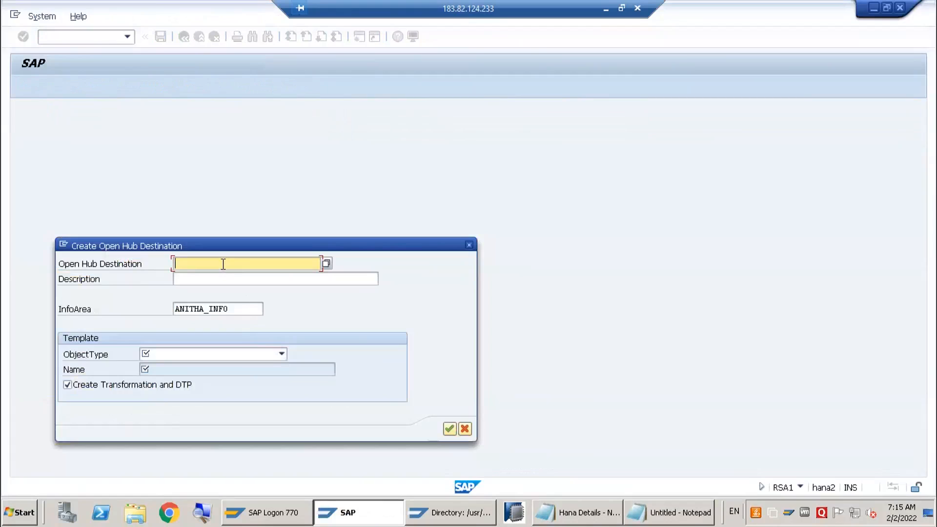
Step: Name the open hub destination ZNAOH_TDC and enter the description Transactional Data OHD
type("Z")
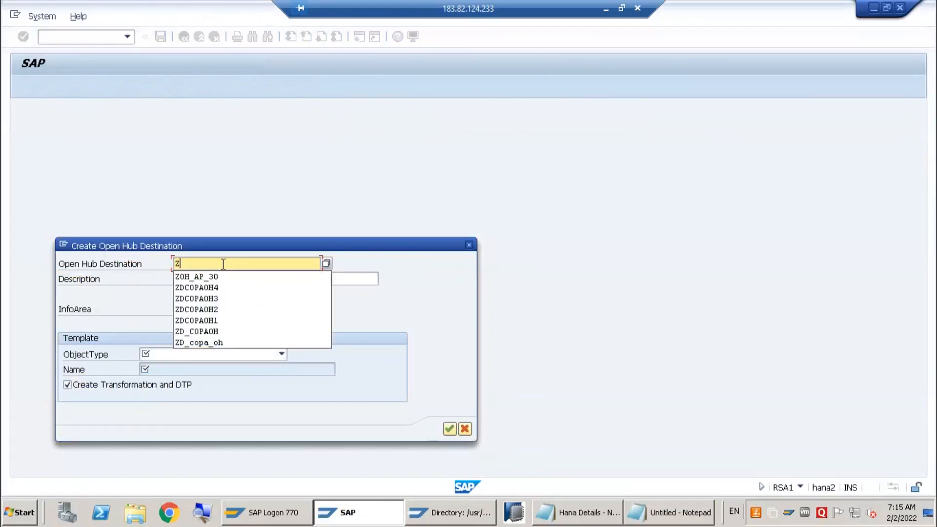
type("OH_")
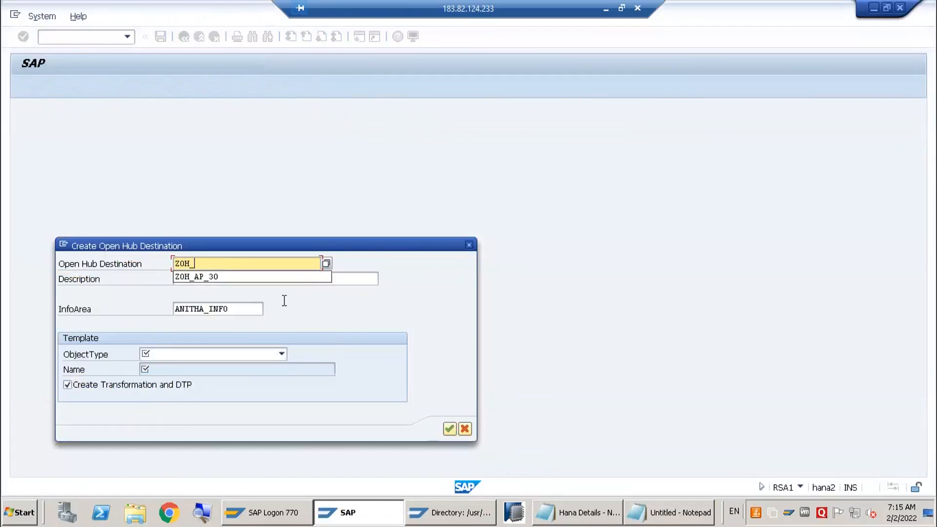
left_click(669, 513)
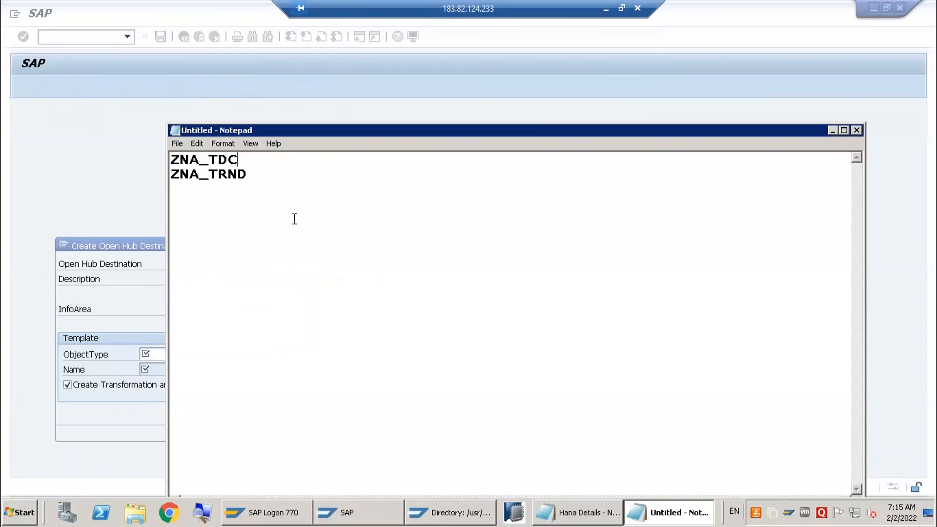
key("shift+Left")
key("shift+Left")
key("shift+Left")
key("shift+Left")
key("shift+Right")
left_click(160, 314)
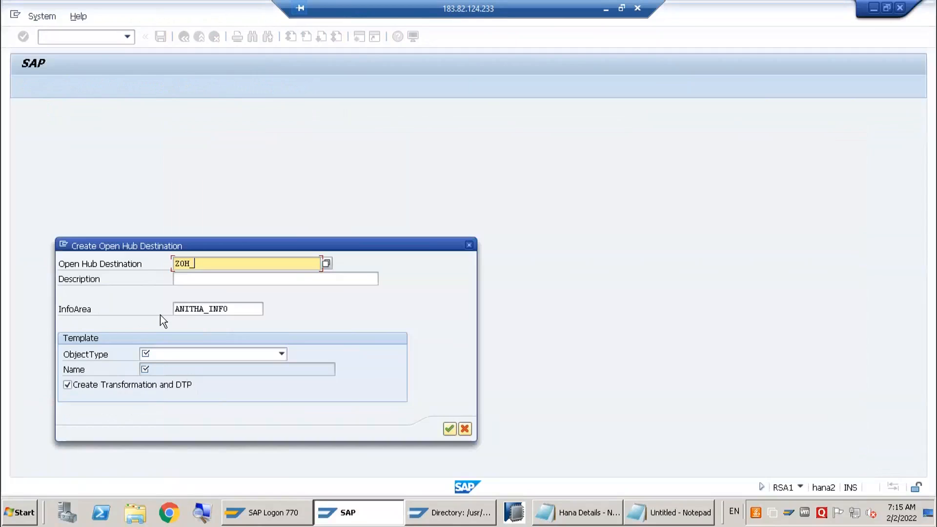
left_click(179, 263)
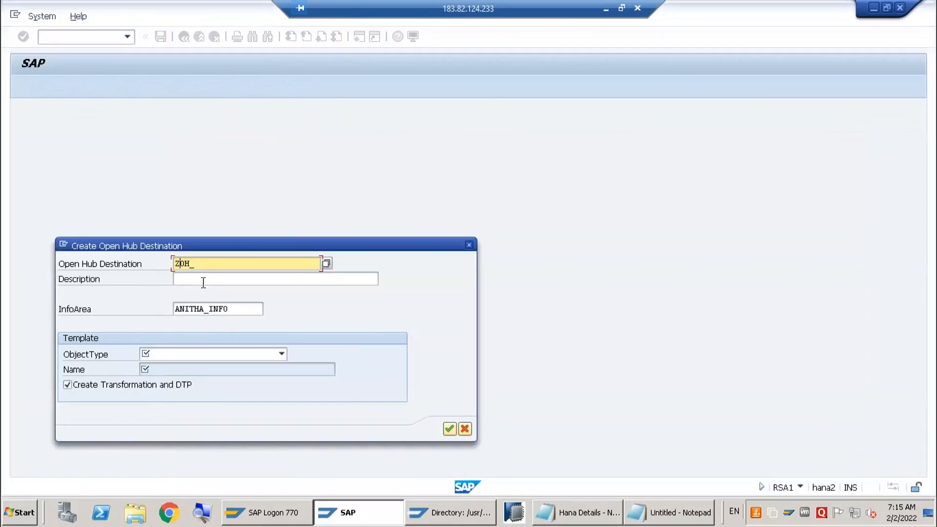
type("NAOH_TDC")
key("Tab")
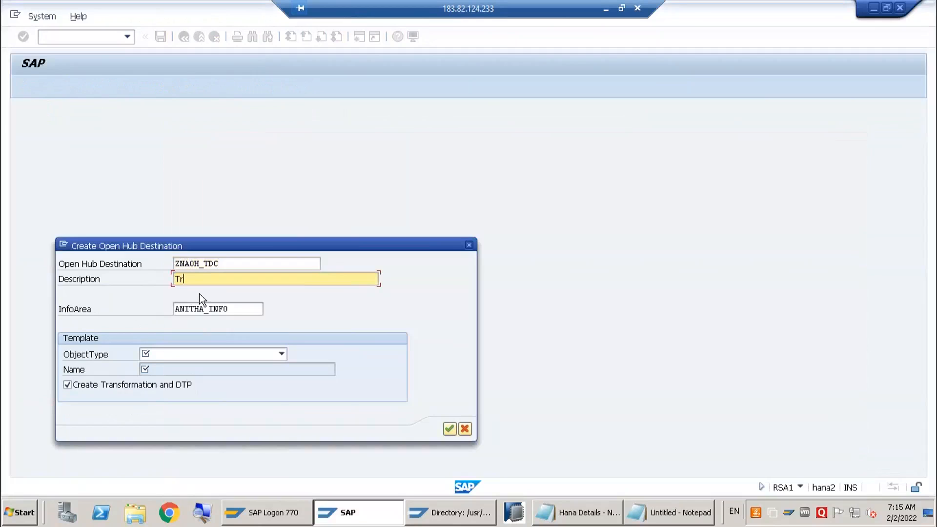
type("Transactional Data OHD")
Step: Set the template to InfoCube ZNA_TDC, copying its name from the Notepad document, and create the destination with transformation and DTP creation enabled
left_click(180, 358)
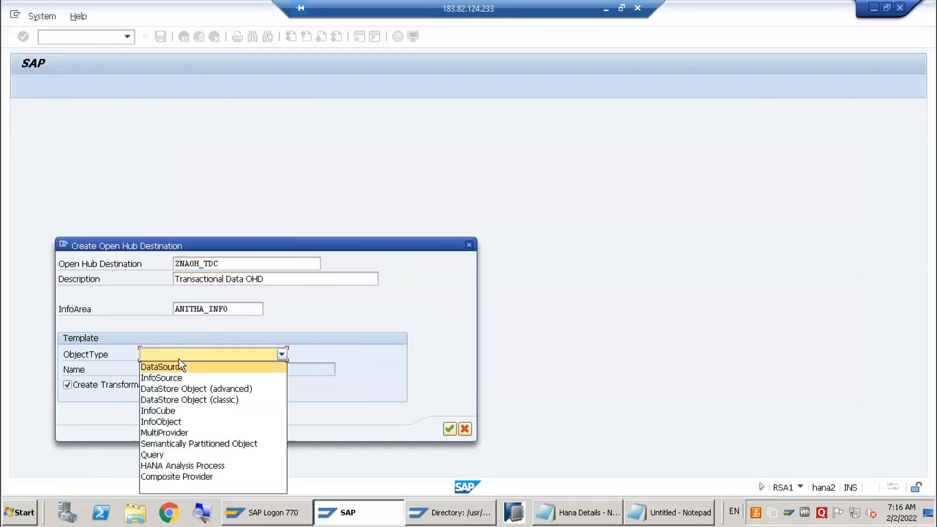
left_click(180, 412)
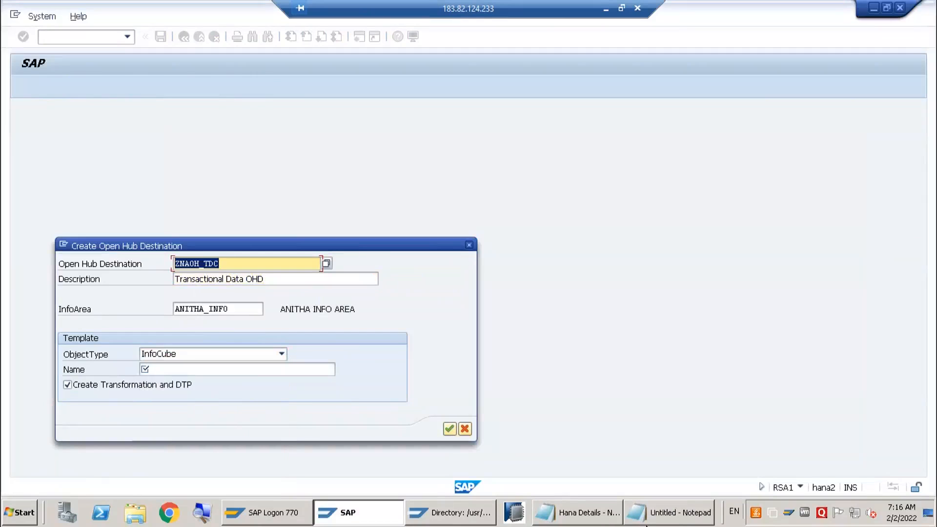
left_click(691, 518)
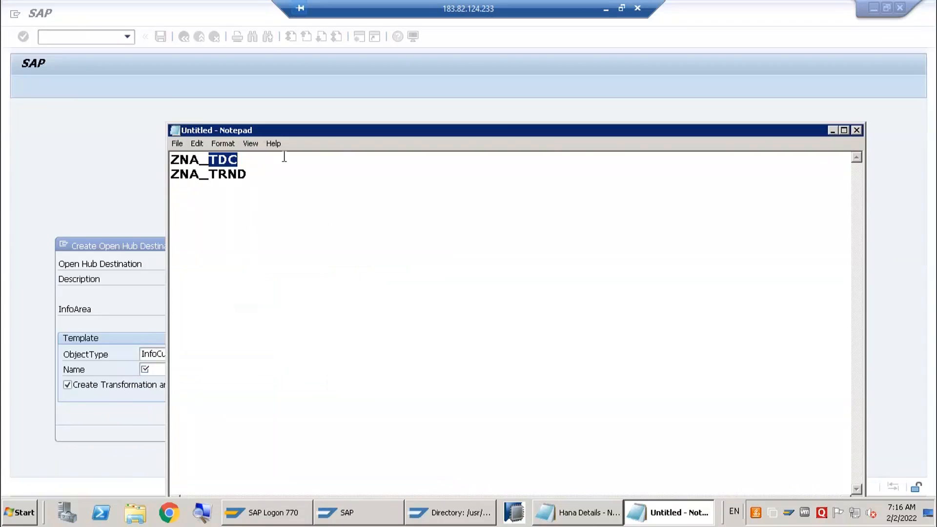
left_click(275, 165)
double_click(274, 166)
key("ctrl+c")
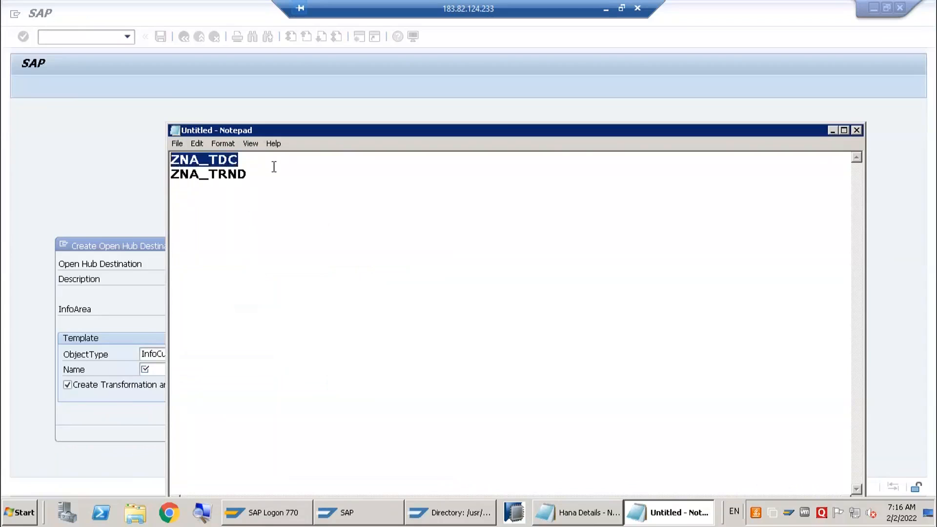
left_click(127, 348)
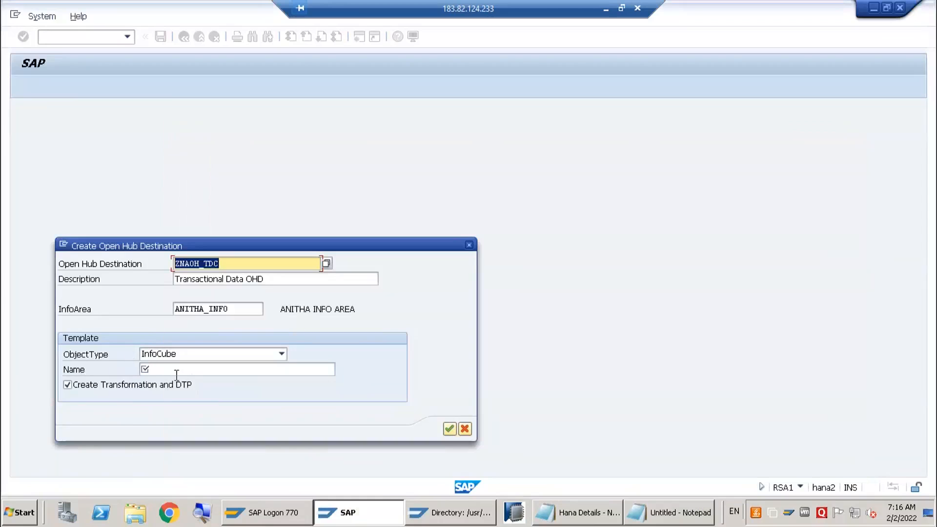
left_click(179, 371)
key("ctrl+v")
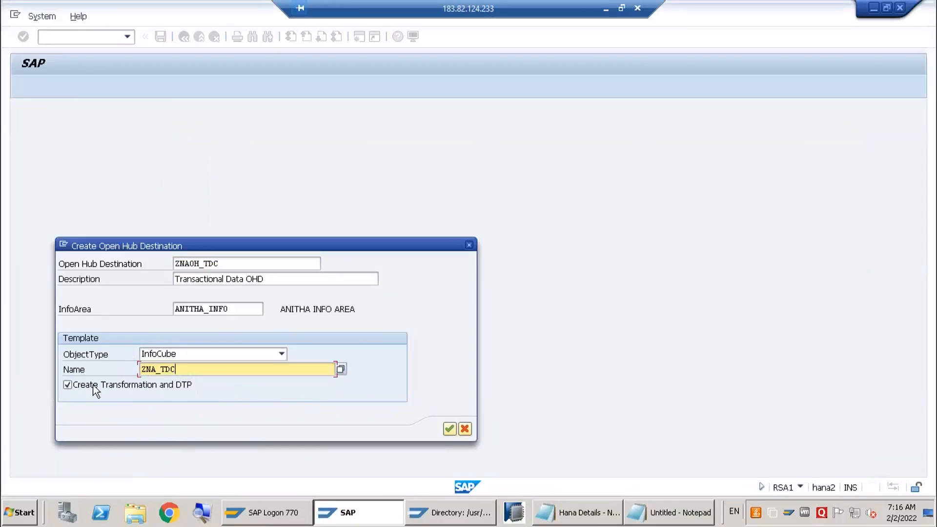
left_click(114, 388)
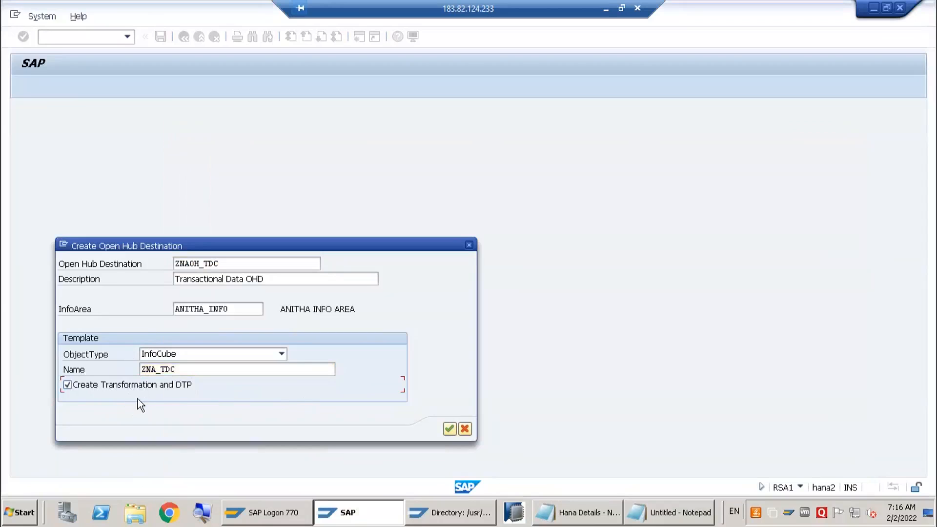
left_click(448, 428)
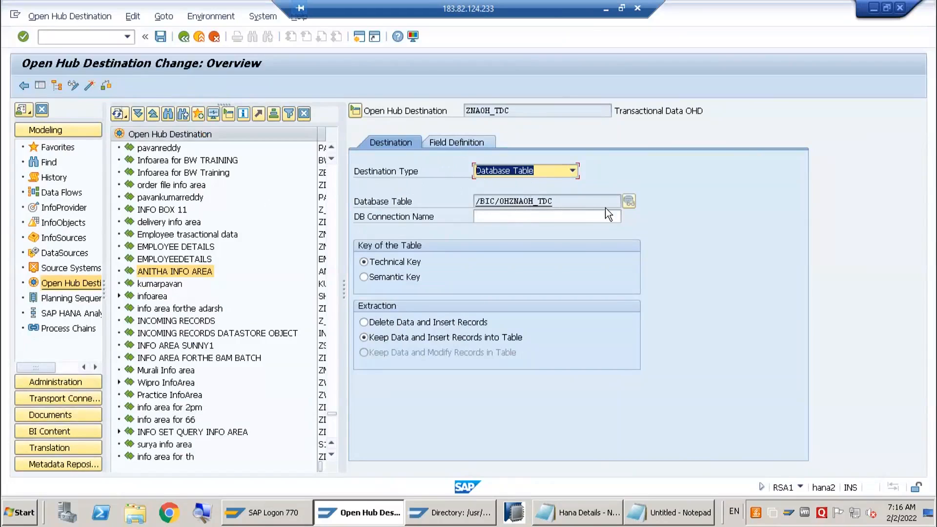
Step: Change the destination type of ZNAOH_TDC to File
left_click(562, 201)
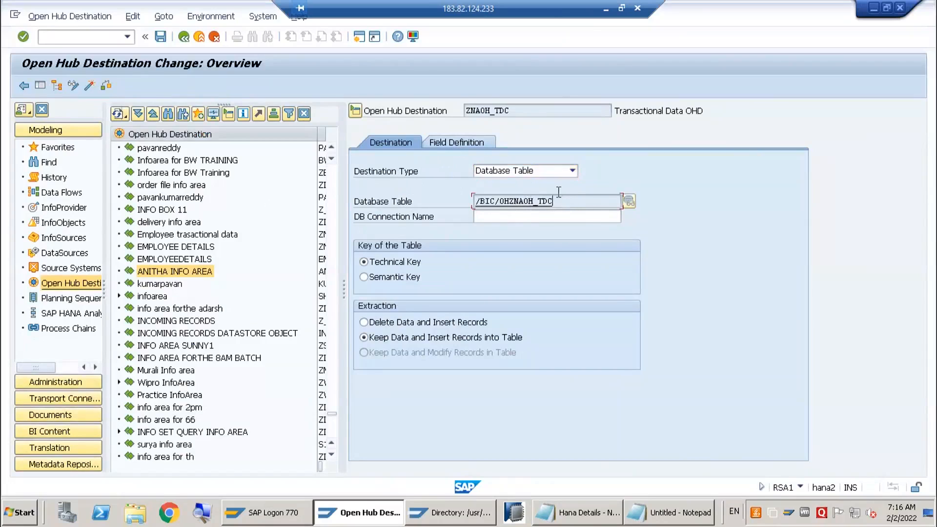
left_click(555, 170)
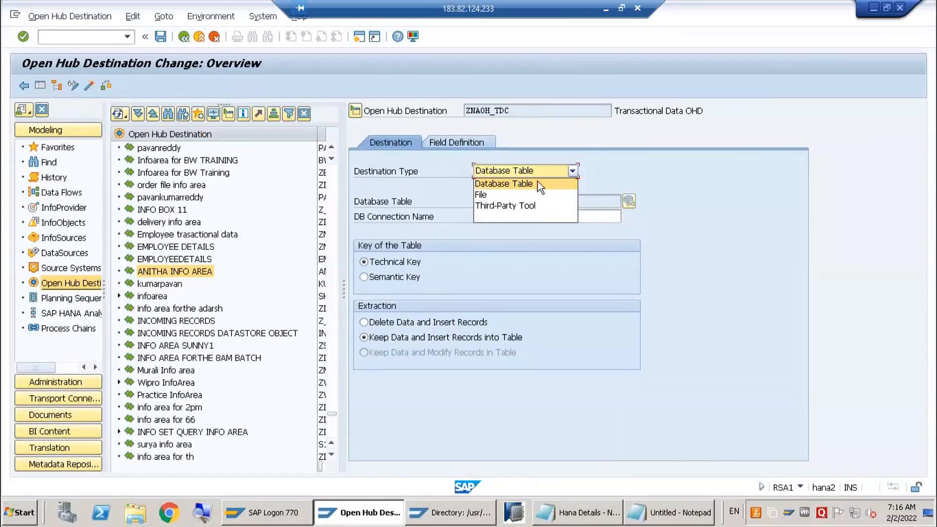
left_click(497, 194)
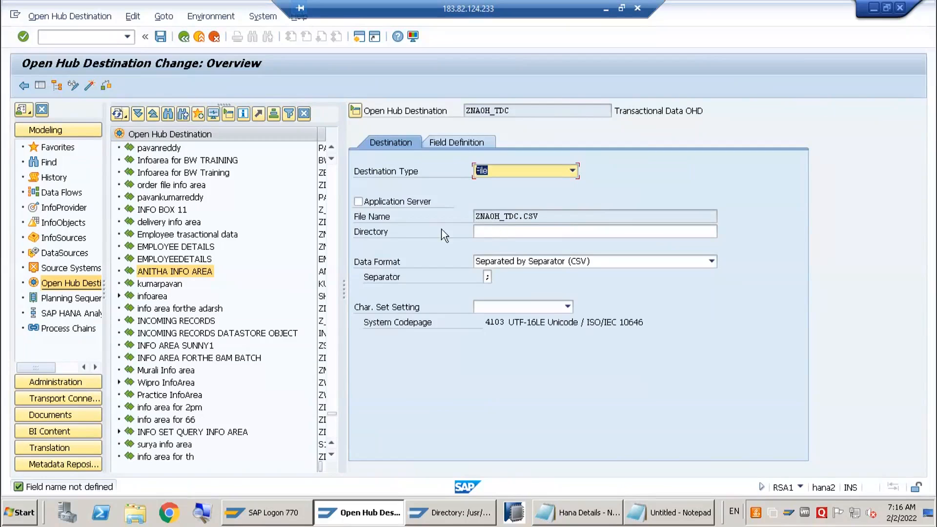
left_click(560, 219)
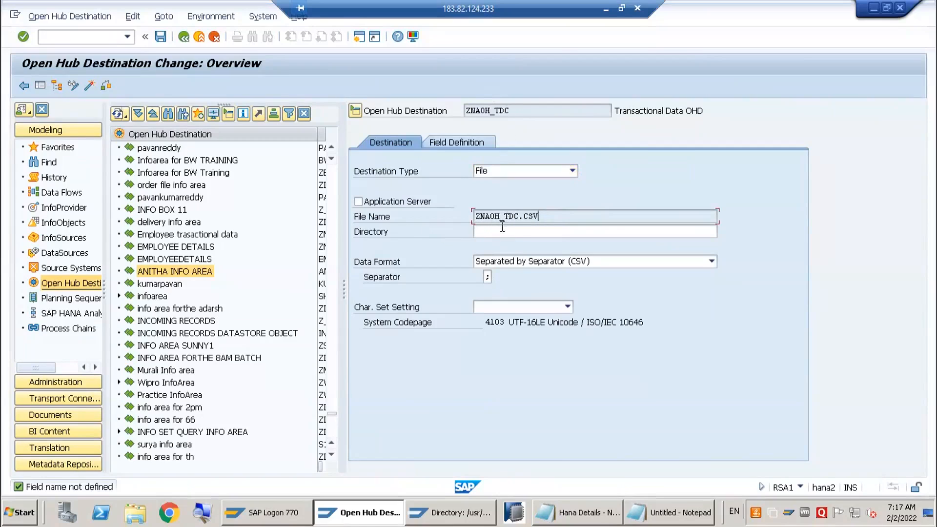
Step: Try to choose the Documents library as the directory for the output file
left_click(502, 231)
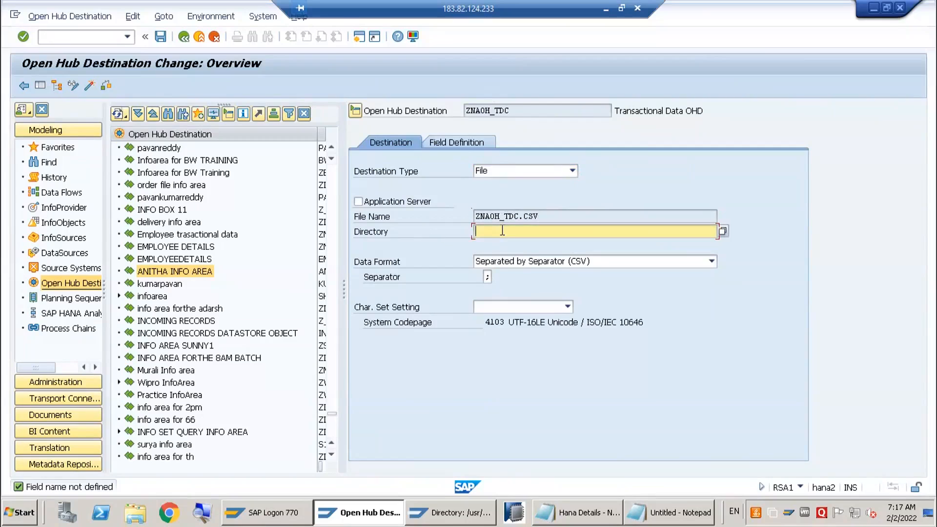
left_click(723, 231)
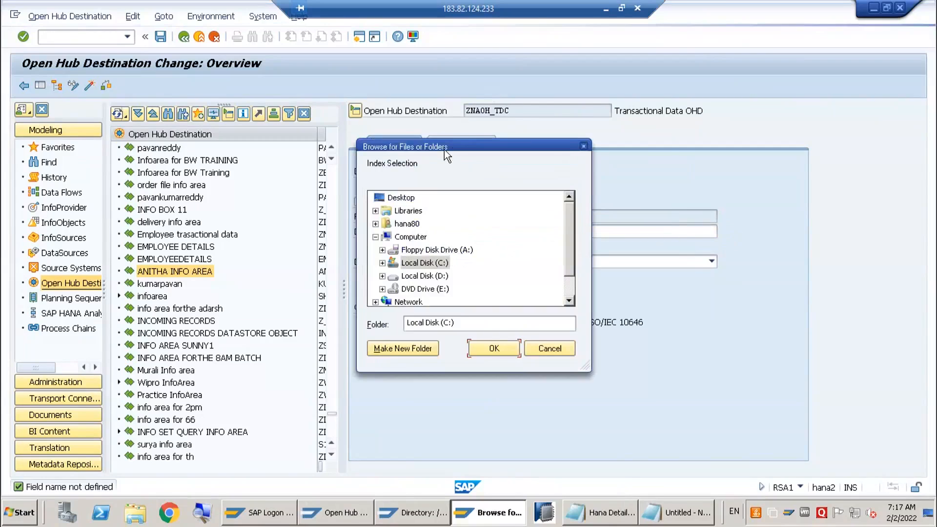
left_click_drag(442, 152, 223, 176)
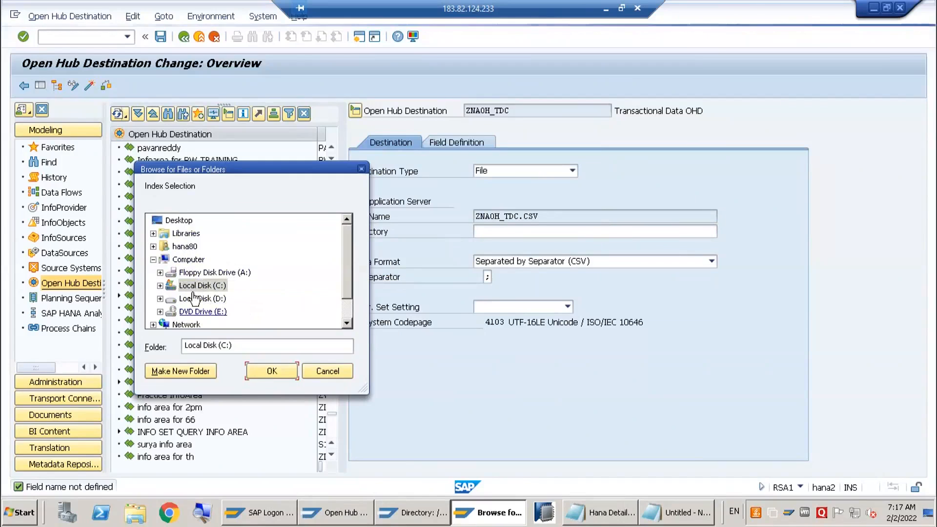
left_click(153, 234)
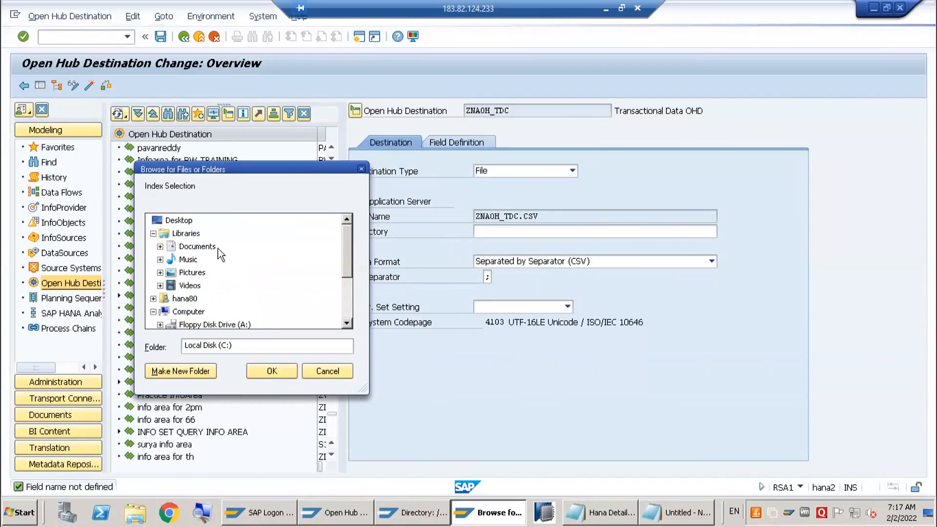
left_click(160, 247)
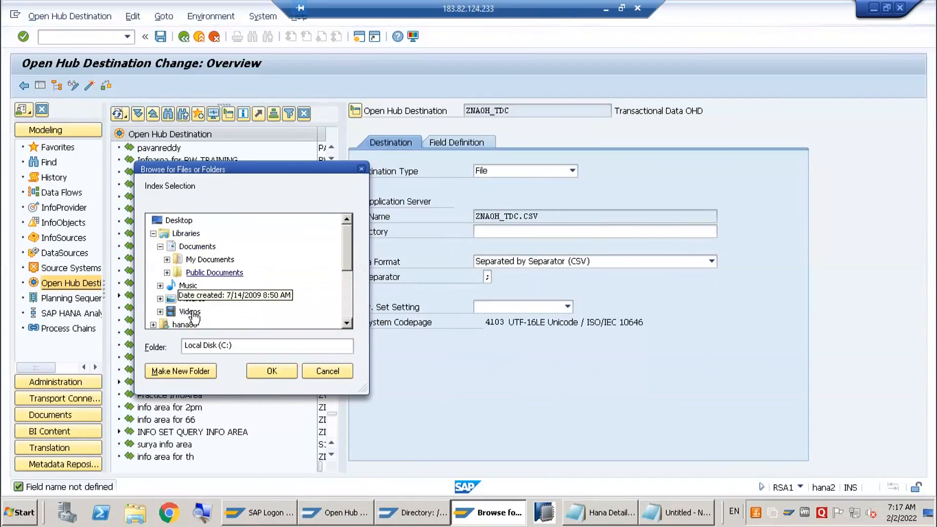
left_click(197, 247)
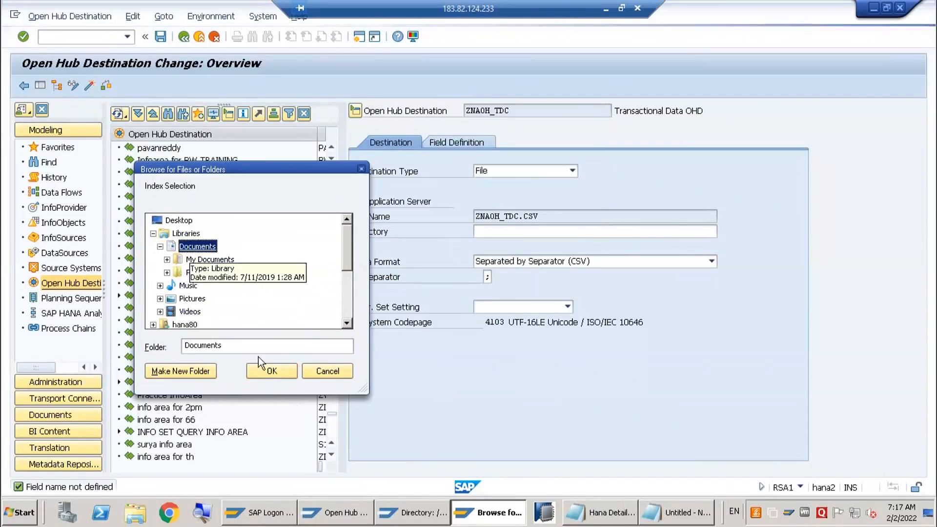
left_click(289, 374)
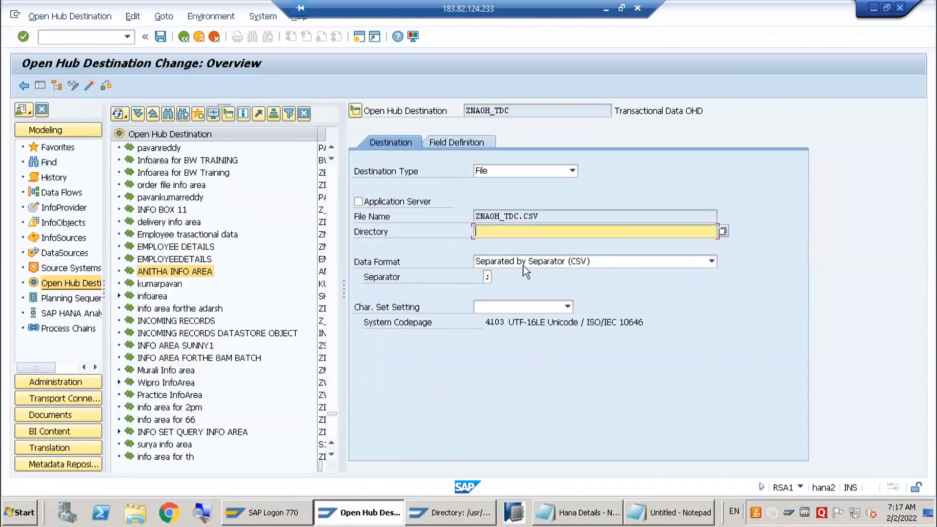
Step: Browse for the directory again, make a new folder on Local Disk (C:), and try to name it SAP without merging folders
left_click(723, 231)
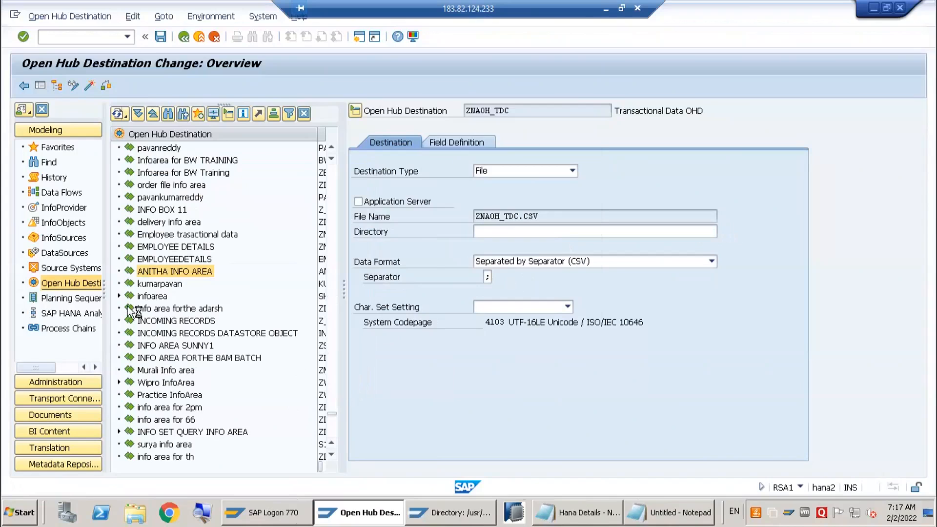
left_click(396, 263)
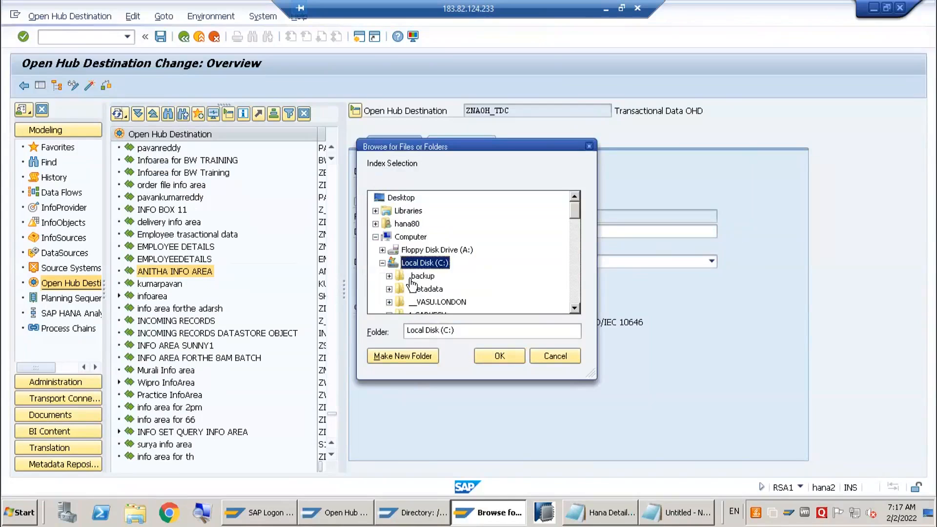
scroll(429, 283, "down", 3)
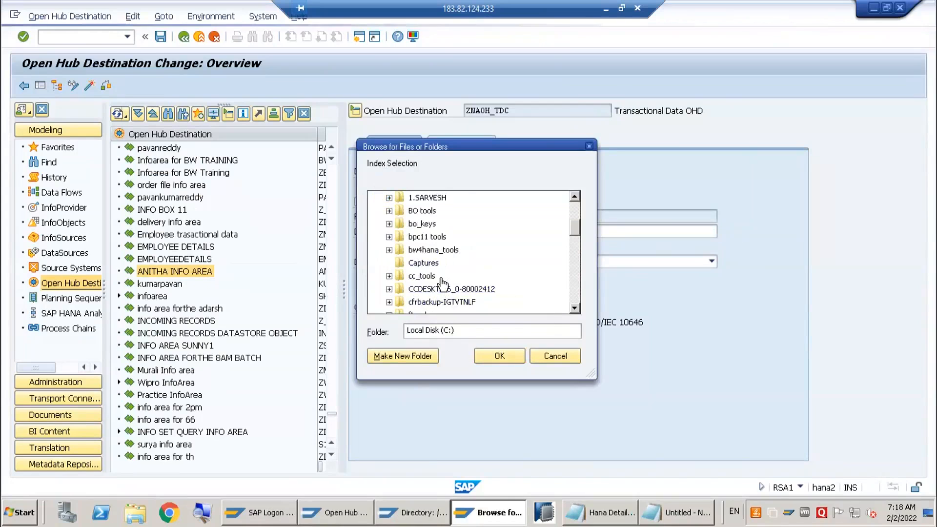
scroll(441, 283, "up", 3)
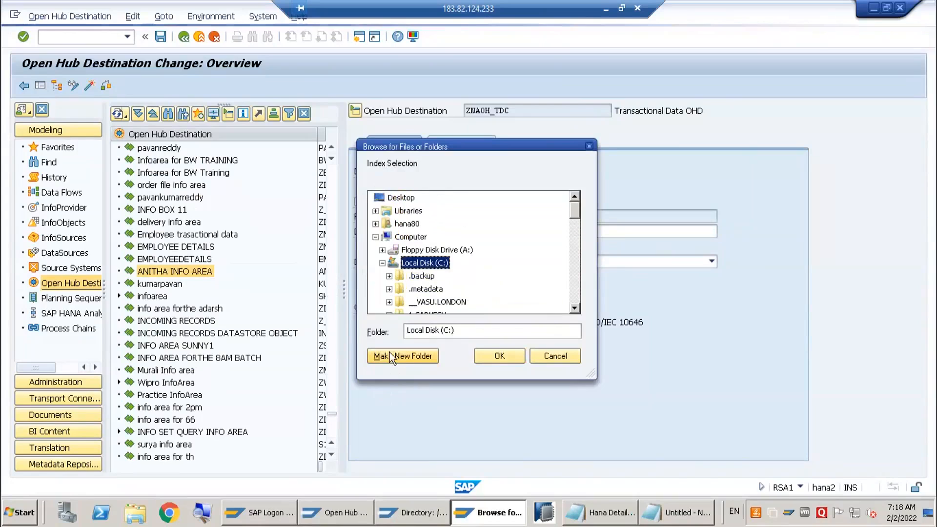
left_click(391, 356)
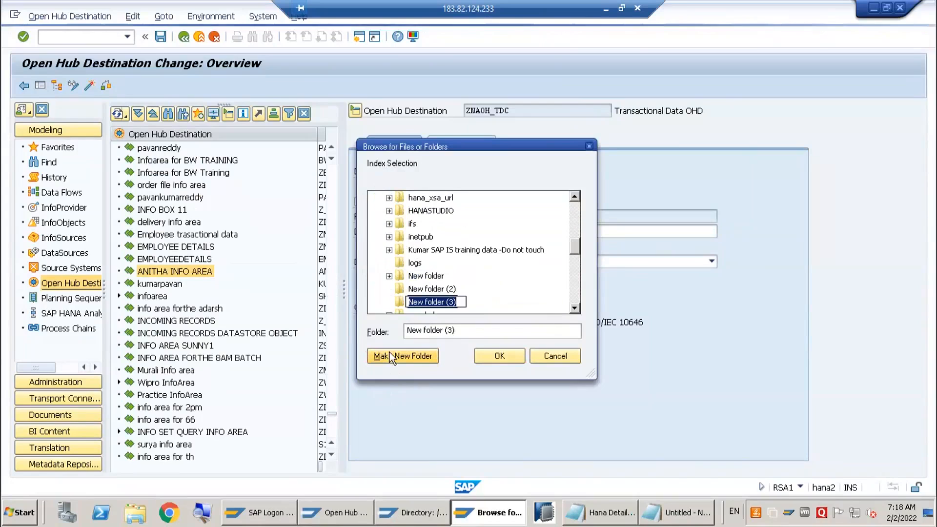
type("SAP")
key("Return")
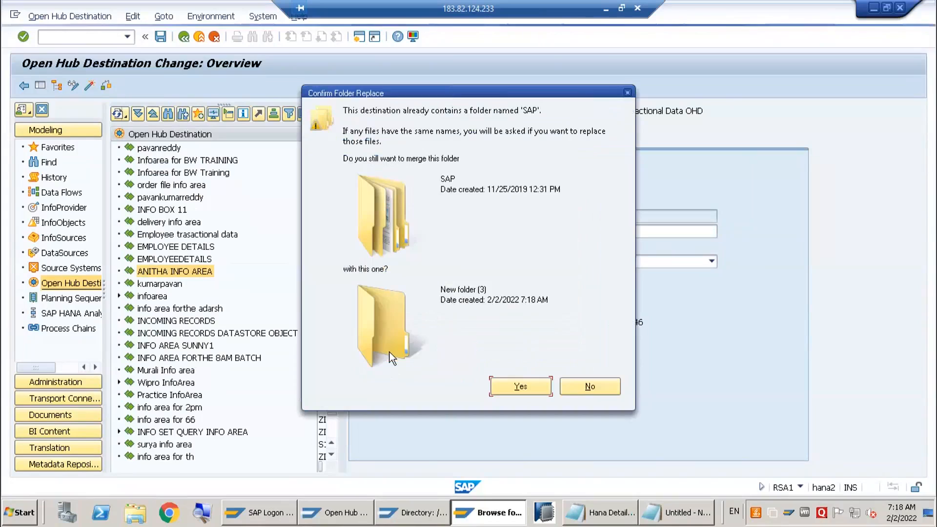
left_click(562, 386)
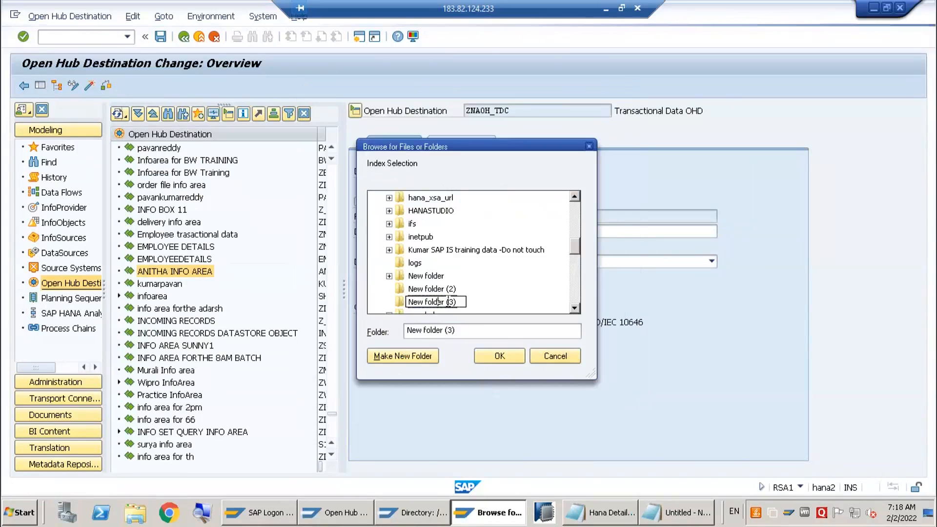
Step: Try to name the new folder on Local Disk (C:) sap data, and leave the directory selection without choosing a folder
key("ctrl+a")
type("sap data")
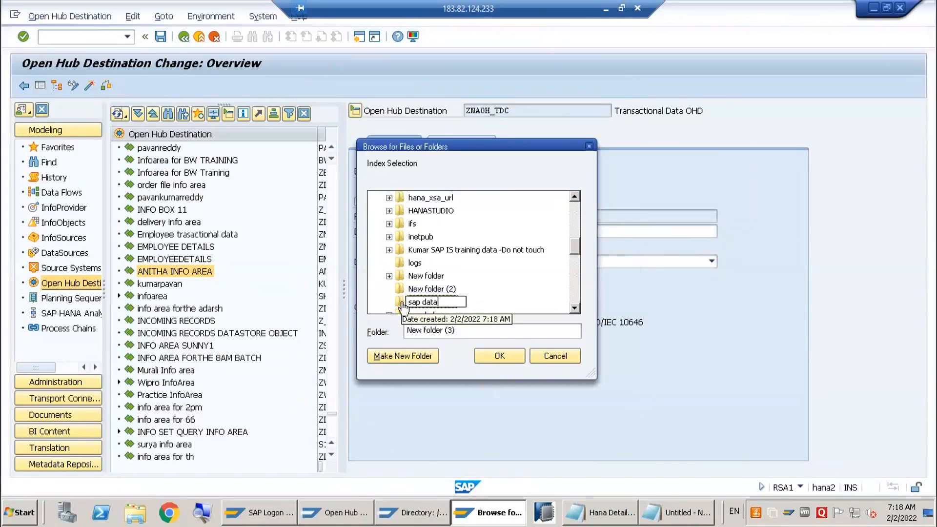
left_click(511, 290)
left_click(483, 304)
scroll(479, 288, "down", 2)
scroll(479, 284, "down", 2)
scroll(479, 284, "up", 5)
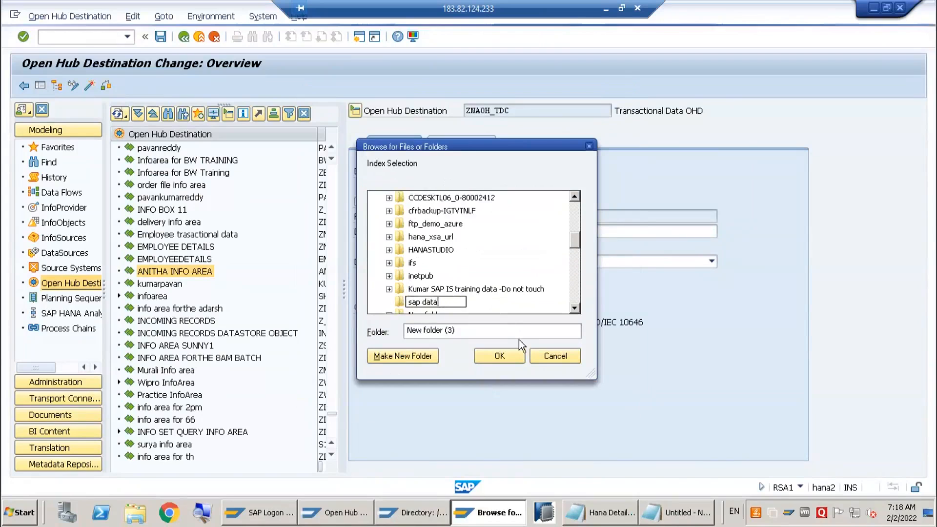
left_click(461, 332)
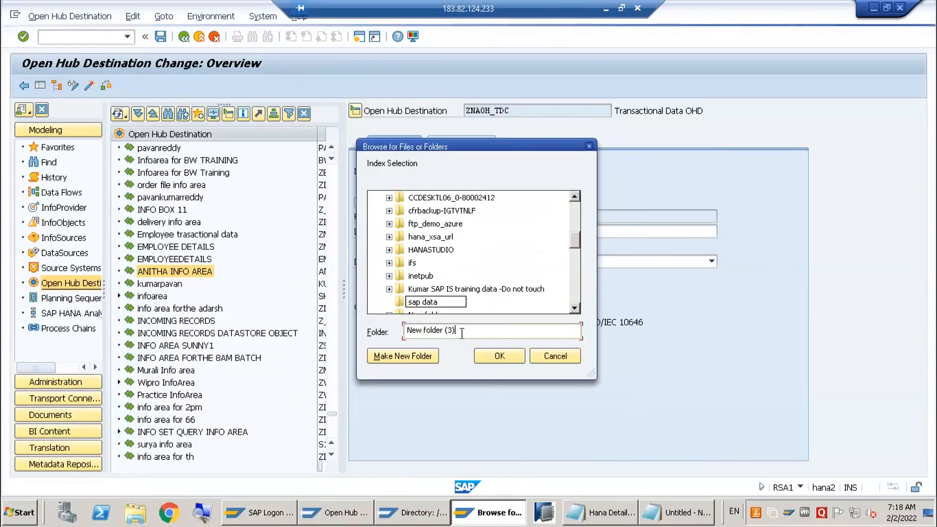
left_click(564, 362)
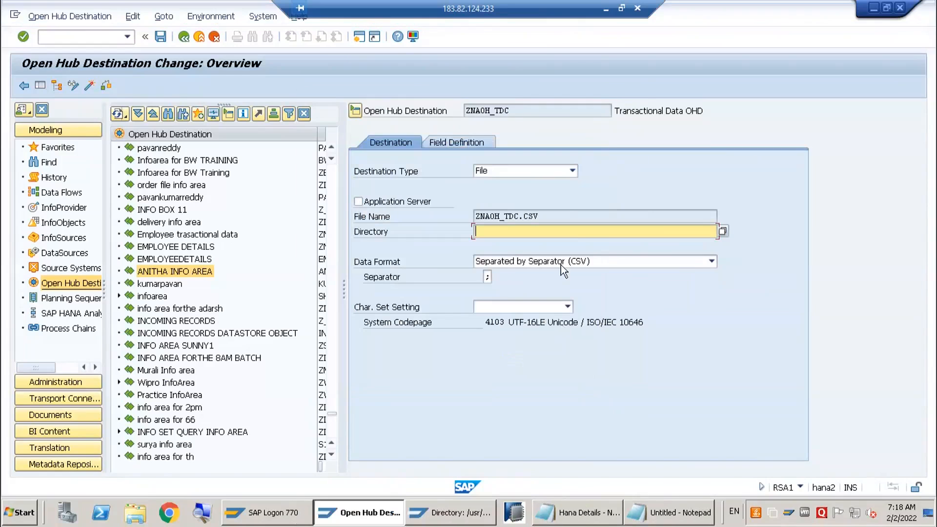
Step: Set the directory of the output file to the Test folder on Local Disk (C:)
left_click(722, 232)
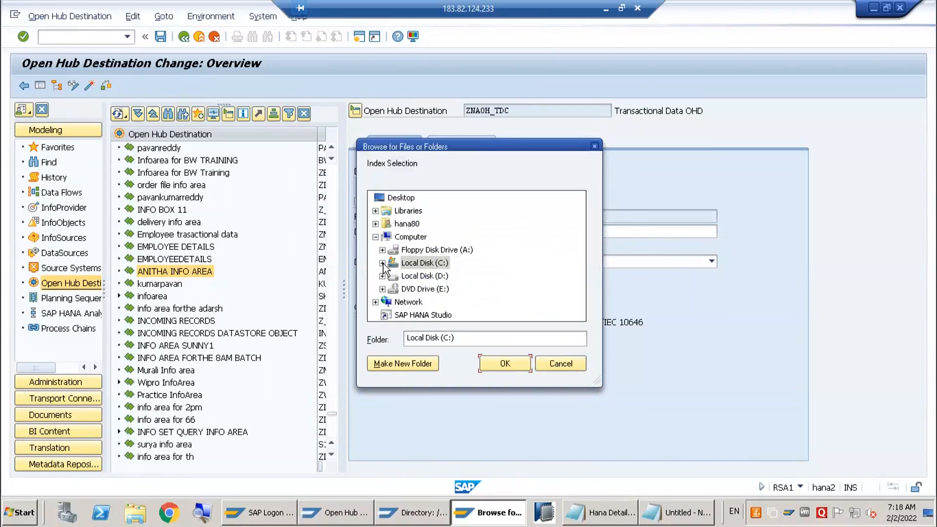
left_click(382, 263)
scroll(439, 288, "down", 5)
scroll(449, 289, "down", 2)
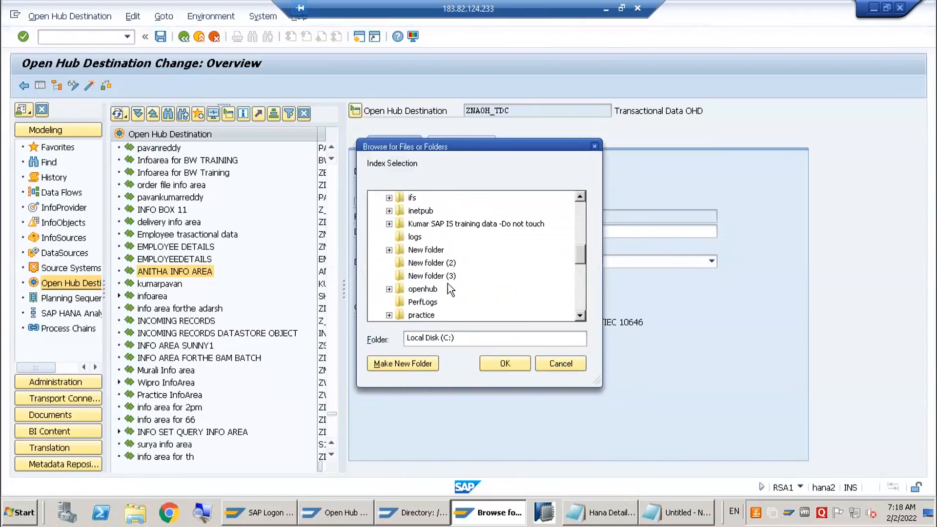
scroll(449, 289, "down", 3)
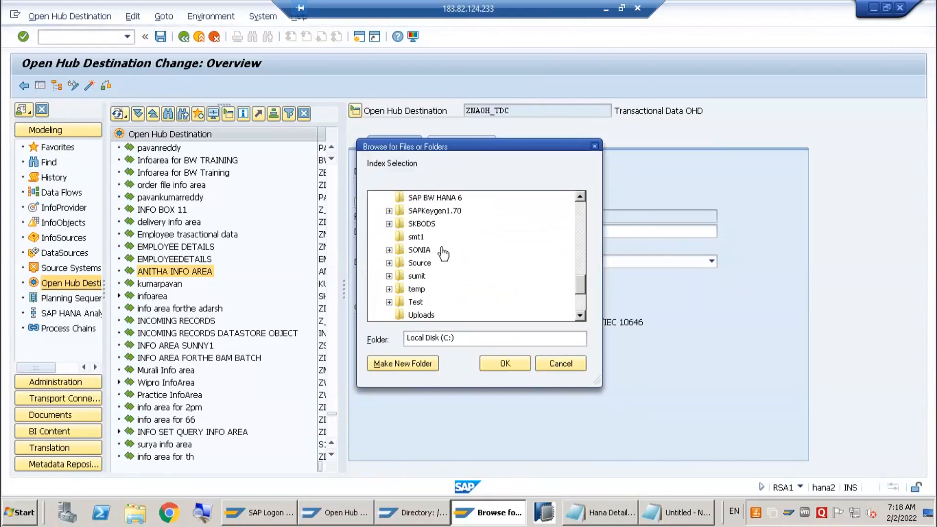
scroll(442, 256, "up", 1)
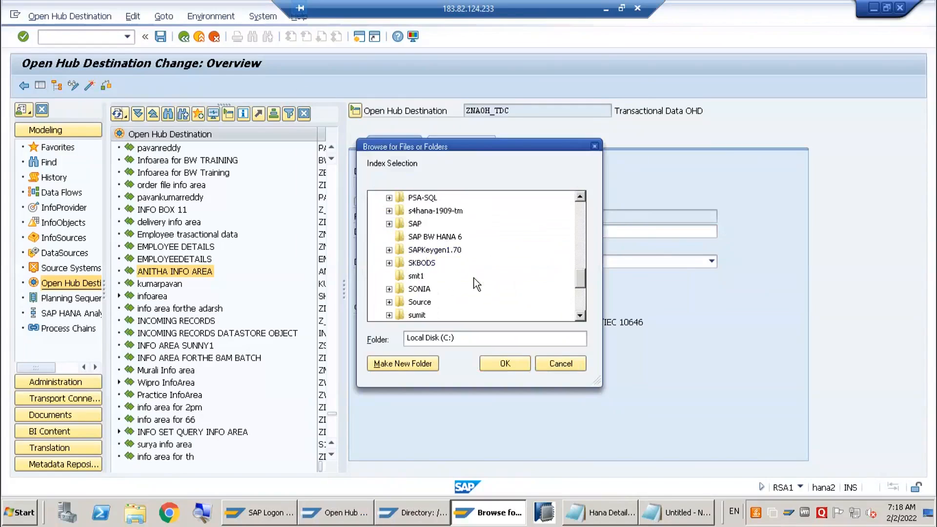
scroll(439, 274, "down", 2)
scroll(431, 283, "down", 2)
scroll(413, 259, "up", 1)
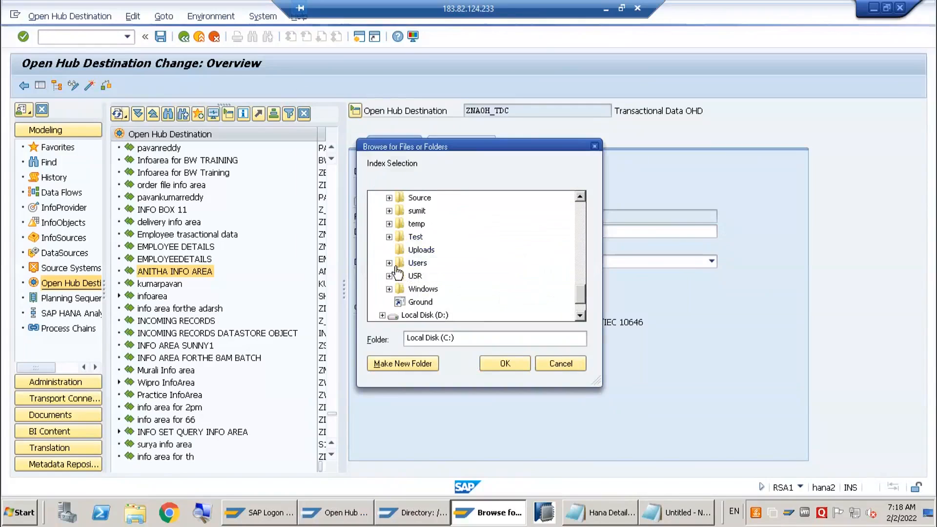
left_click(400, 239)
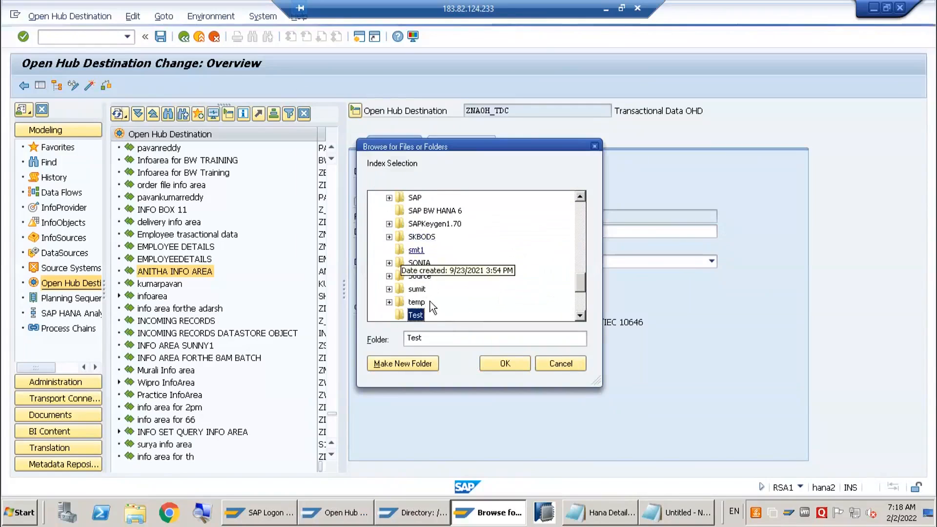
left_click(518, 365)
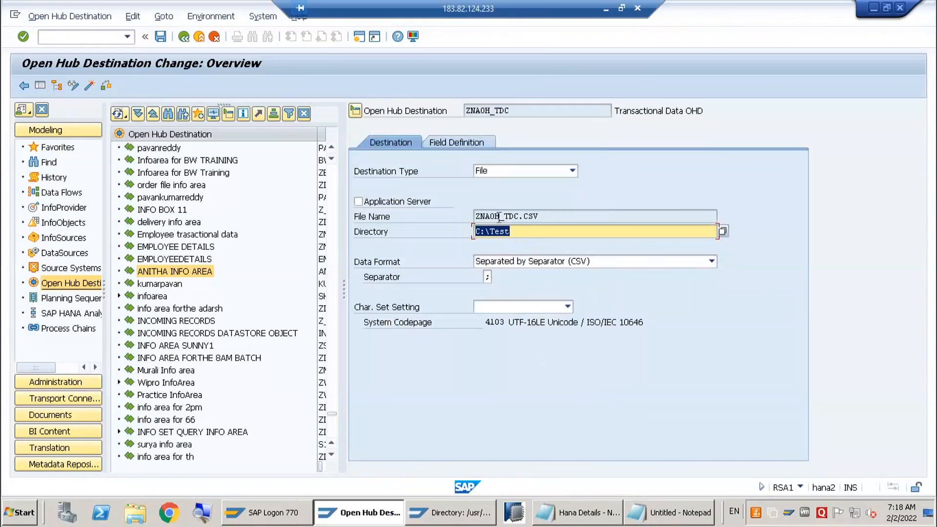
Step: Try to replace the CSV separator with a comma, and look through the character set setting's options without choosing one
left_click(541, 215)
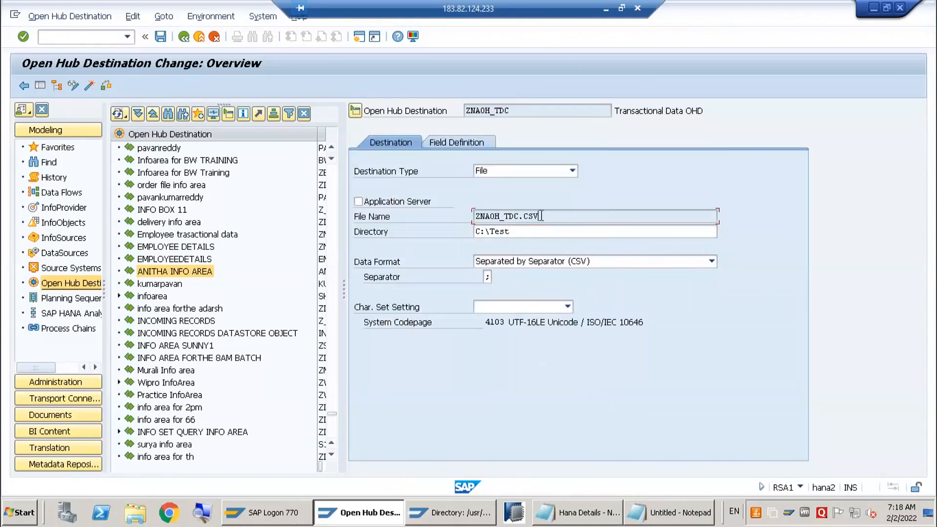
left_click(488, 277)
key("BackSpace")
type(",")
key("BackSpace")
left_click(528, 307)
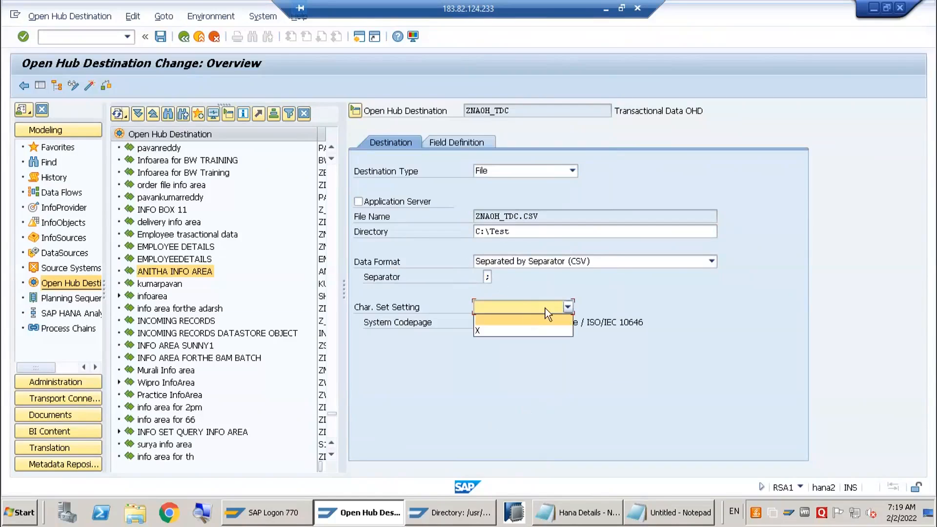
left_click(612, 293)
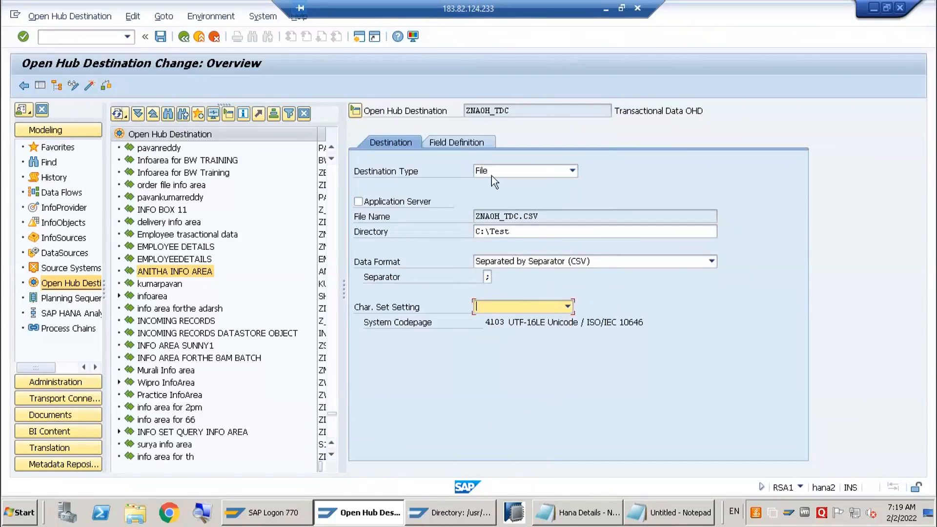
Step: Show the field definition of ZNAOH_TDC and activate the open hub destination, allowing access to C:\Test and remembering the decision
left_click(456, 142)
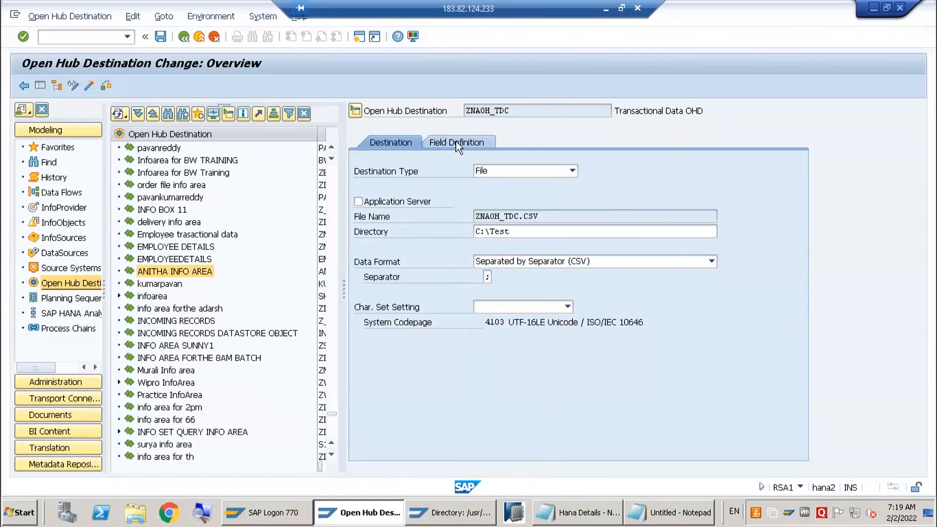
left_click(307, 282)
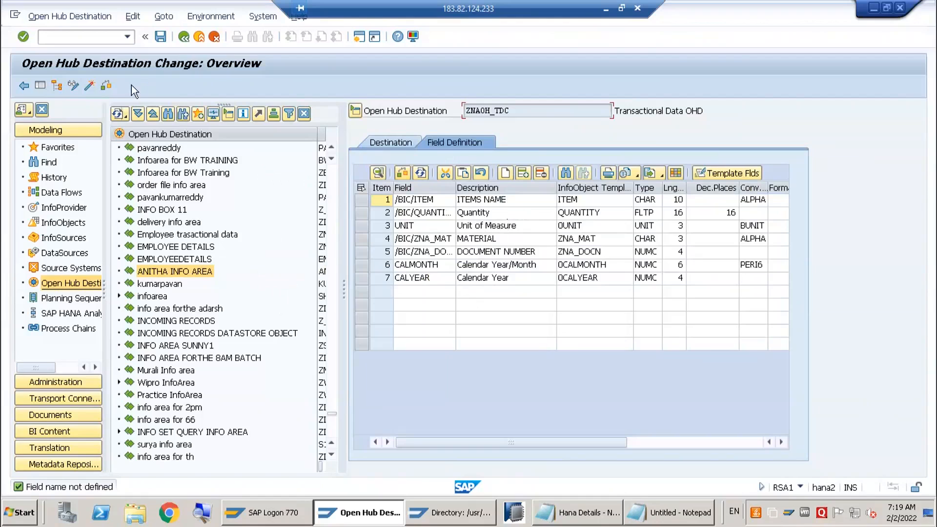
left_click(92, 86)
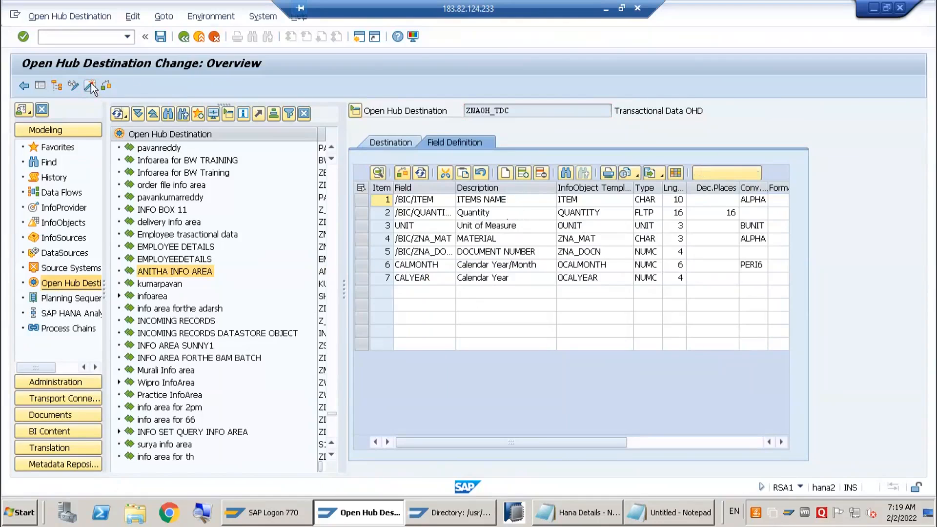
left_click(312, 283)
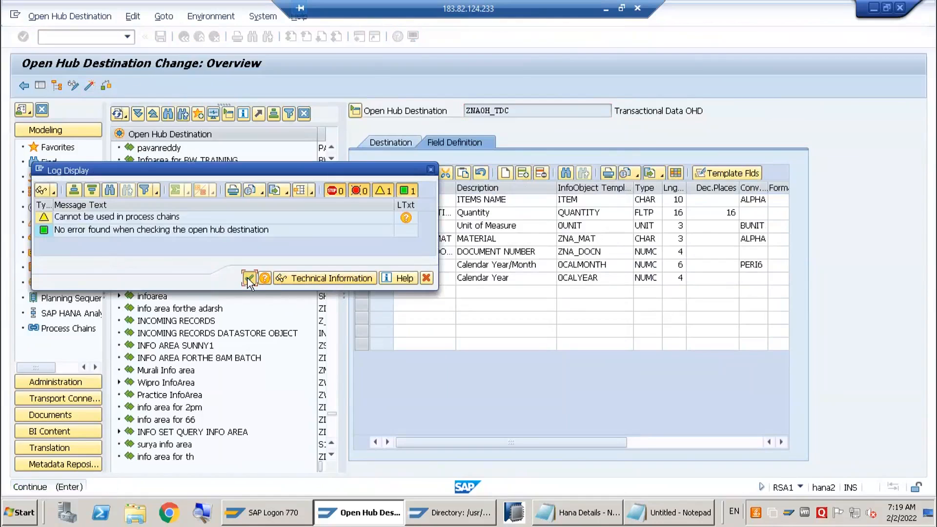
left_click(249, 278)
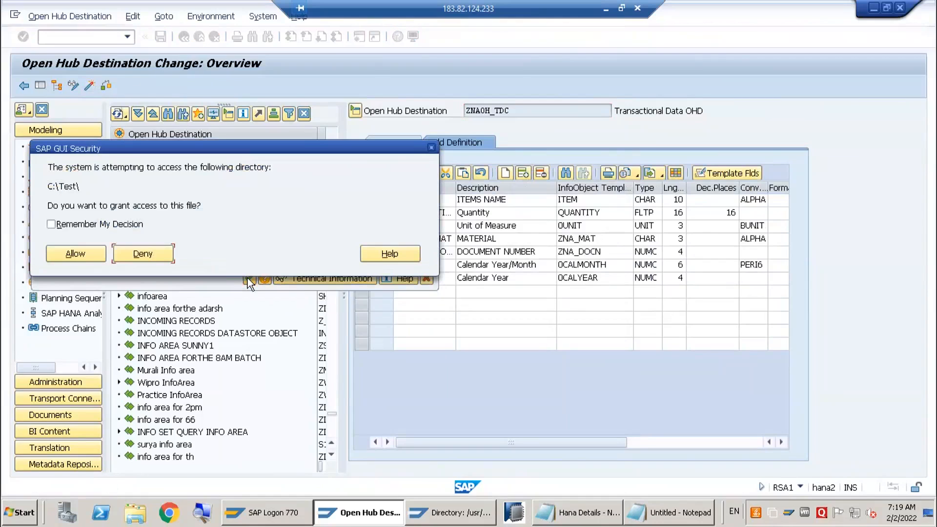
left_click(95, 224)
left_click(73, 255)
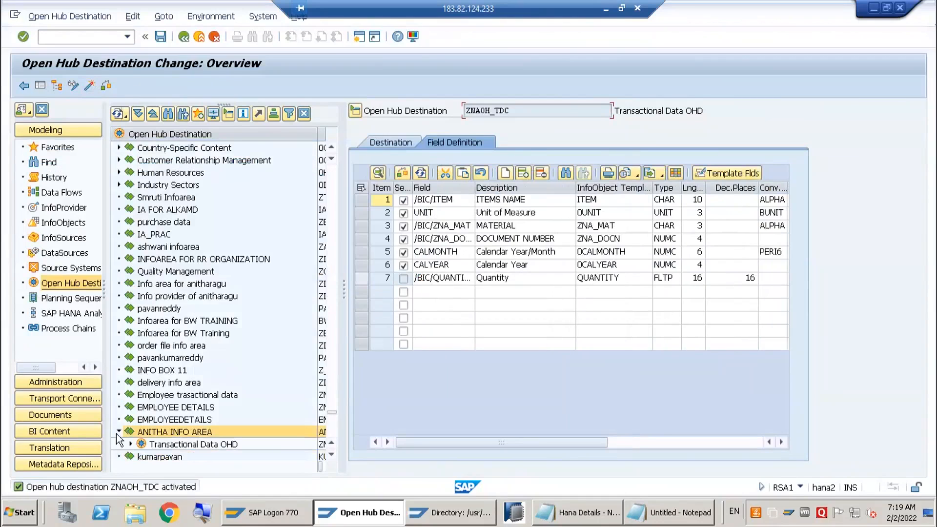
Step: Expand Transactional Data OHD under ANITHA INFO AREA and display the transformation from cube ZNA_TDC to destination ZNAOH_TDC
left_click(130, 444)
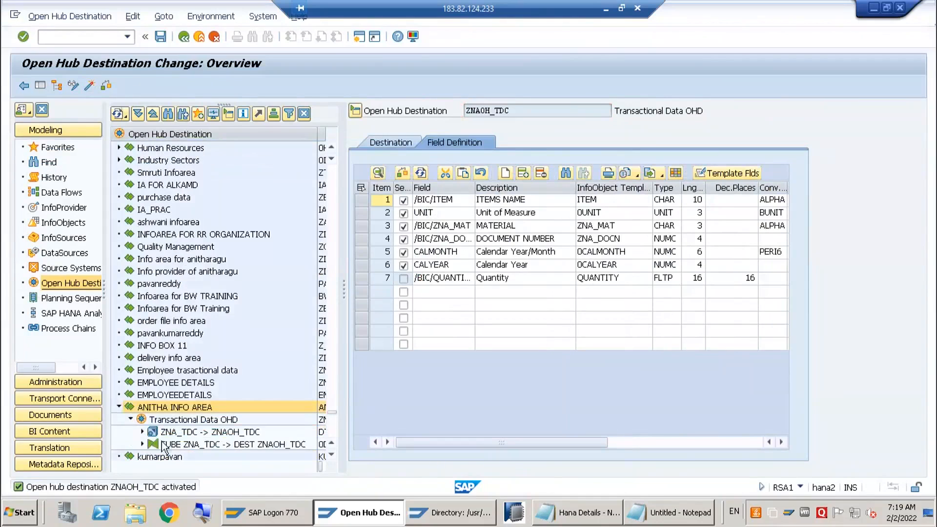
left_click(189, 420)
scroll(193, 430, "down", 2)
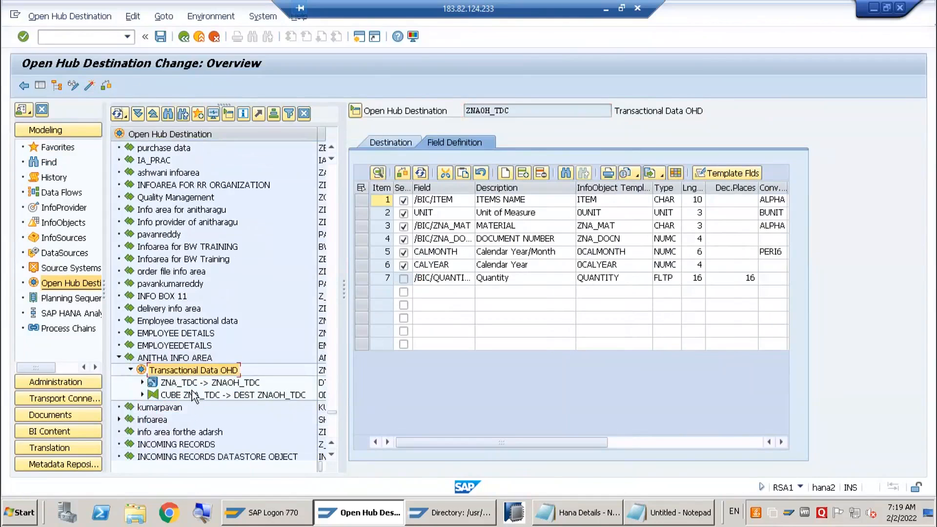
left_click(205, 395)
double_click(205, 393)
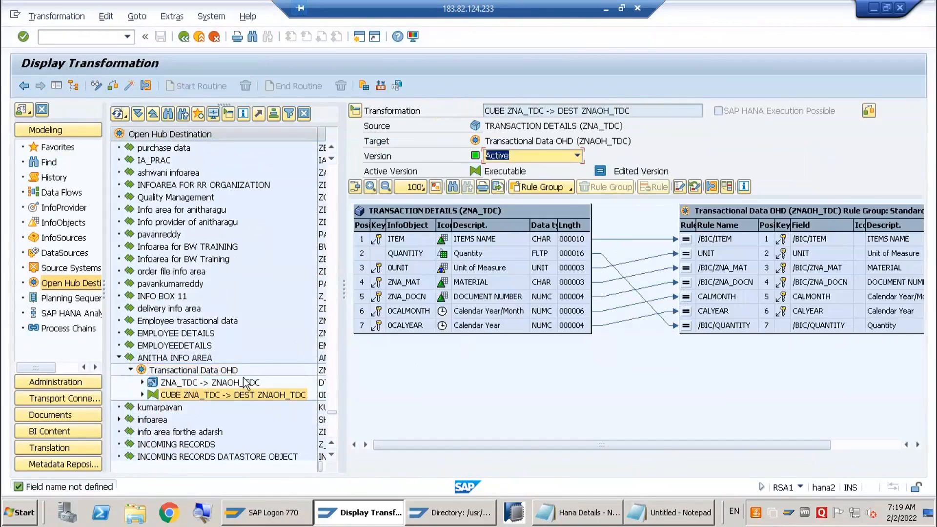
Step: Open the data transfer process ZNA_TDC -> ZNAOH_TDC, view its update settings and execute it, allowing the file creation in C:\Test
double_click(227, 382)
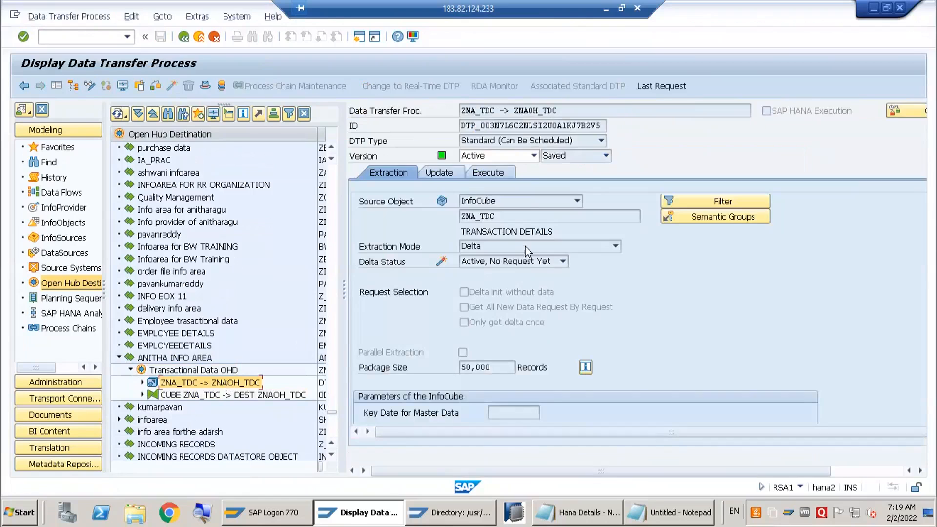
left_click(437, 173)
left_click(485, 173)
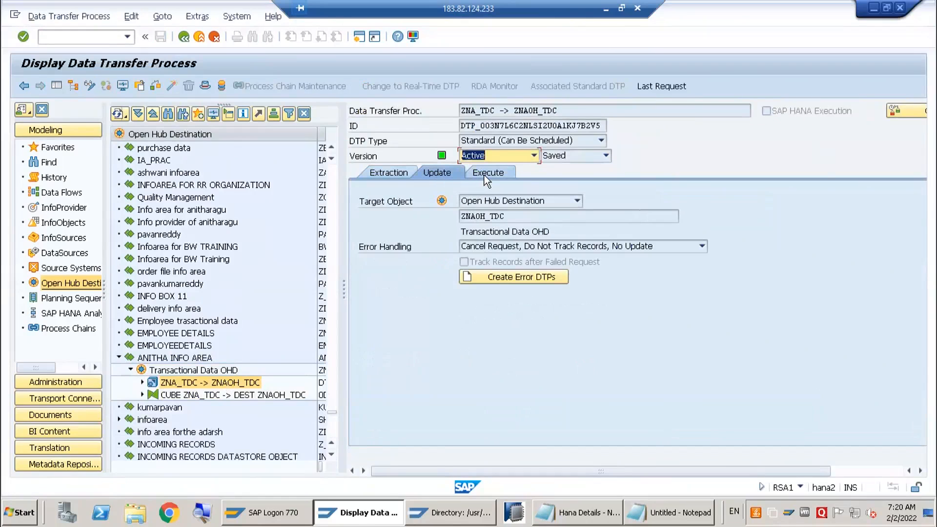
left_click(688, 326)
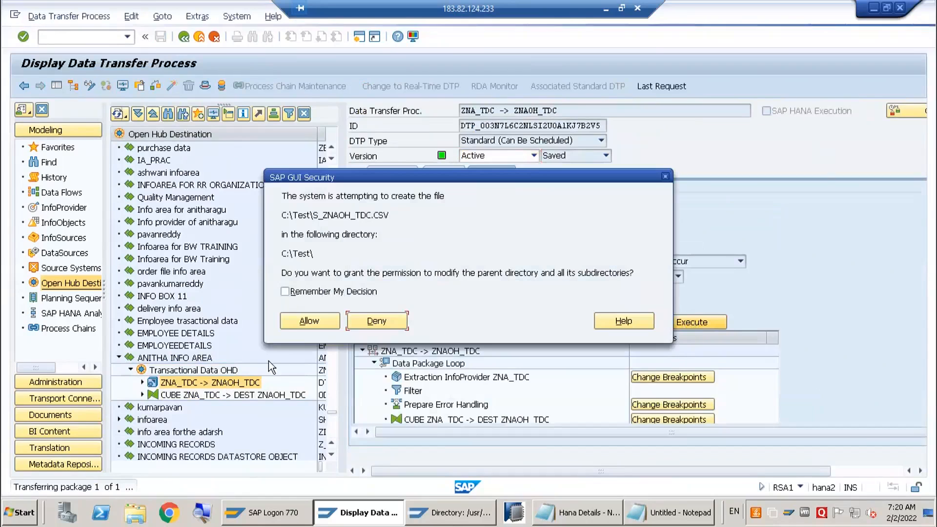
left_click(307, 320)
left_click(309, 283)
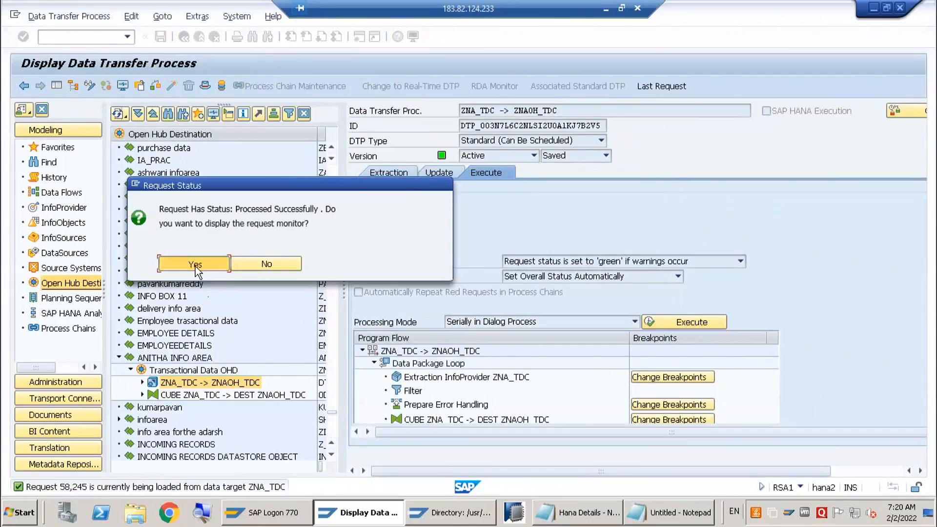
Step: Display the request monitor and examine Data Package 1, including its transformation and open hub destination update details
left_click(195, 264)
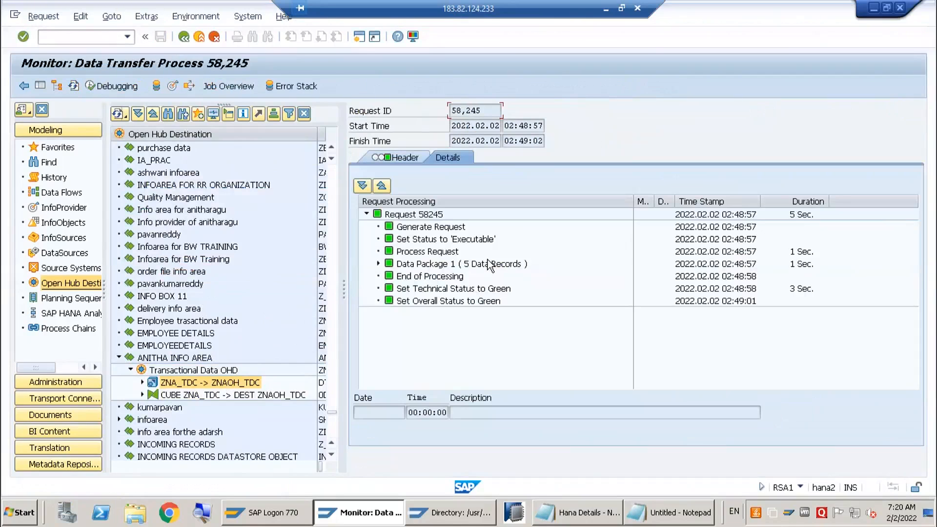
left_click(488, 264)
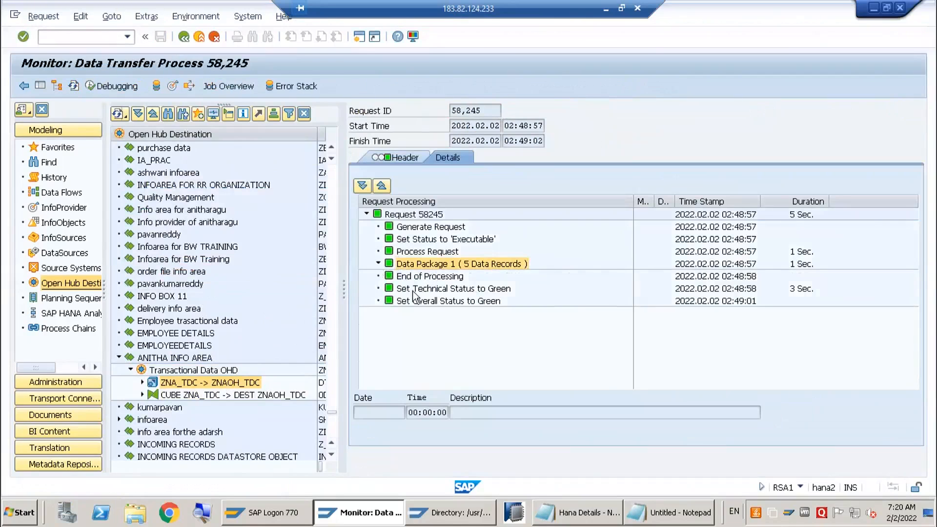
left_click(378, 264)
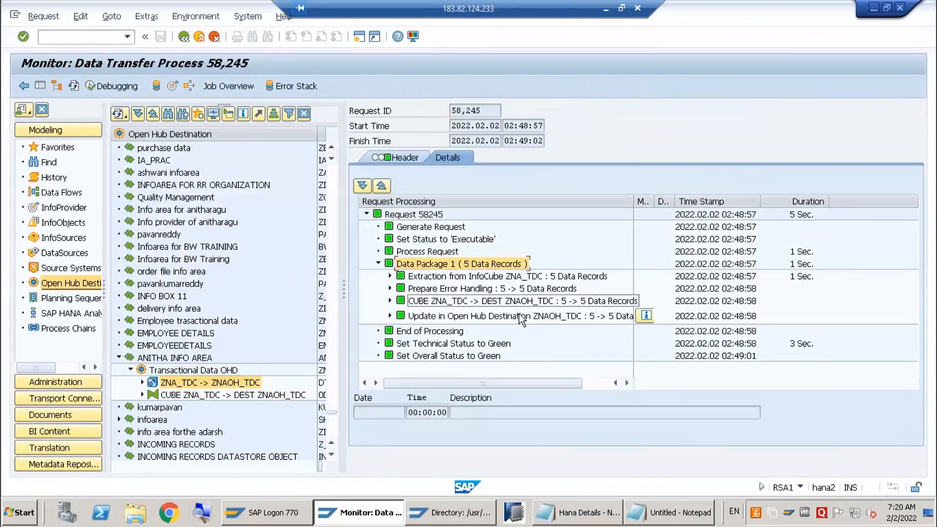
left_click(390, 315)
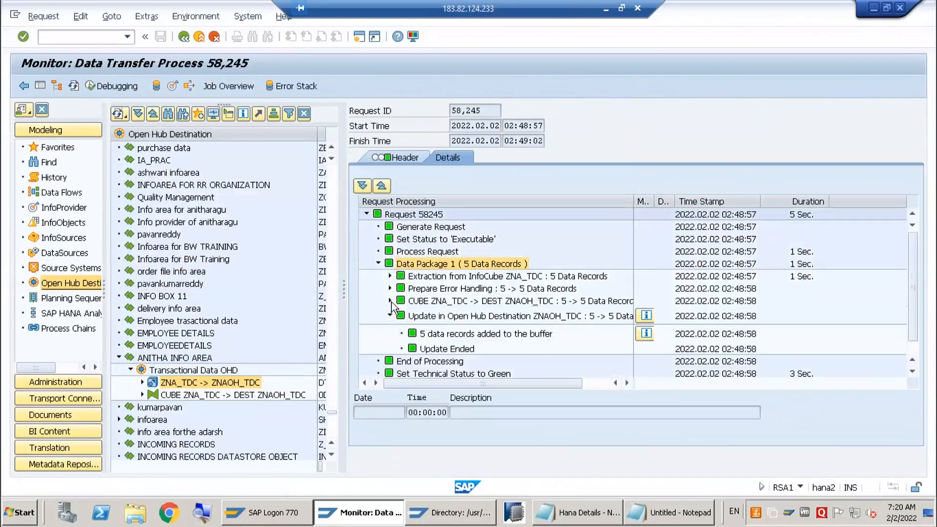
left_click(390, 301)
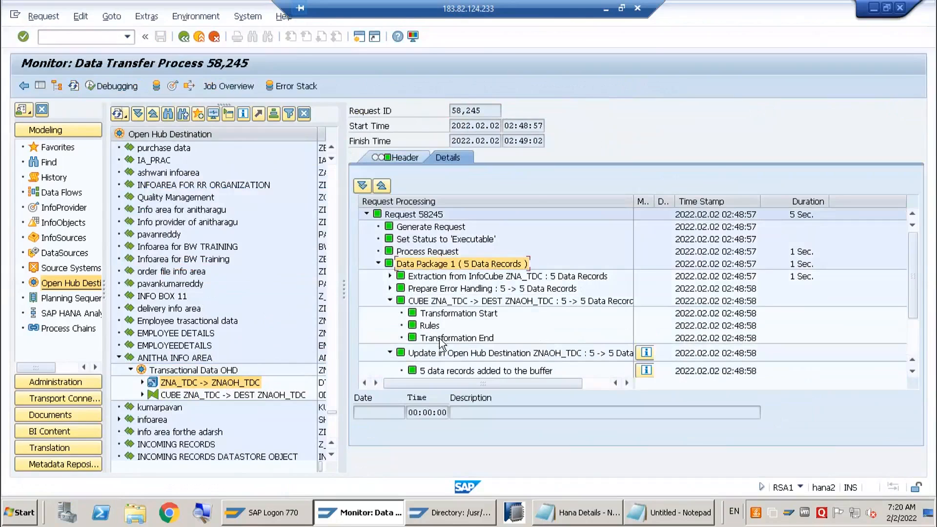
Step: Switch to Windows Explorer and open the folder C:\Test
left_click(129, 515)
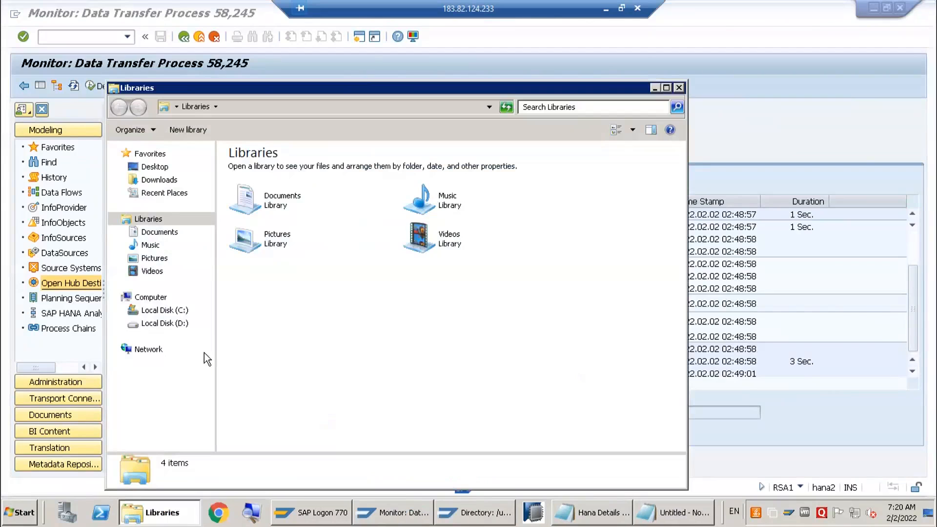
left_click(151, 297)
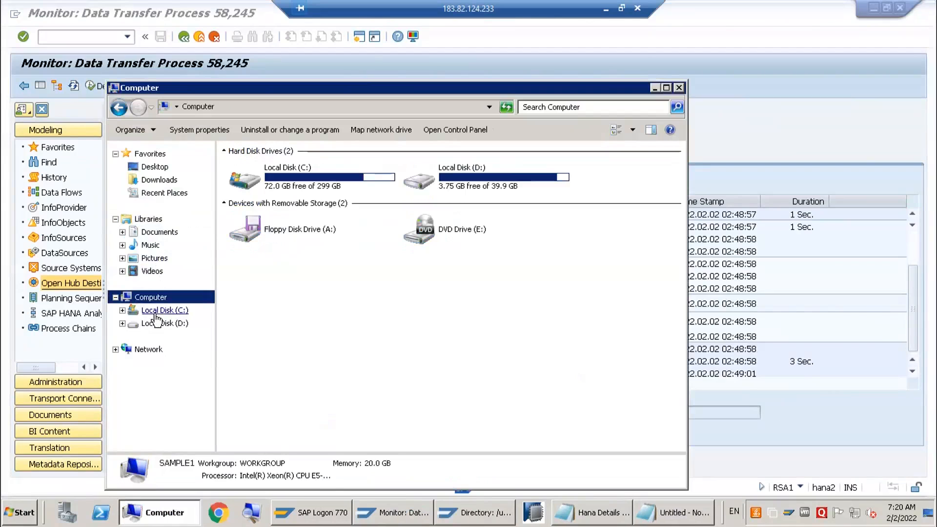
left_click(158, 310)
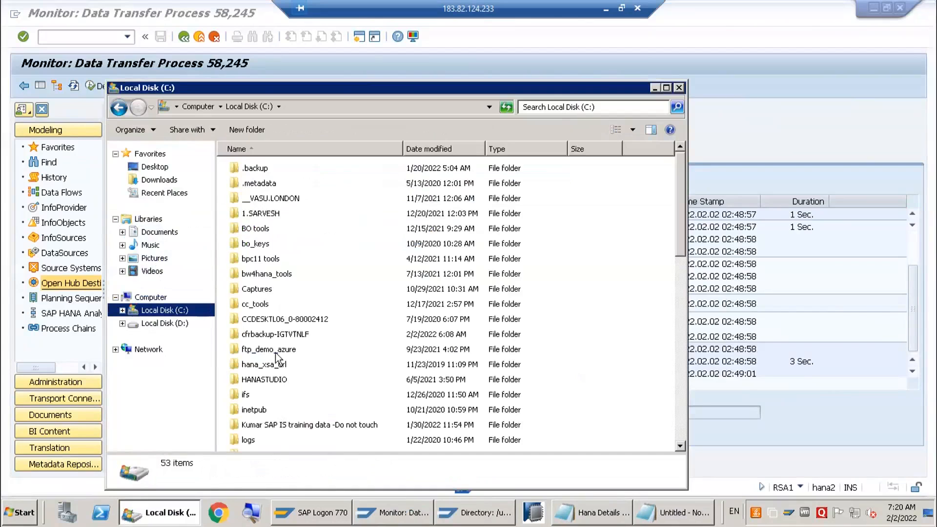
left_click(268, 324)
scroll(268, 352, "down", 15)
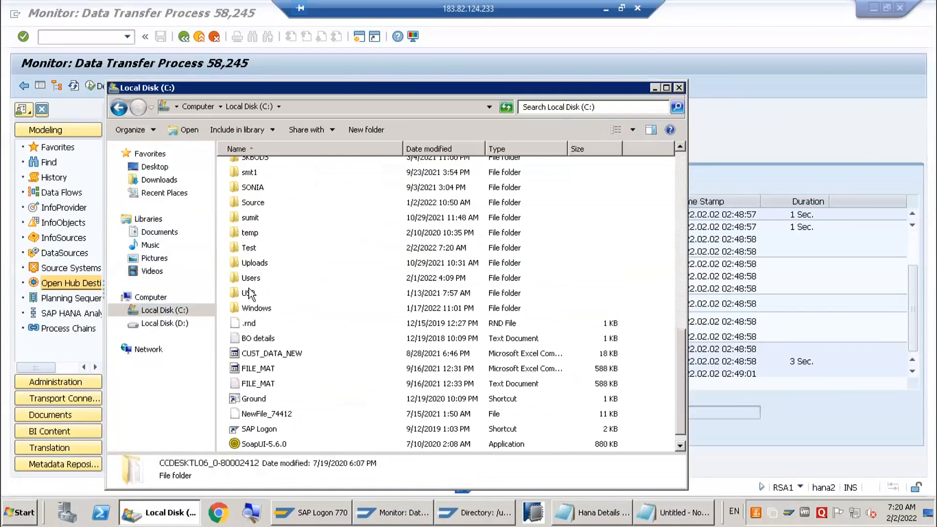
double_click(250, 248)
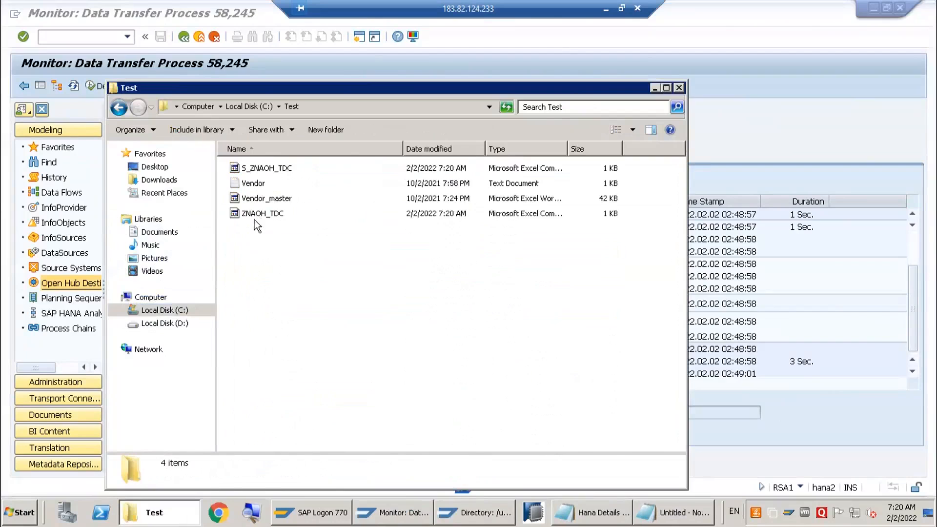
Step: Open the exported ZNAOH_TDC file in Notepad to check its records, close it and return to the SAP monitor
left_click(273, 216)
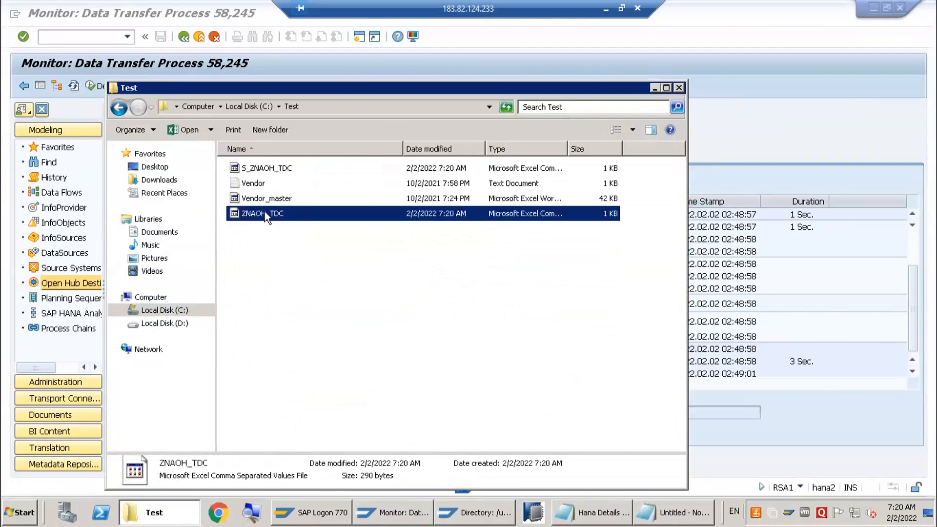
right_click(264, 211)
mouse_move(305, 254)
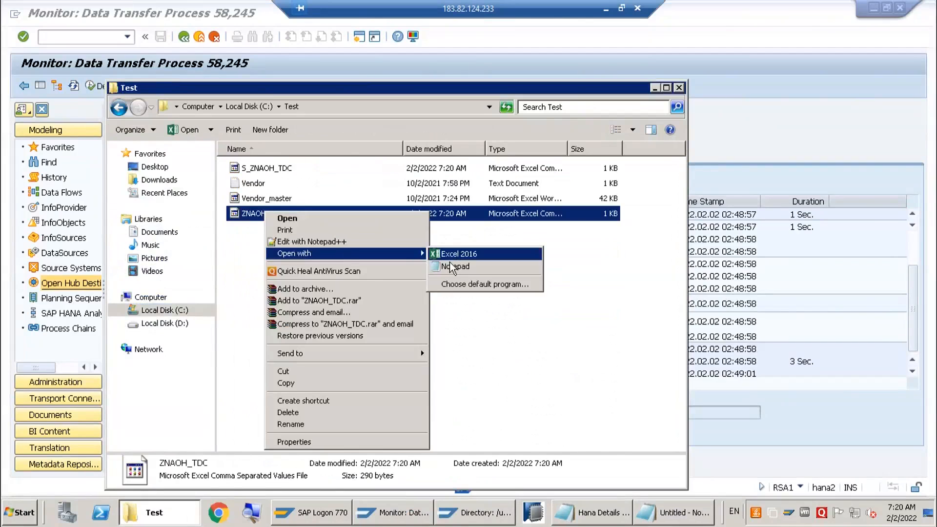
left_click(452, 267)
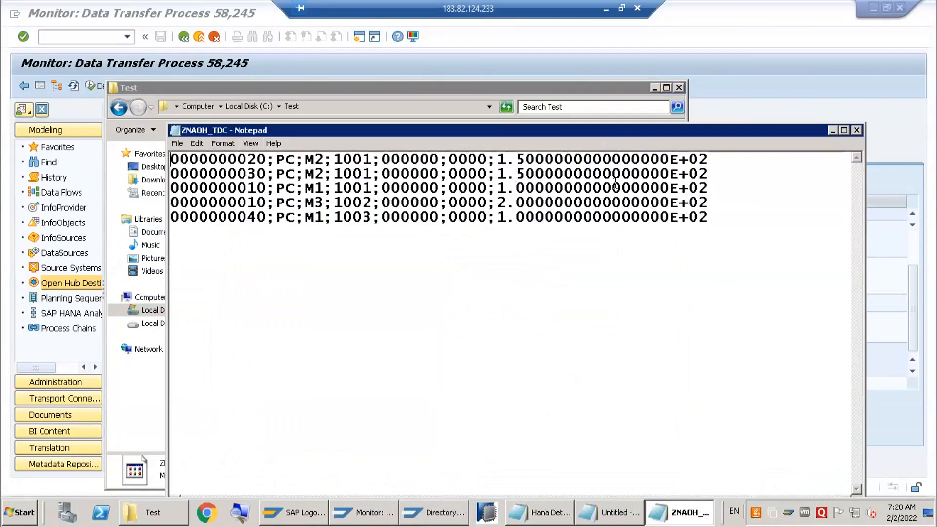
left_click(857, 131)
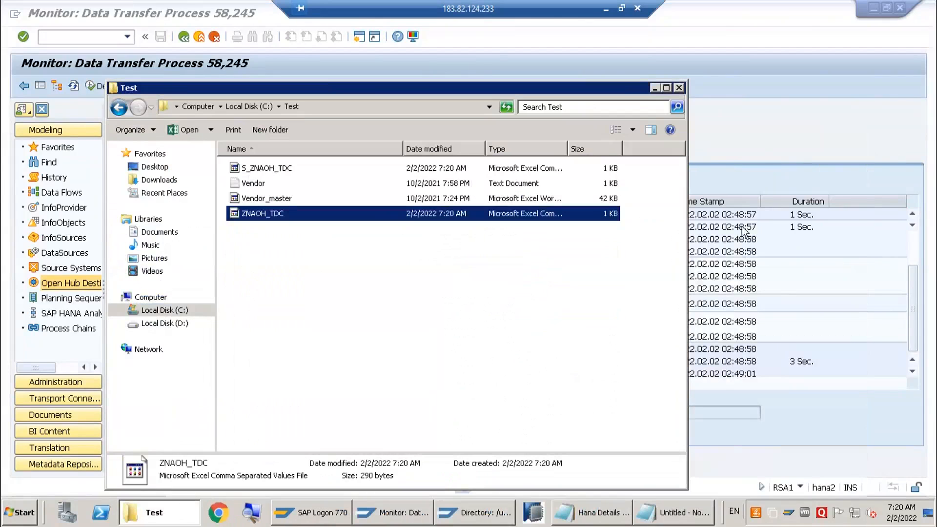
left_click(734, 153)
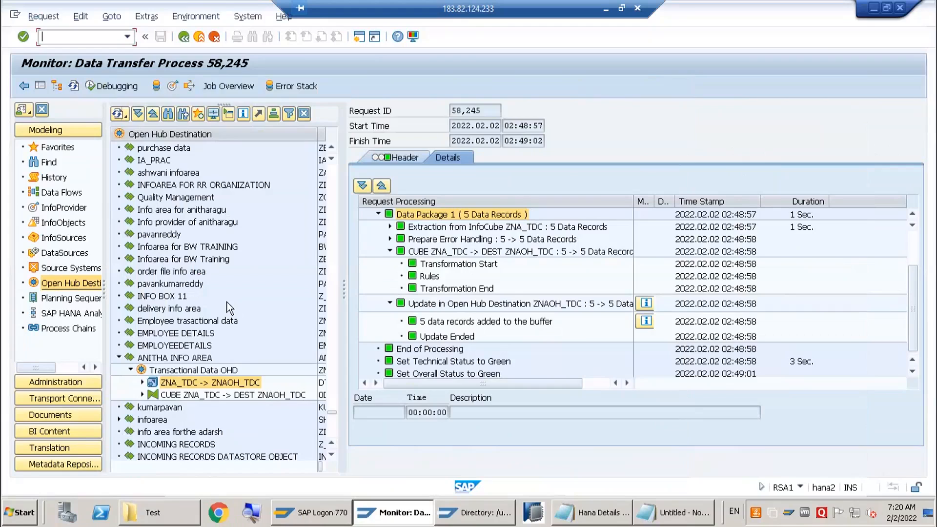
Step: Open the Transactional Data OHD destination for change, keep destination type File and enable Application Server
left_click(200, 369)
double_click(201, 369)
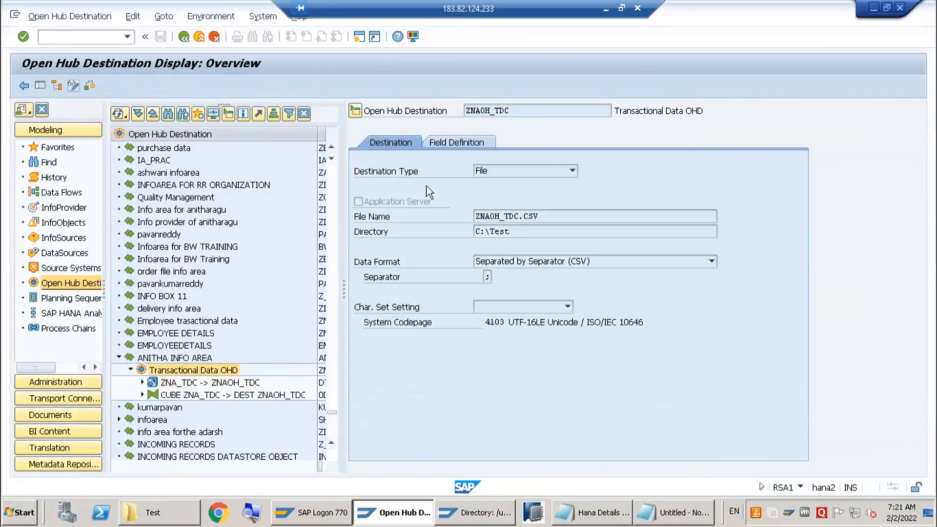
left_click(529, 171)
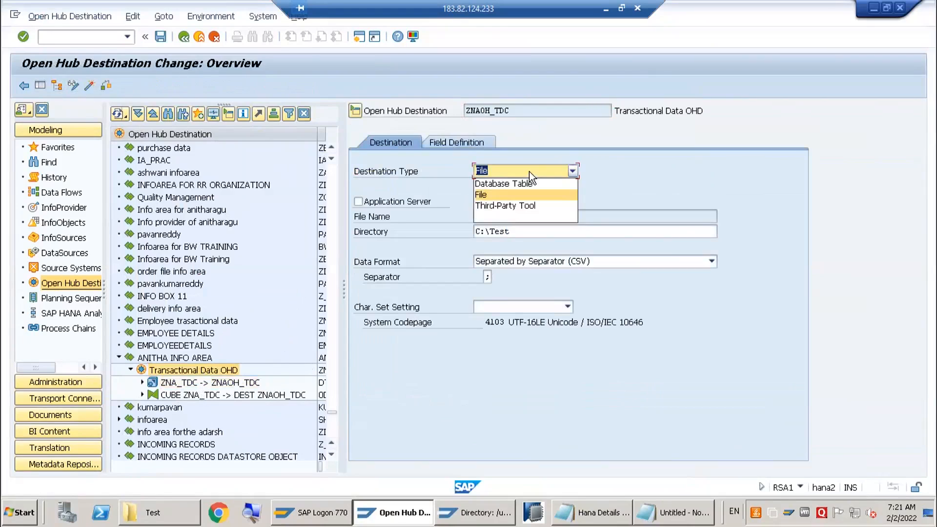
left_click(525, 194)
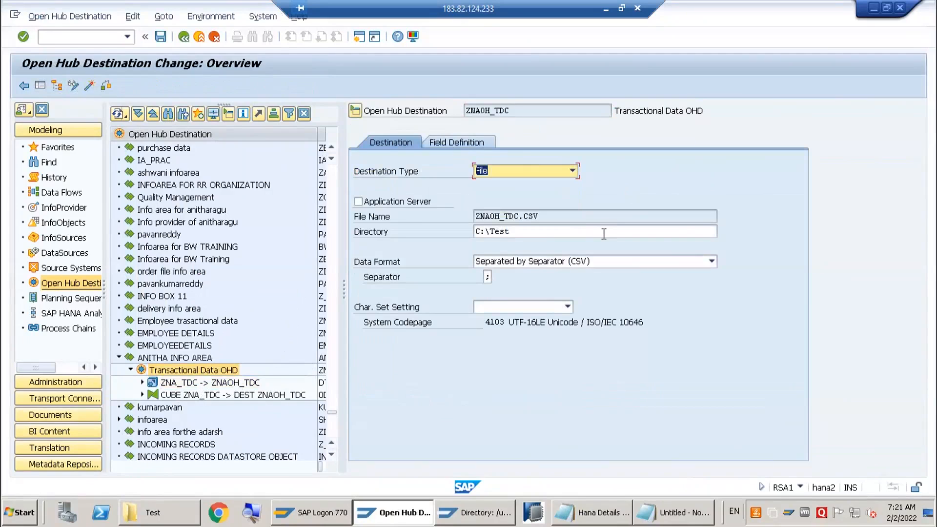
left_click(603, 231)
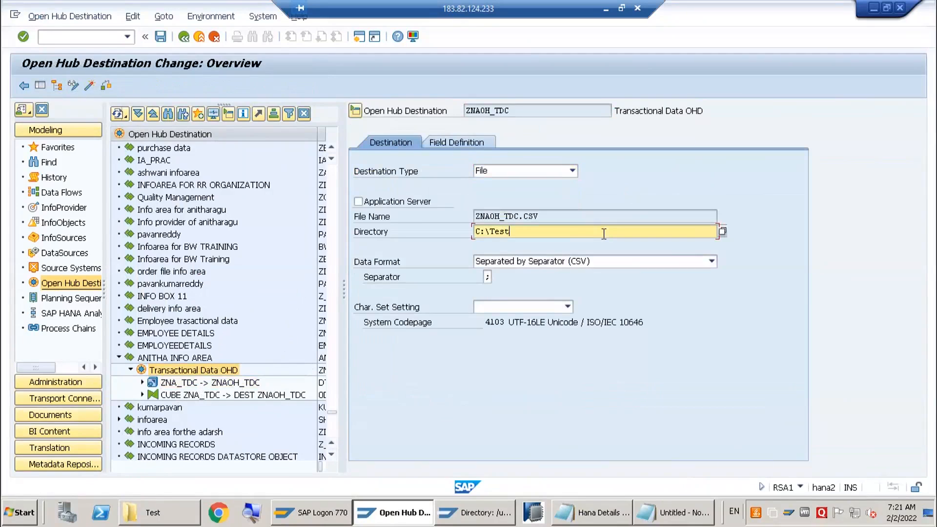
left_click(385, 204)
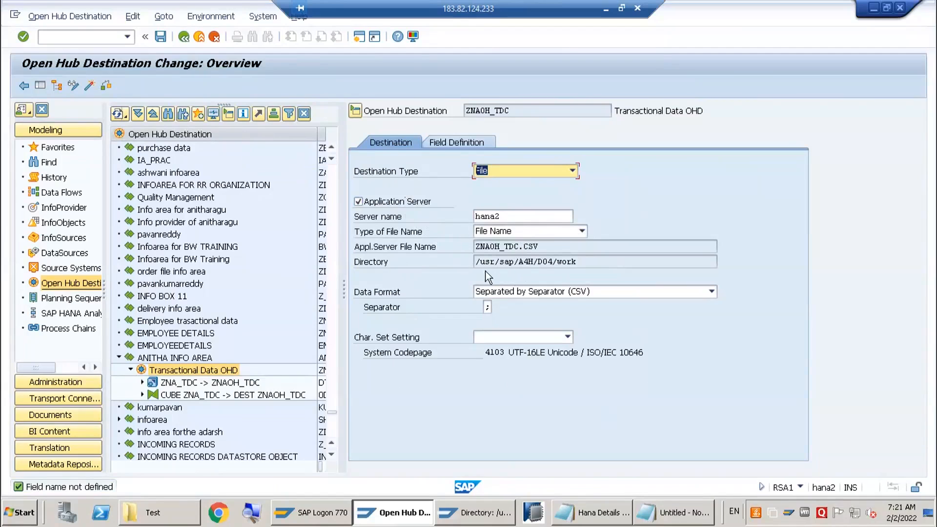
Step: Highlight the application server directory path /usr/sap/A4H/D04/work and activate the open hub destination ZNAOH_TDC
left_click(583, 266)
left_click_drag(577, 262, 475, 262)
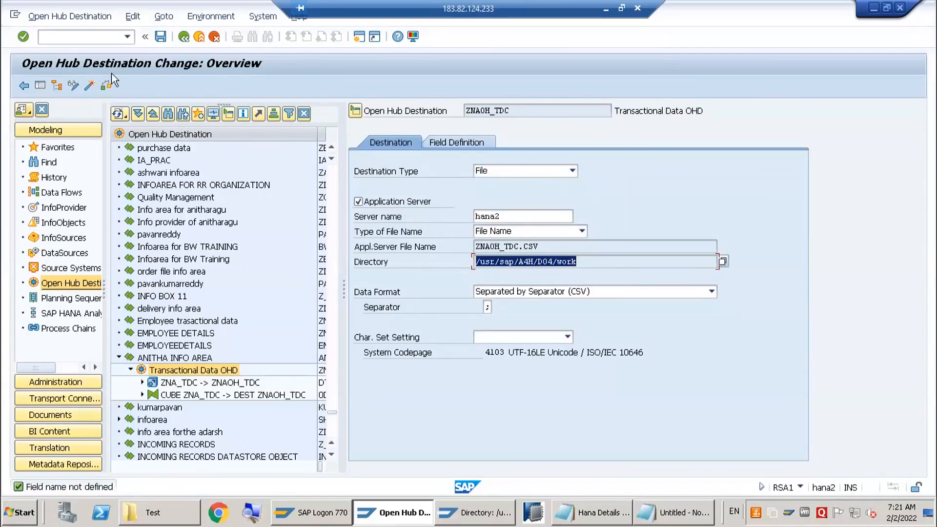
left_click(89, 86)
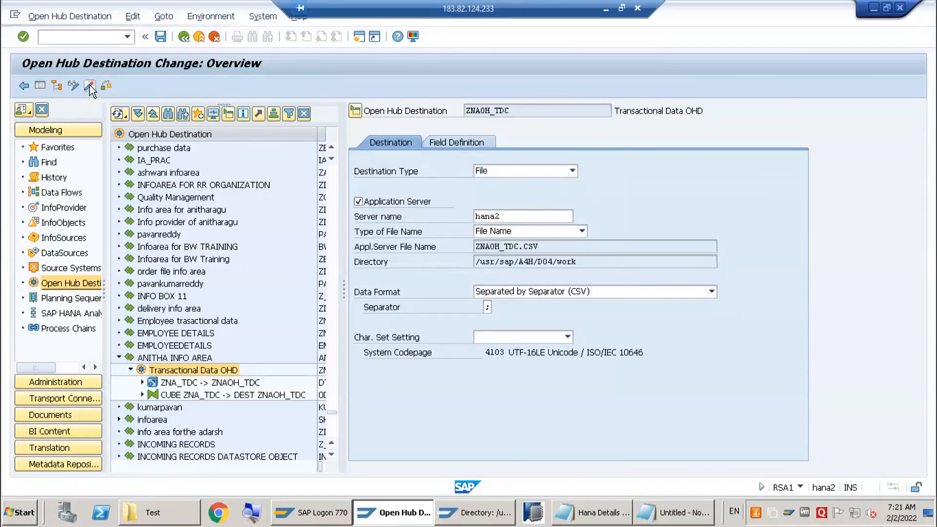
left_click(250, 263)
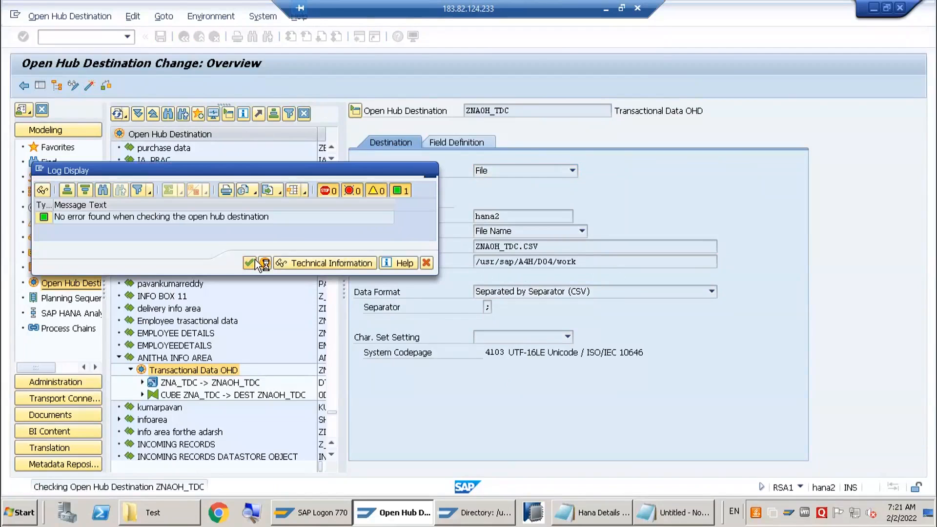
Step: Reactivate the data transfer process ZNA_TDC -> ZNAOH_TDC, execute it serially in the background and display its request monitor
left_click(130, 371)
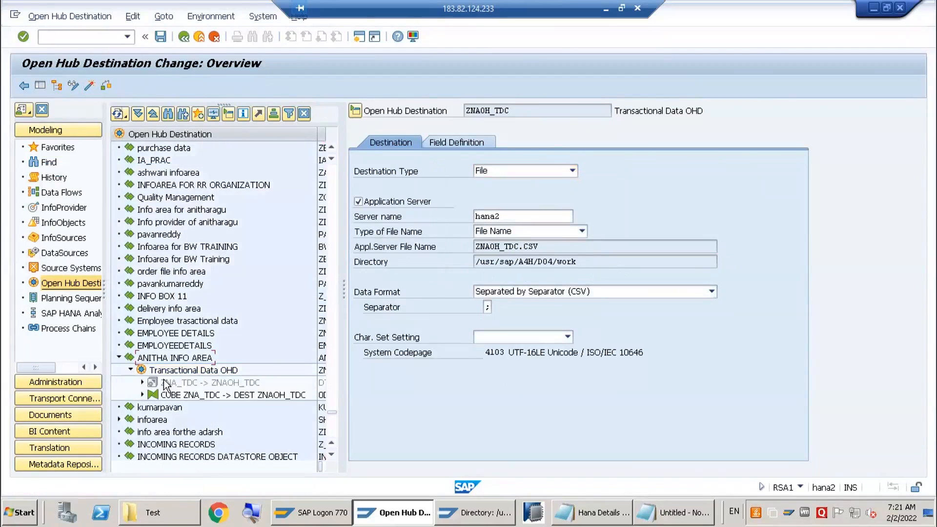
double_click(192, 383)
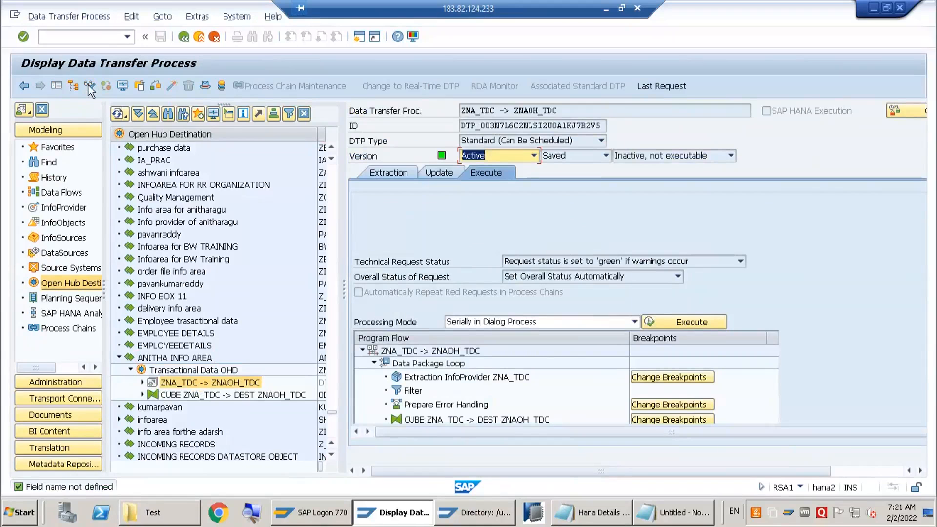
left_click(89, 85)
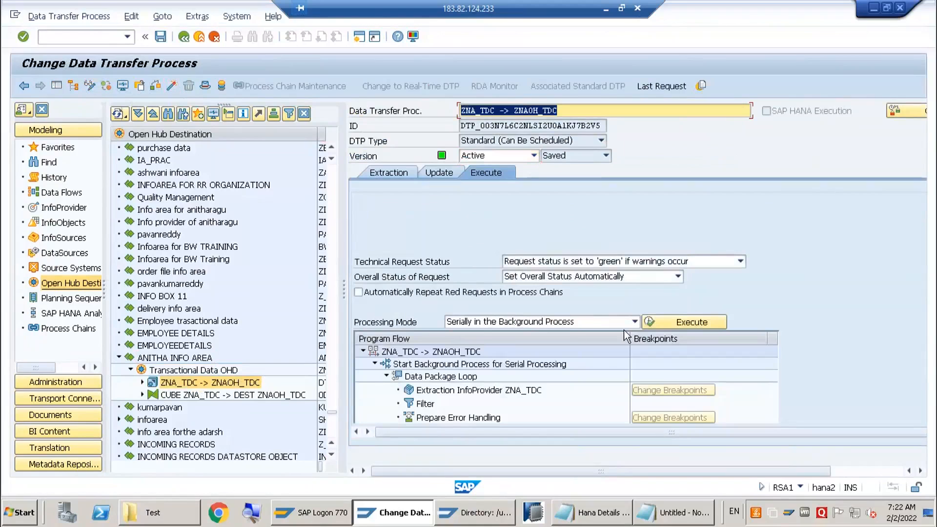
left_click(683, 323)
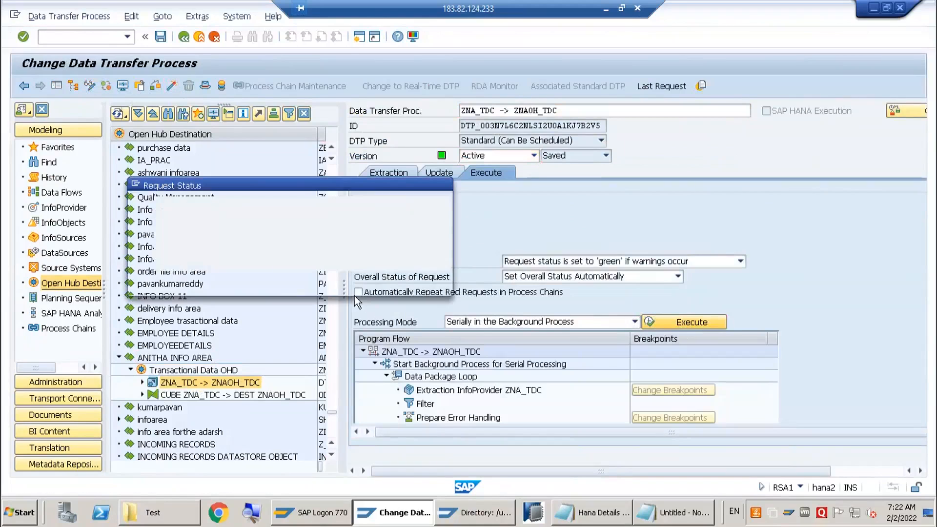
left_click(195, 279)
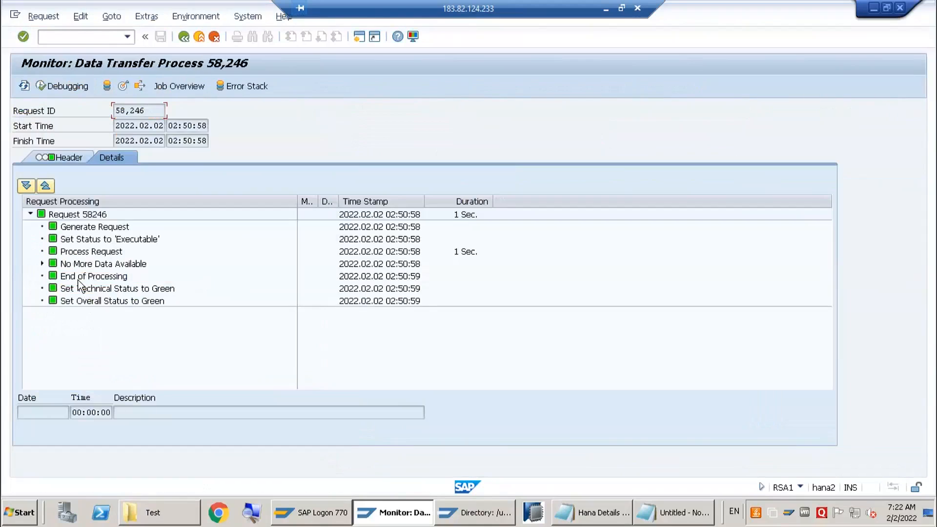
Step: Return to the data transfer process ZNA_TDC -> ZNAOH_TDC and try to change its Delta extraction mode
left_click(184, 37)
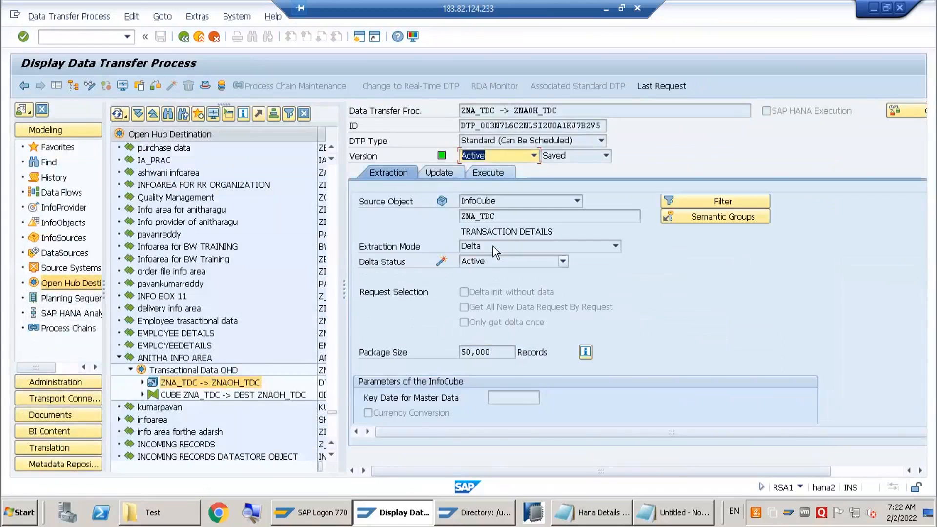
left_click(493, 247)
left_click(493, 246)
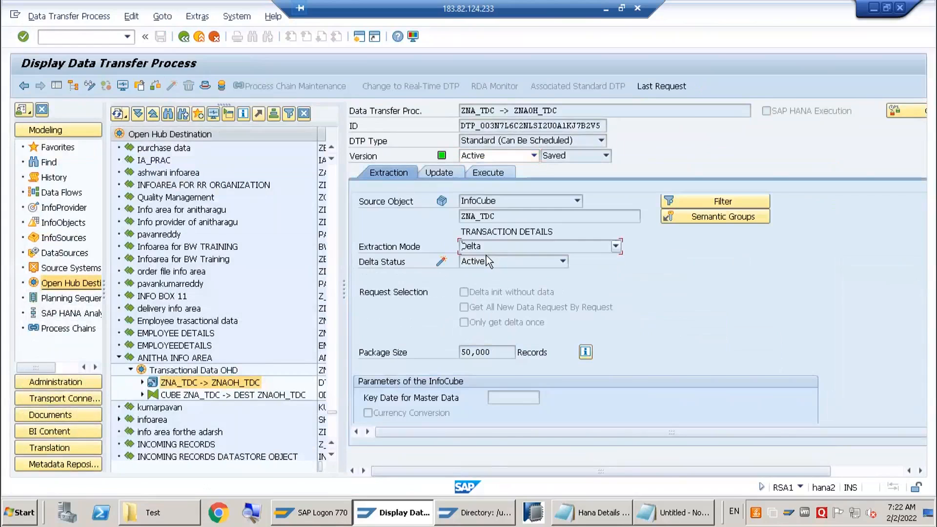
left_click(89, 87)
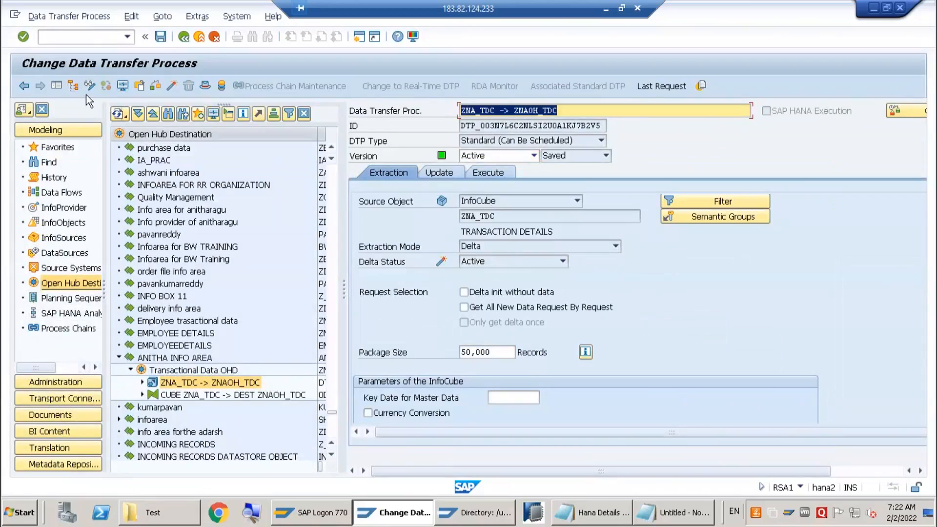
left_click(90, 87)
left_click(499, 247)
Step: Copy the data transfer process ZNA_TDC -> ZNAOH_TDC and rename the copy to F: ZNA_TDC -> ZNAOH_TDC
left_click(209, 381)
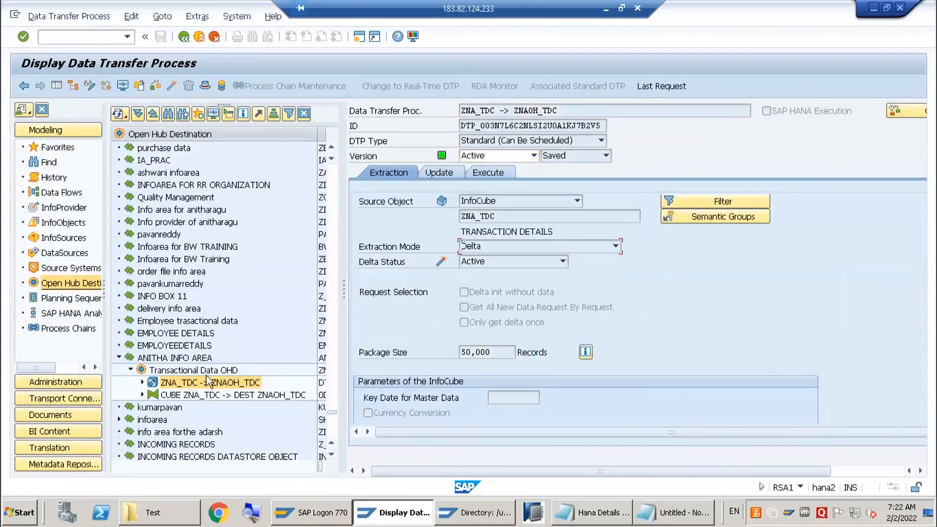
right_click(207, 380)
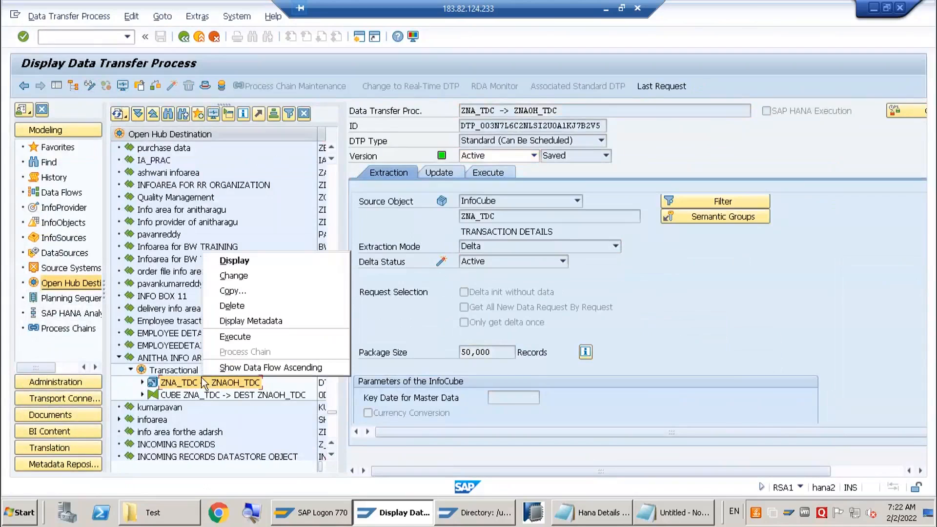
left_click(257, 290)
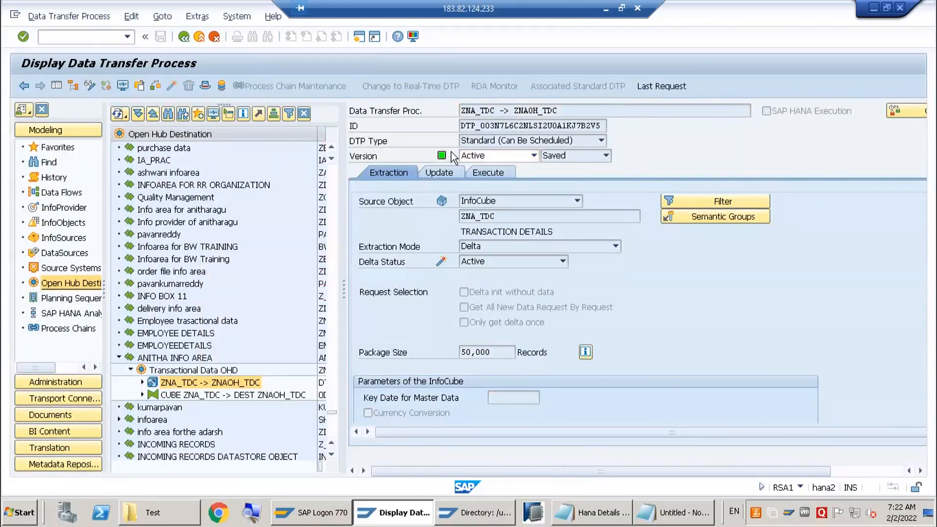
key("Home")
key("Delete")
key("Delete")
key("Delete")
key("Delete")
key("Delete")
key("Delete")
key("Delete")
type("F")
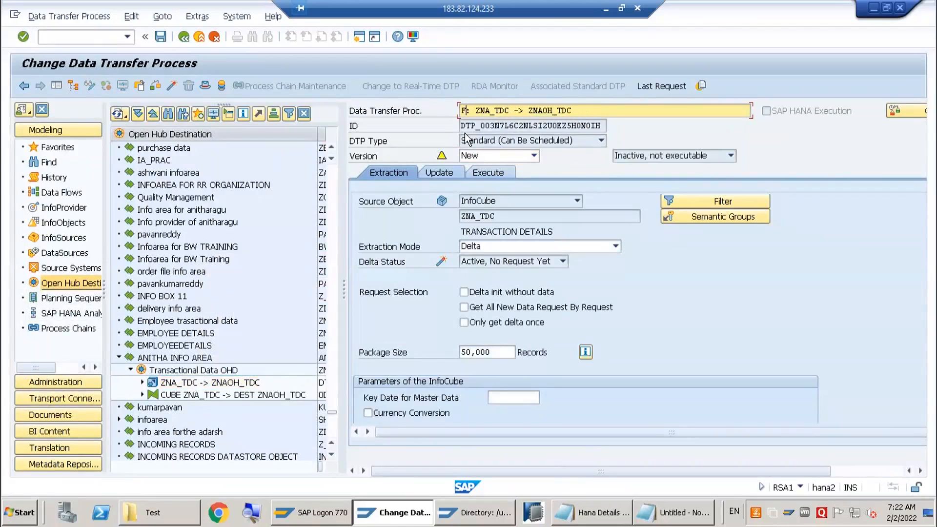
Step: Set the copied data transfer process's extraction mode to Full and activate it
left_click(477, 246)
key("Return")
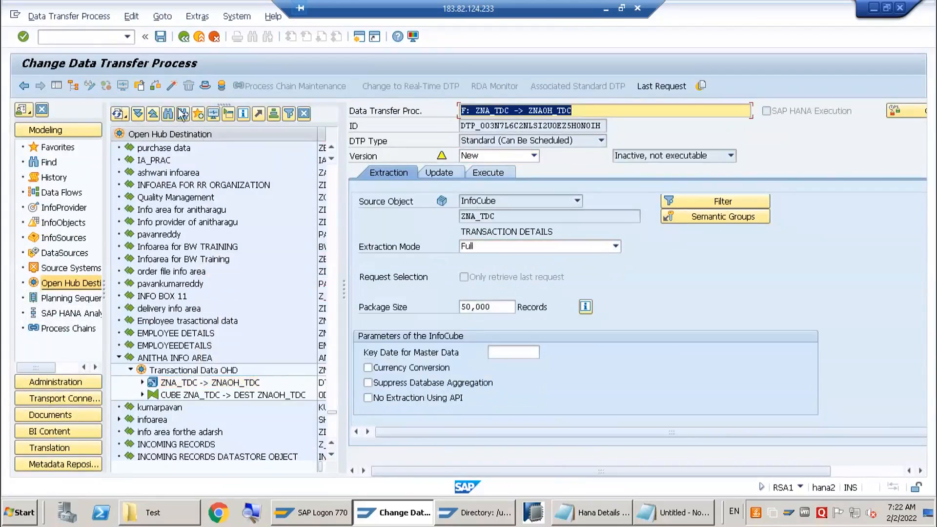
left_click(172, 87)
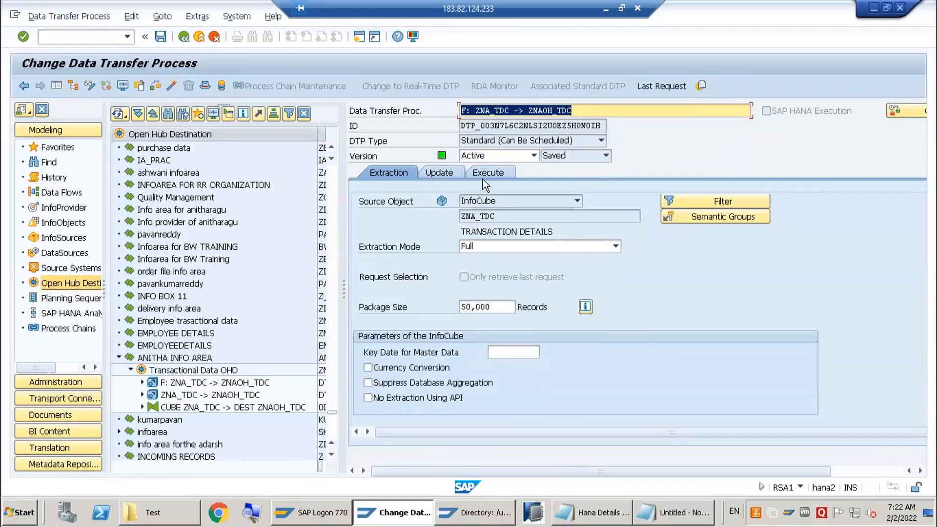
Step: Execute the full data transfer process in the background, display its request monitor and expand Data Package 1
left_click(501, 169)
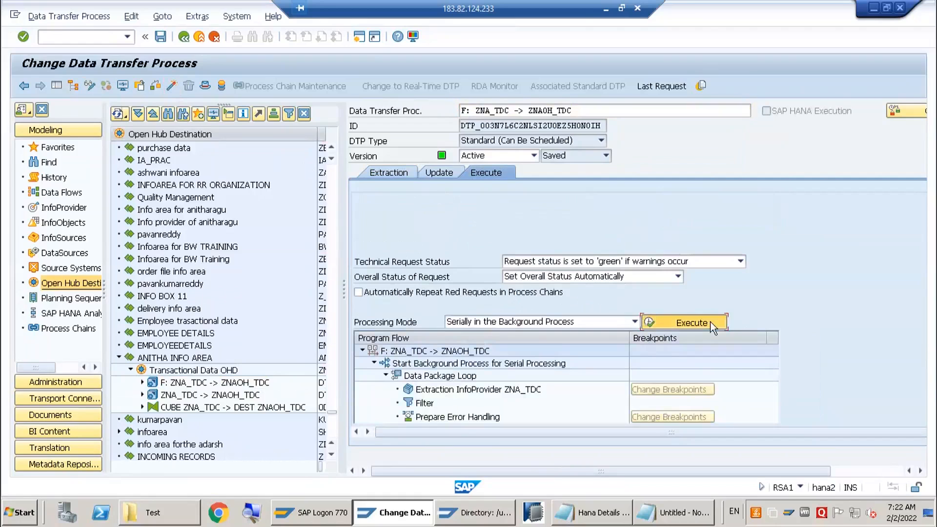
left_click(684, 322)
left_click(214, 279)
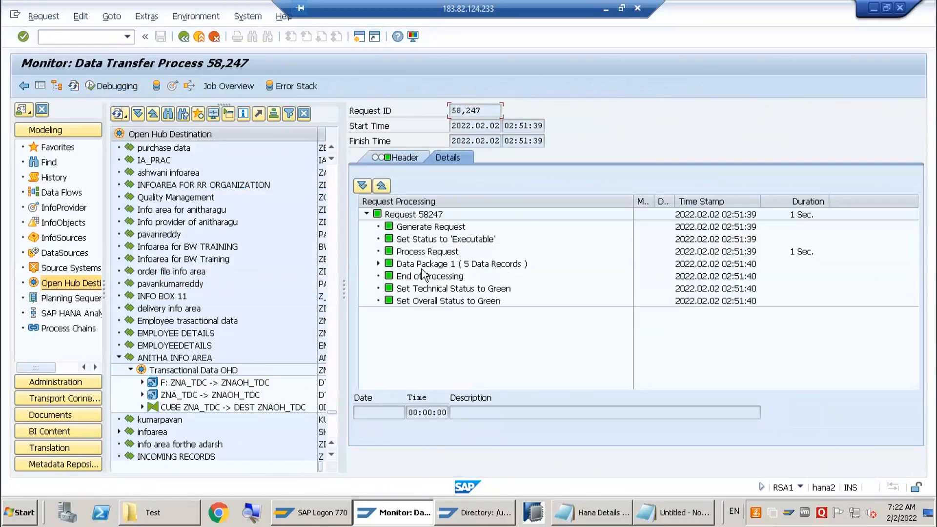
left_click(379, 264)
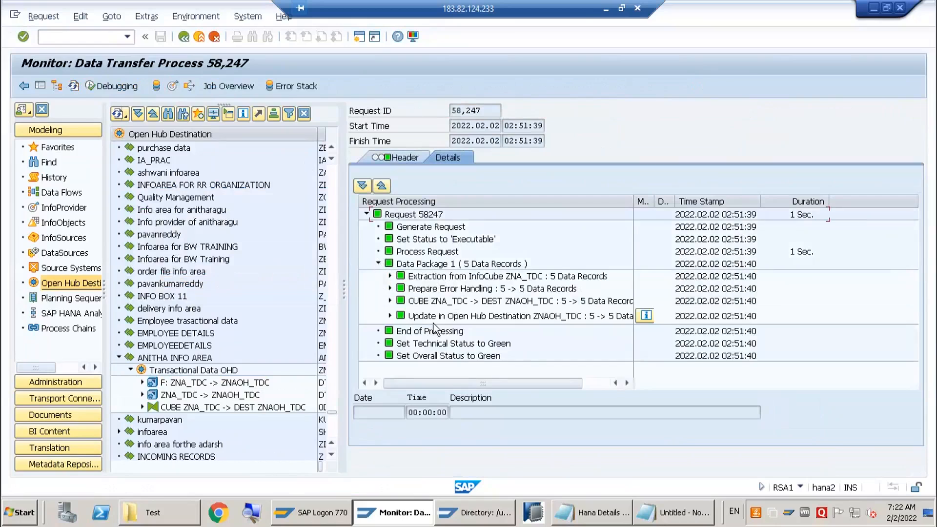
Step: Expand the Update in Open Hub Destination entry of the request and refresh the file list of /usr/sap/A4H/D04/work
left_click(390, 315)
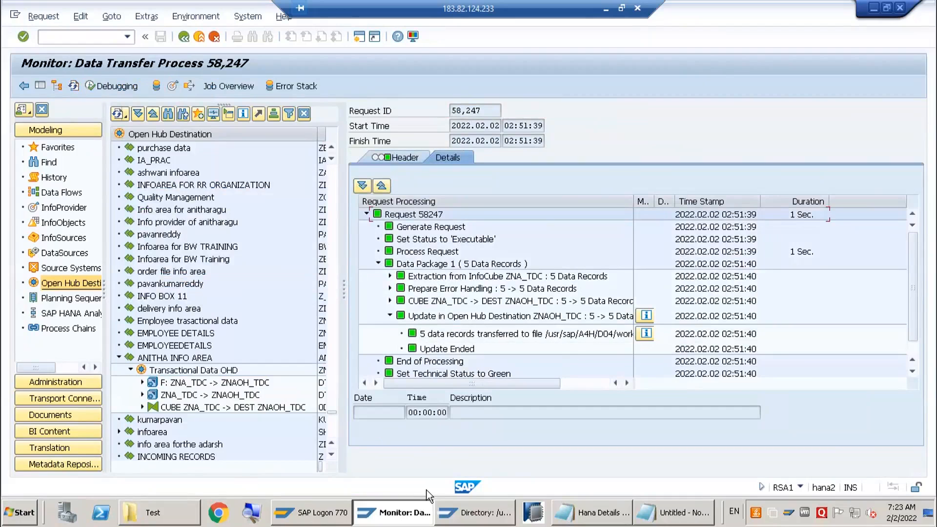
left_click(437, 521)
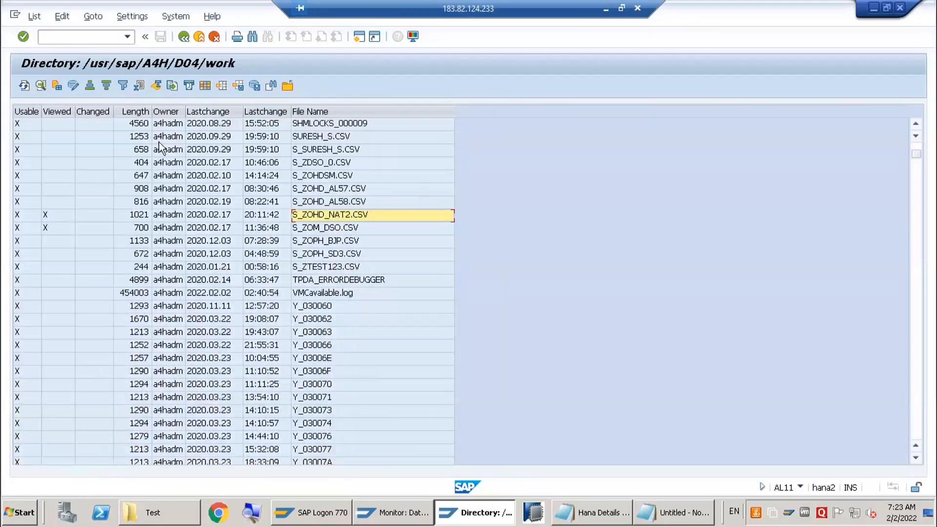
left_click(24, 85)
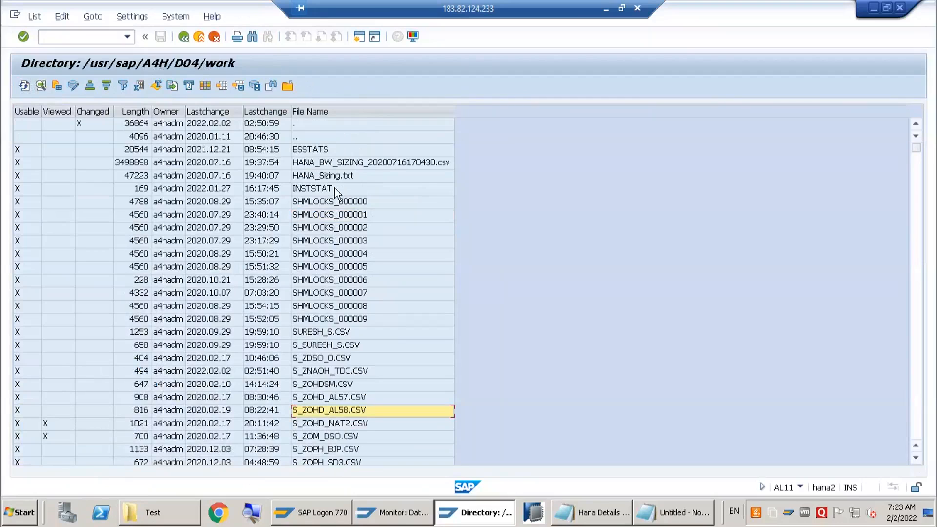
Step: Look through the work directory's file list for the CSV files exported by the ZNAOH_TDC destination
left_click(214, 130)
scroll(220, 283, "down", 1)
scroll(215, 220, "up", 1)
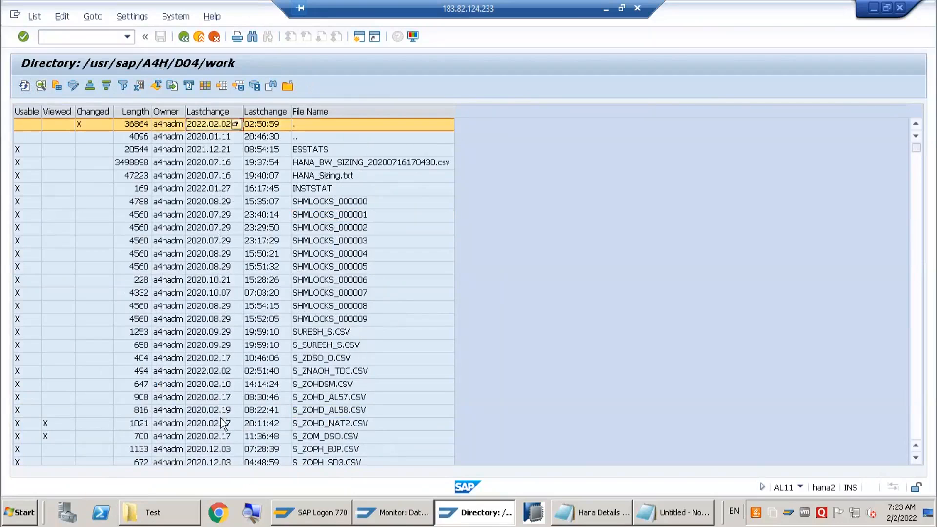
scroll(221, 417, "down", 2)
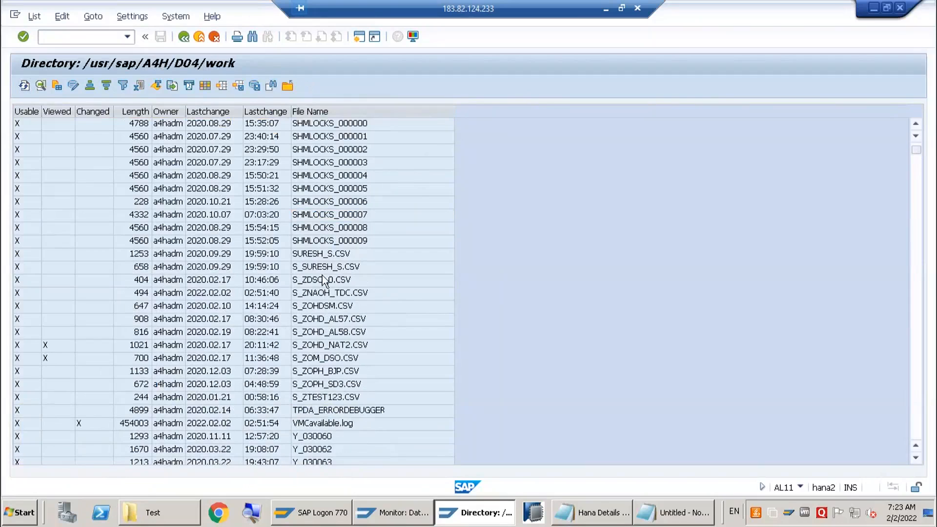
scroll(341, 370, "down", 3)
scroll(345, 375, "down", 10)
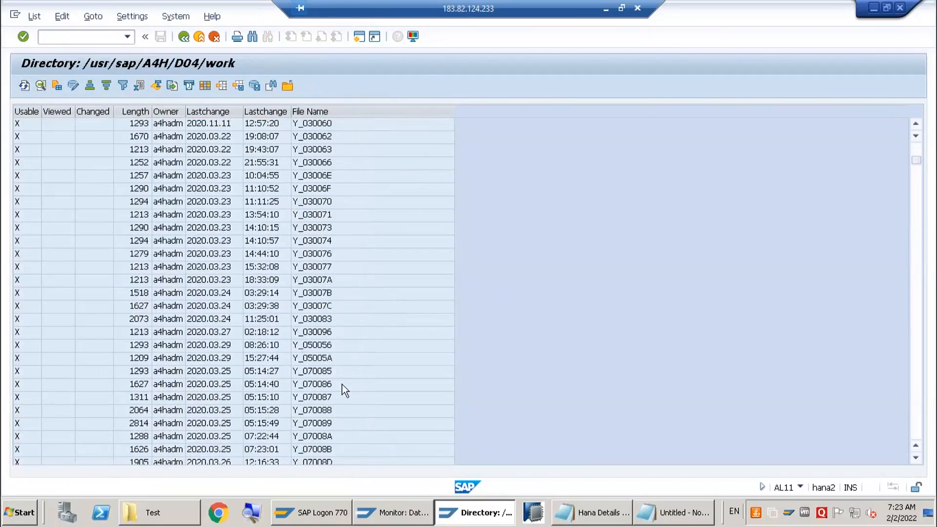
scroll(345, 390, "down", 12)
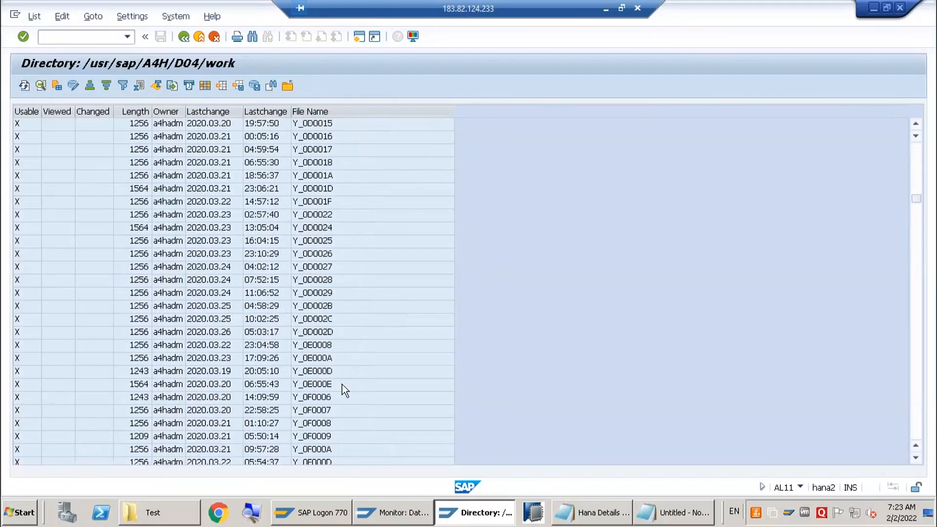
scroll(344, 390, "down", 1)
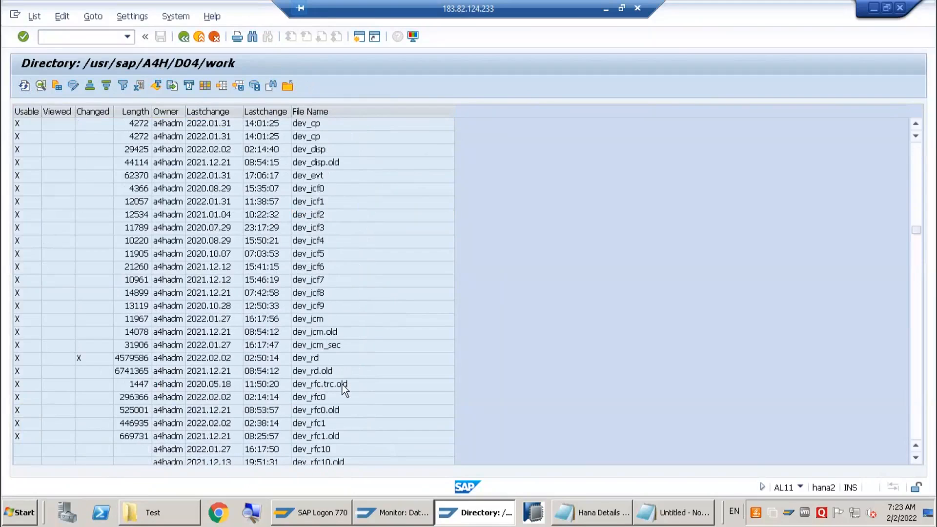
scroll(344, 388, "up", 3)
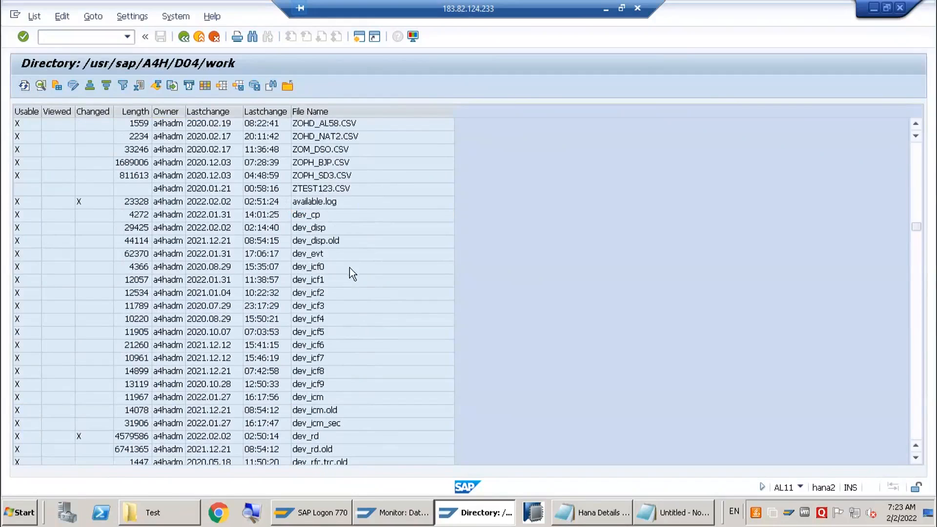
scroll(349, 303, "down", 8)
scroll(342, 351, "down", 20)
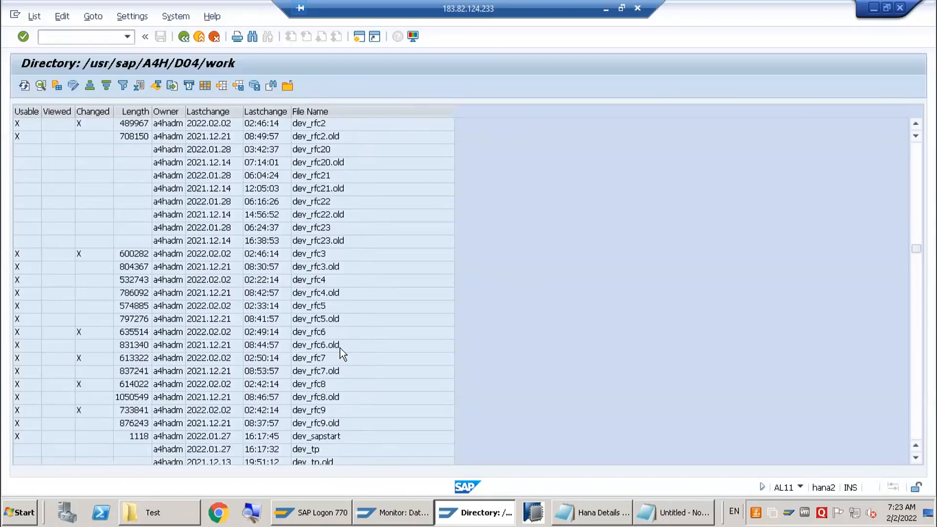
scroll(344, 350, "down", 11)
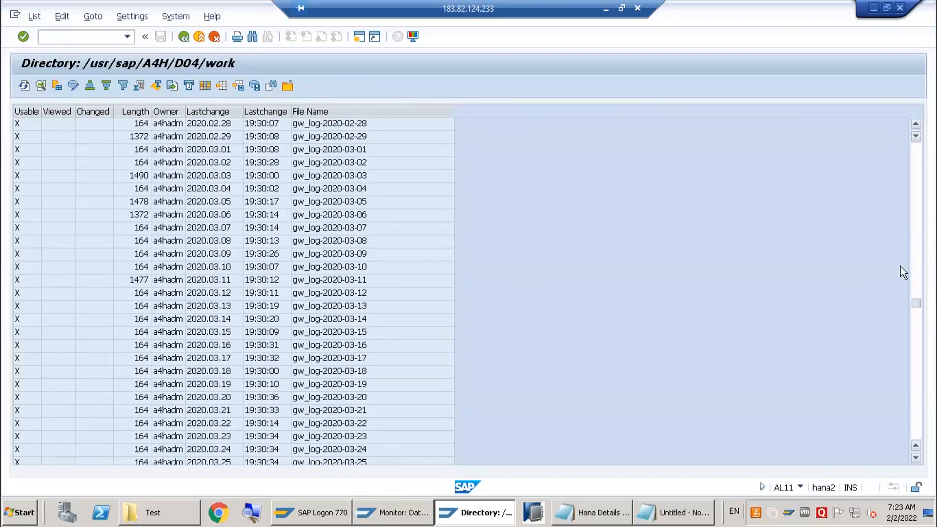
Step: Sort the work directory's file list by last change date in descending order
key("ctrl+Home")
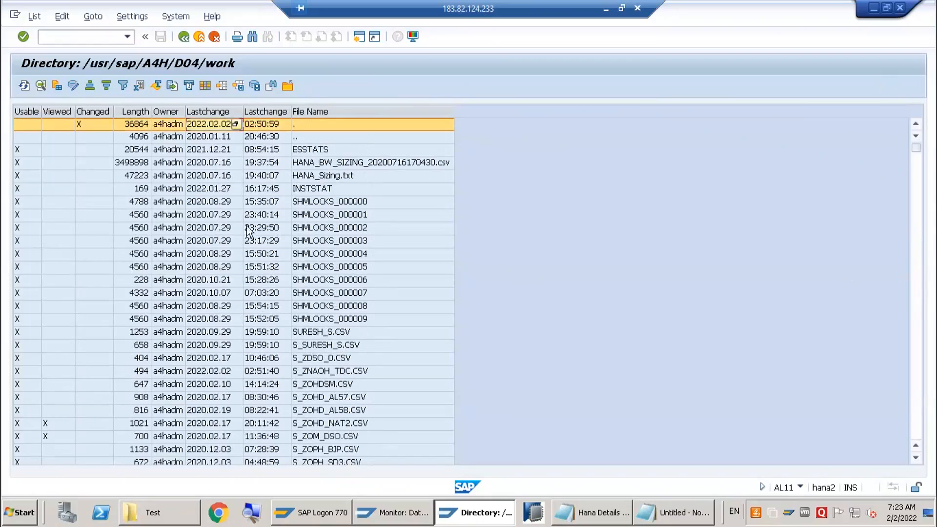
left_click(207, 112)
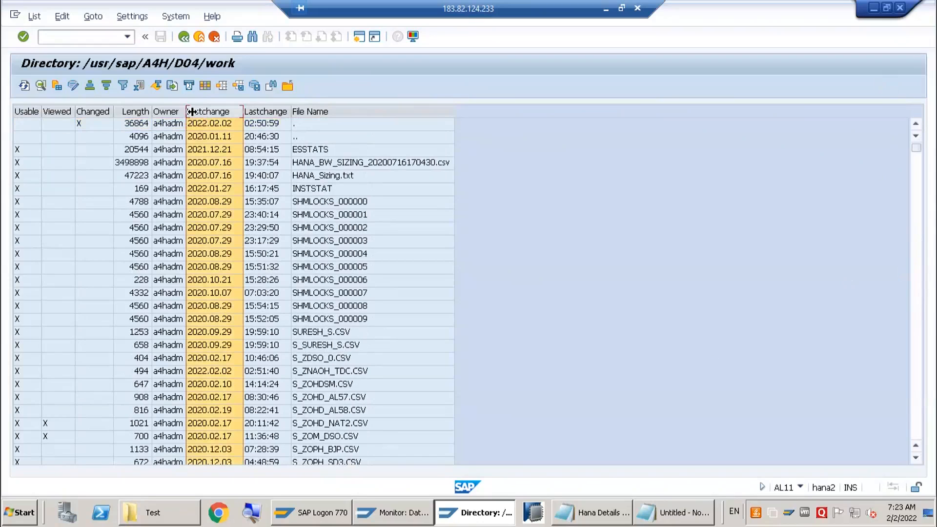
left_click(106, 88)
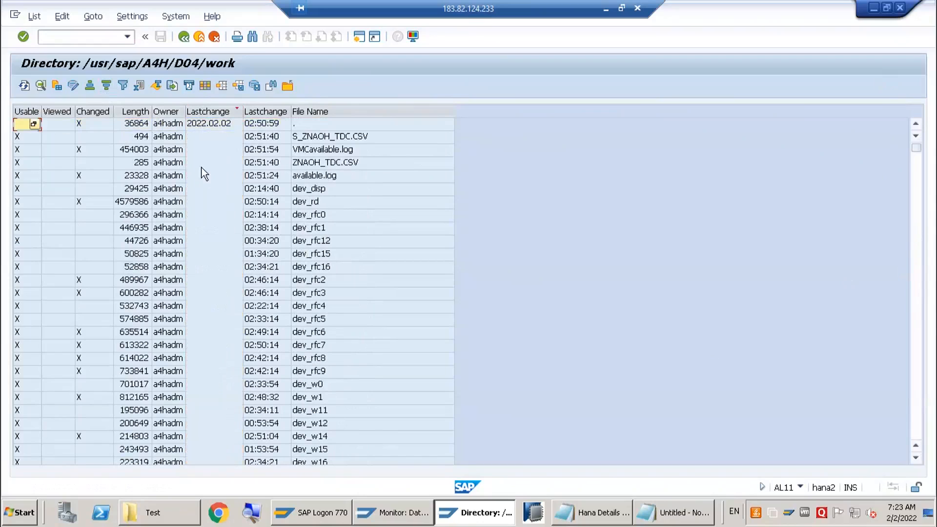
Step: View the contents of S_ZNAOH_TDC.CSV and ZNAOH_TDC.CSV in turn, returning to the file list after each
left_click(328, 137)
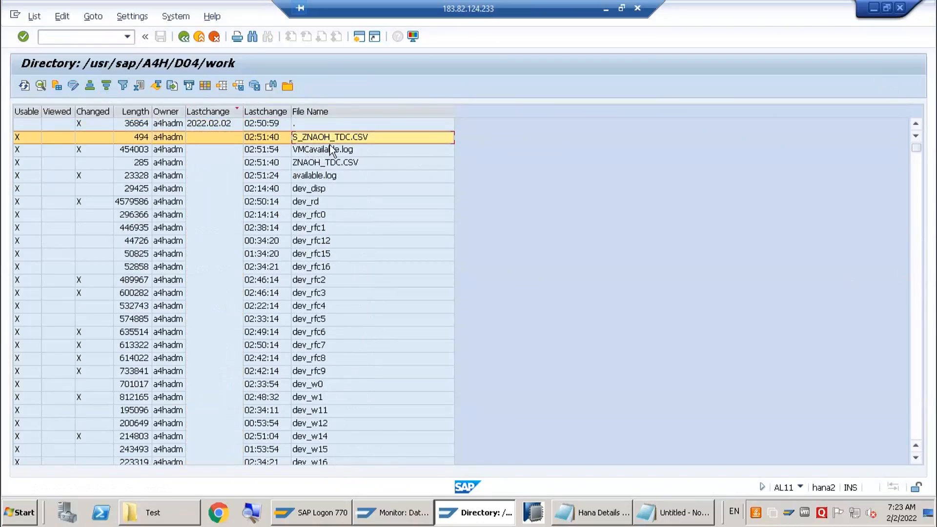
double_click(335, 137)
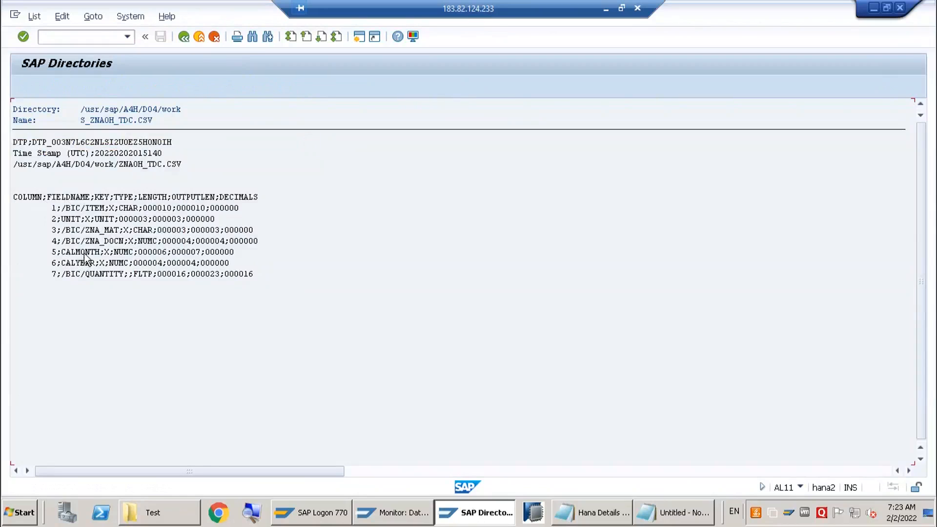
key("F3")
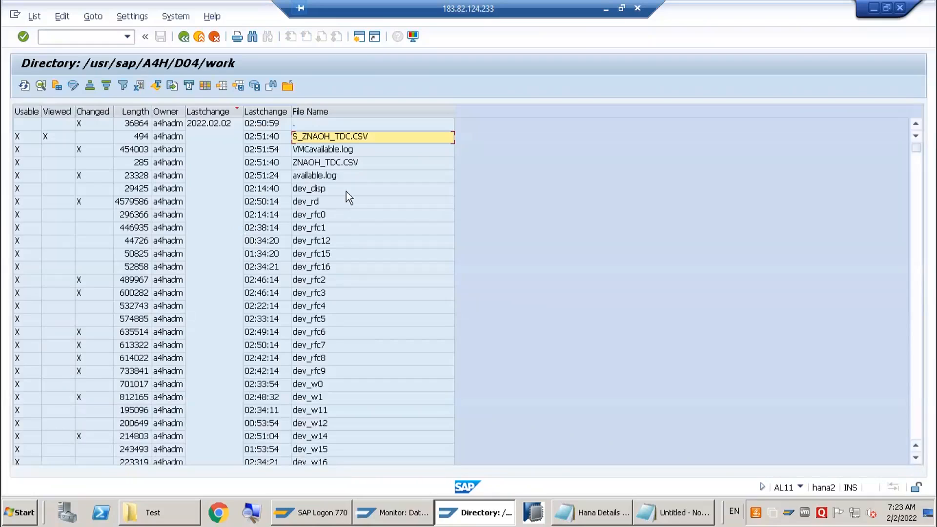
left_click(317, 166)
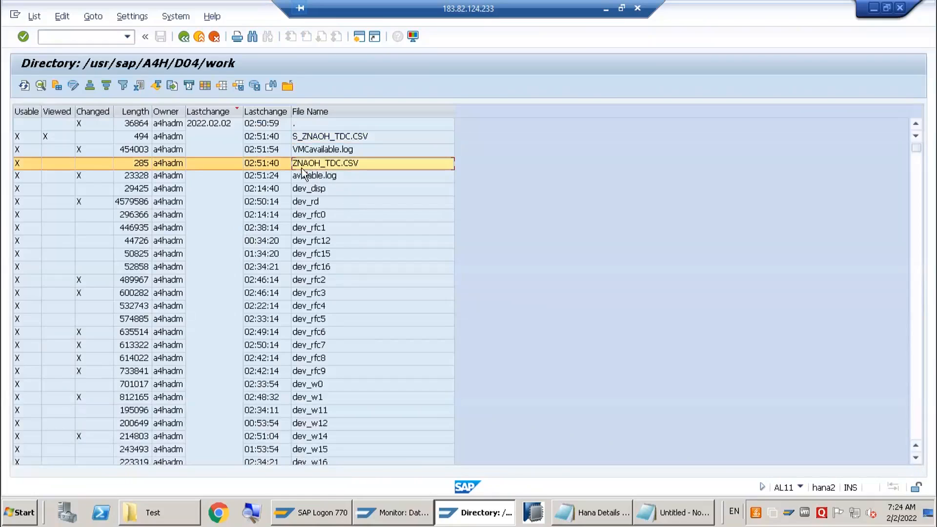
double_click(330, 165)
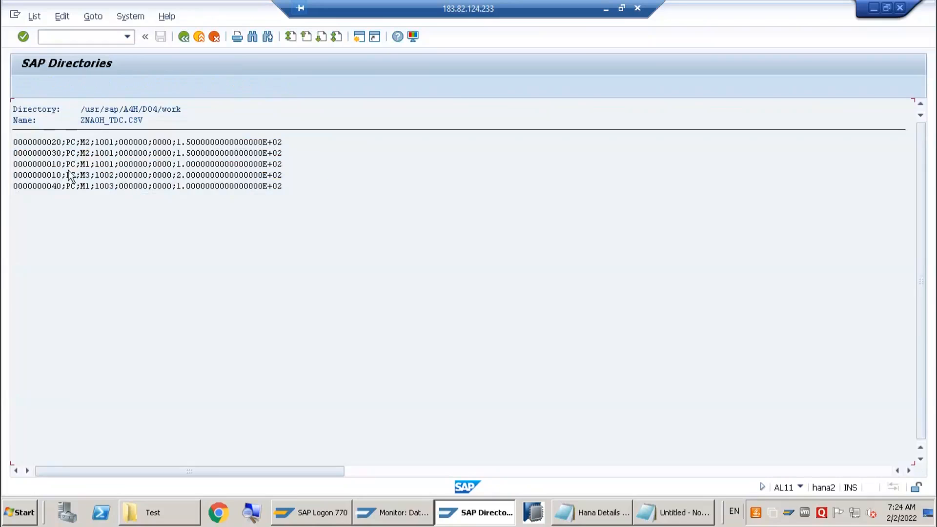
key("F3")
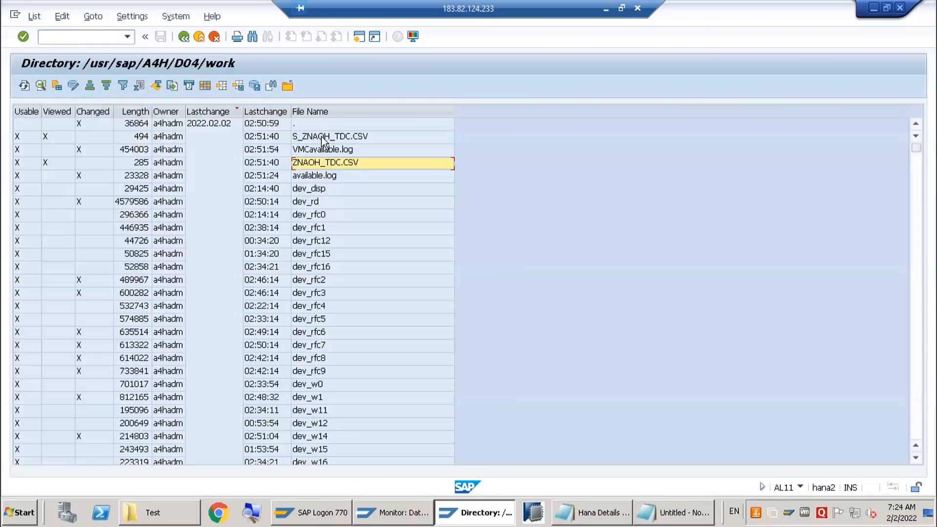
Step: Reopen S_ZNAOH_TDC.CSV and ZNAOH_TDC.CSV to compare the field definitions with the exported data records
left_click(321, 136)
left_click(316, 162)
double_click(319, 137)
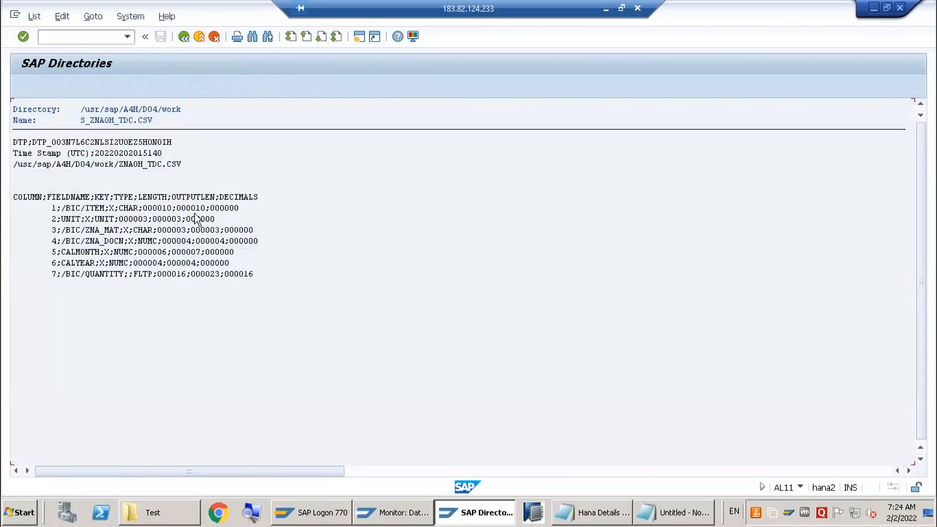
key("F3")
left_click(306, 164)
double_click(305, 164)
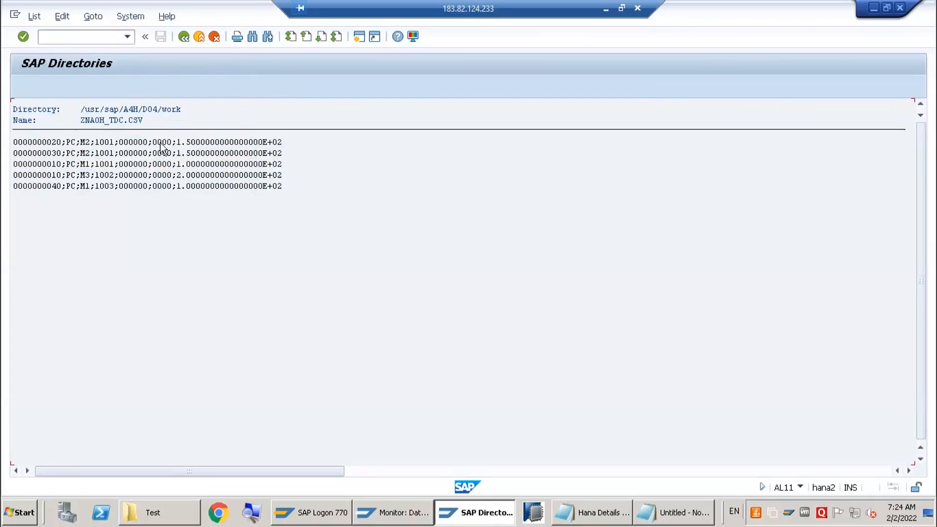
left_click(54, 164)
left_click(116, 164)
key("F3")
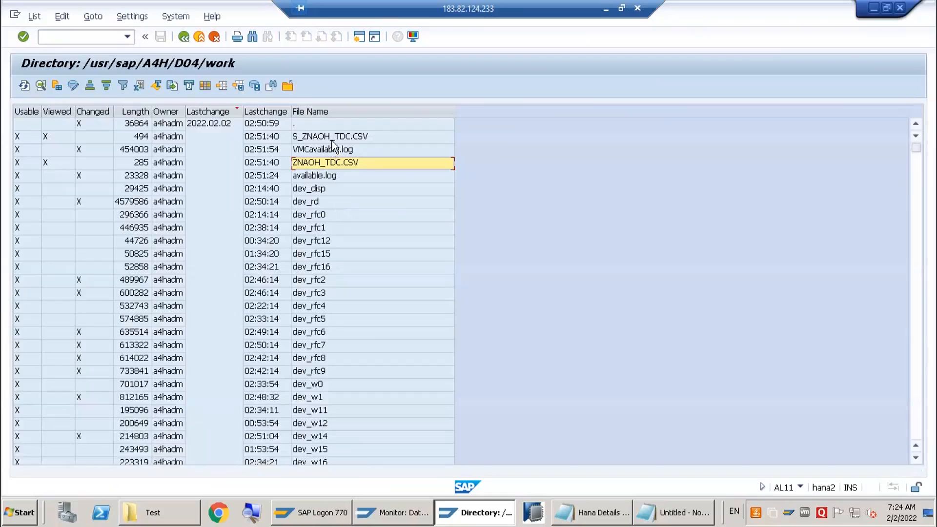
Step: Examine the column definitions in S_ZNAOH_TDC.CSV once more and return to the file list
left_click(333, 137)
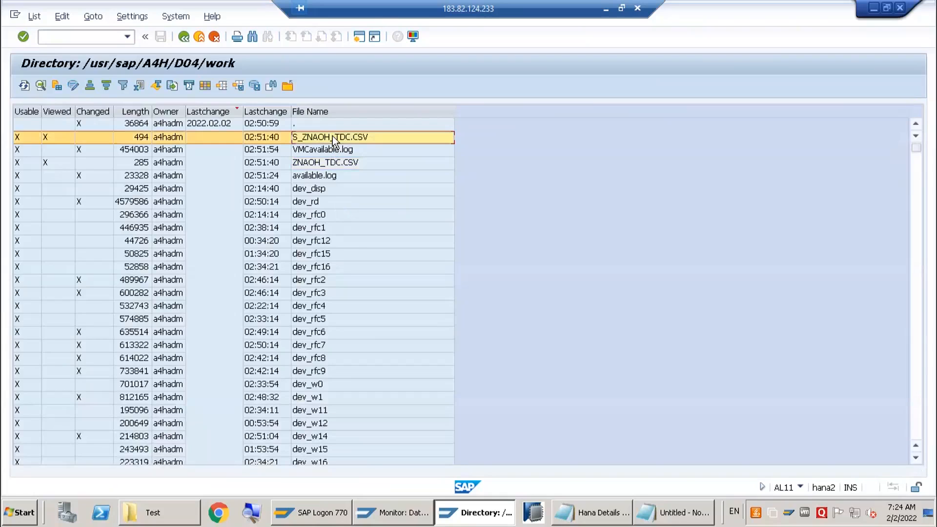
left_click(330, 161)
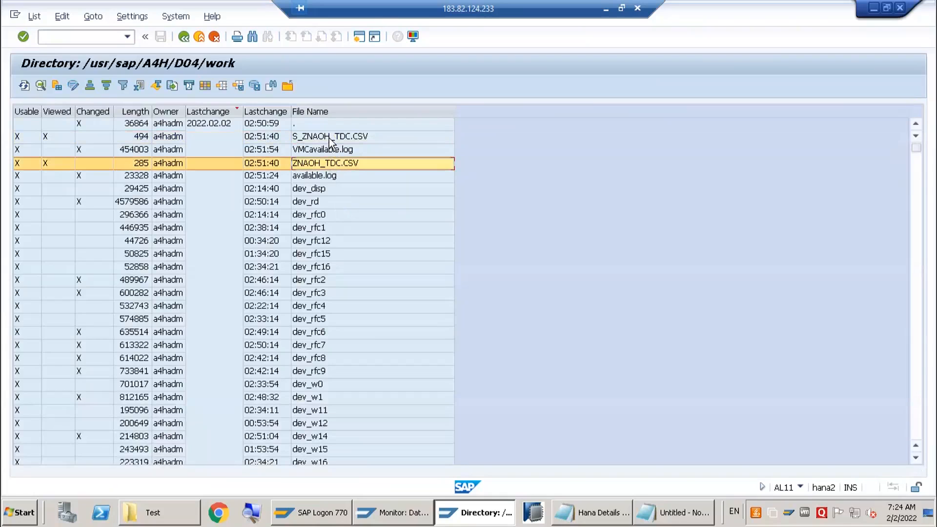
double_click(329, 139)
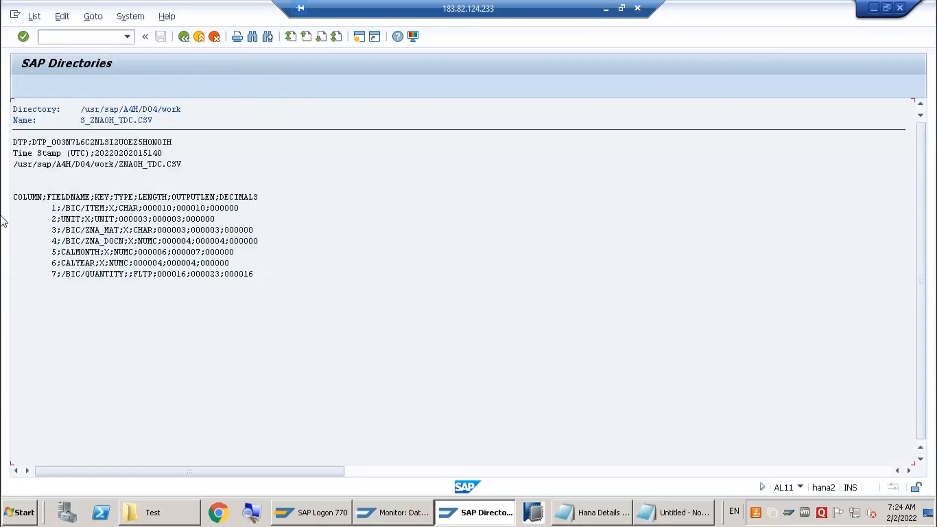
left_click(106, 233)
key("F3")
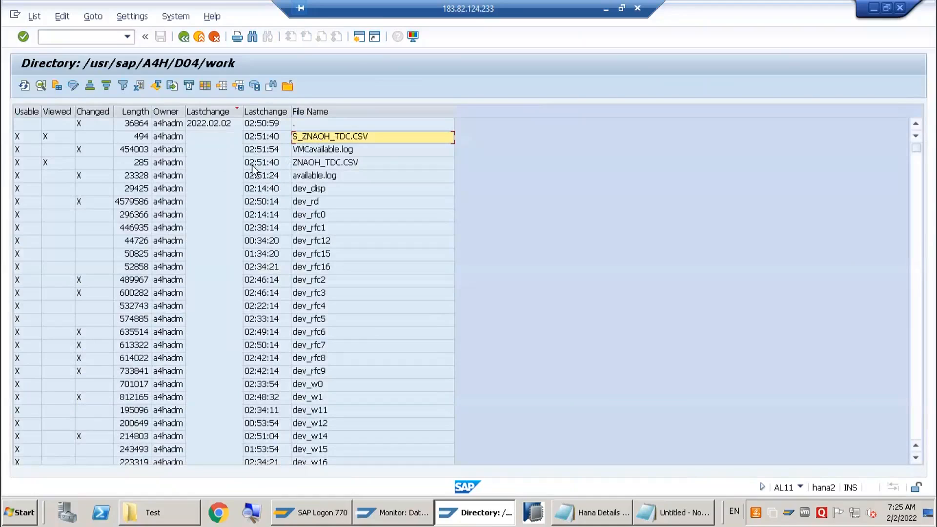
left_click(338, 207)
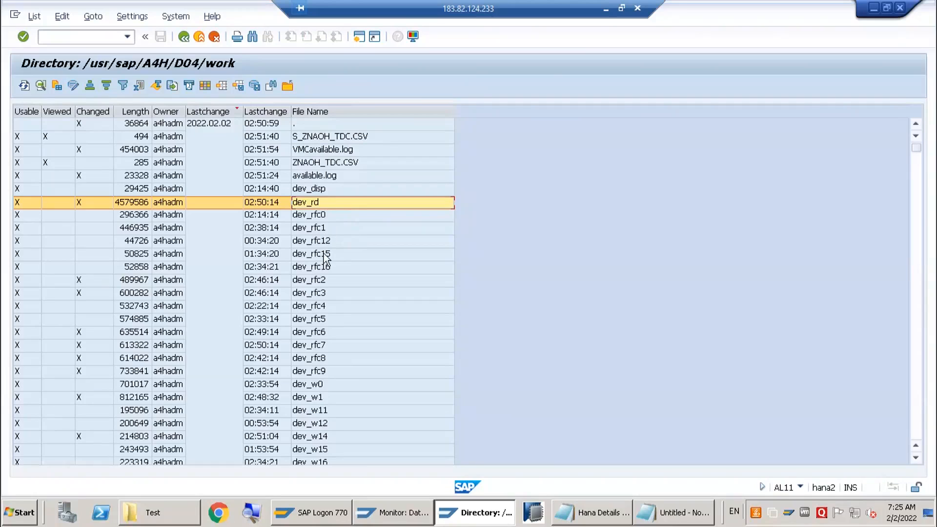
left_click(324, 253)
left_click(329, 228)
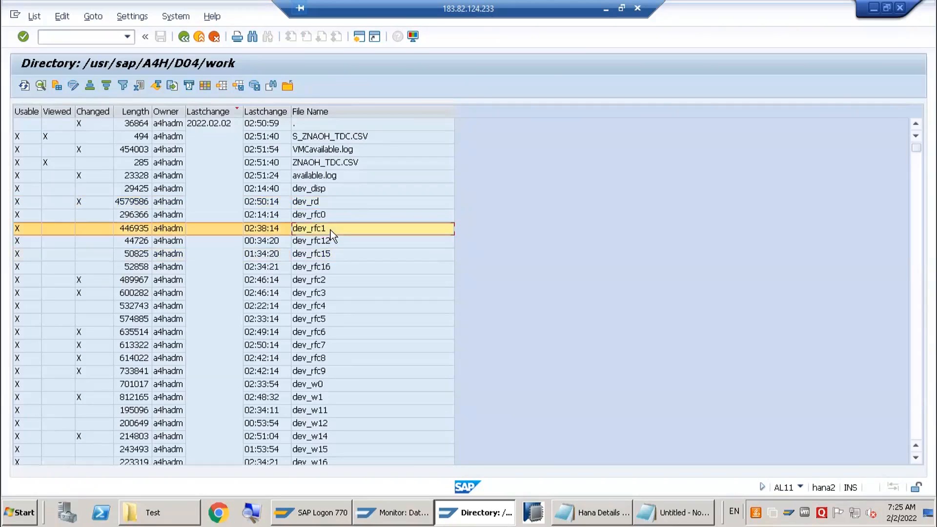
left_click(315, 283)
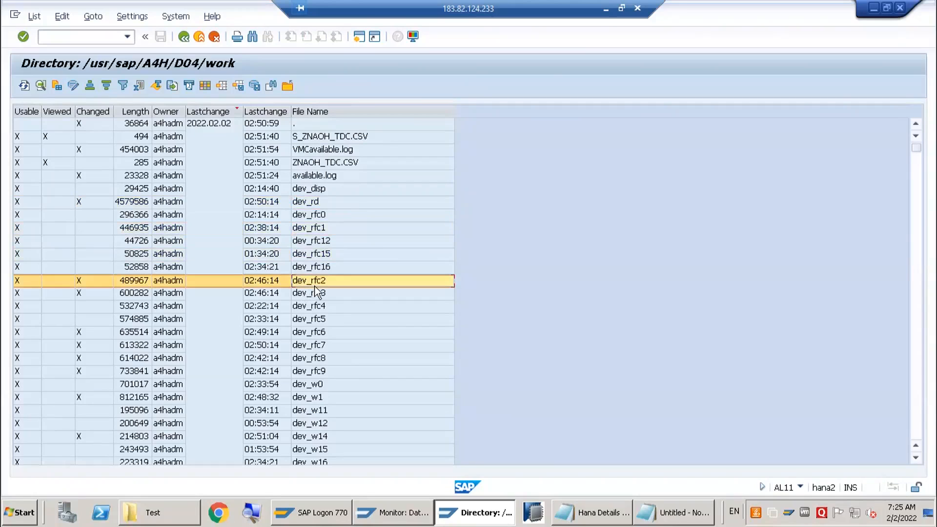
left_click(340, 215)
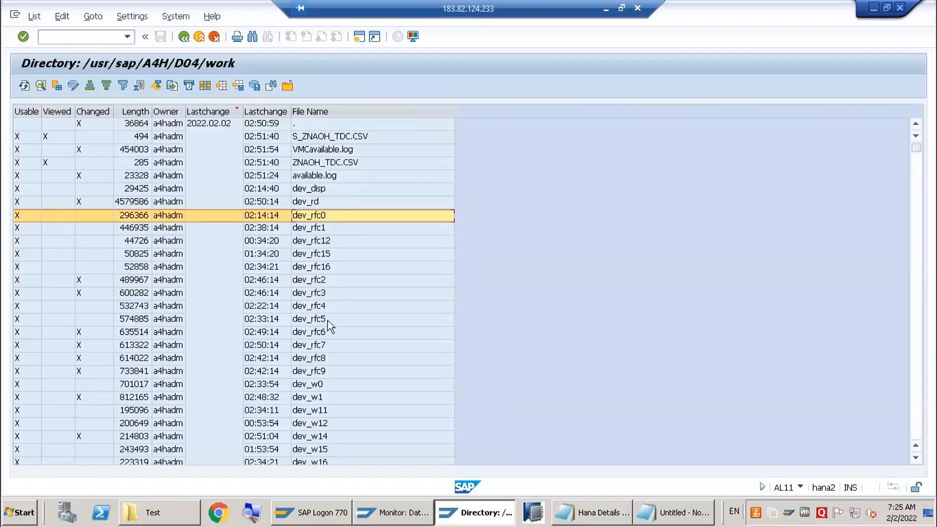
scroll(332, 343, "down", 2)
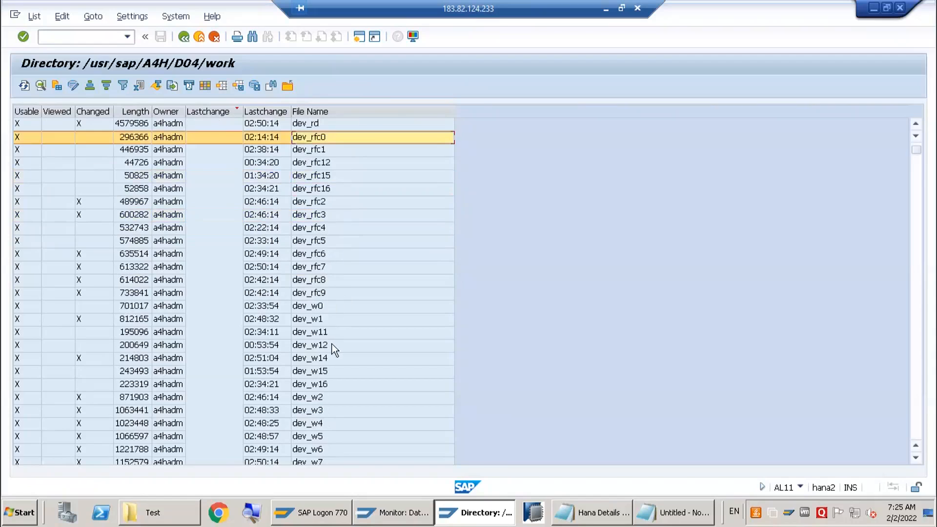
scroll(331, 346, "up", 2)
Step: Leave the work directory and return to the overview of SAP directories
key("F3")
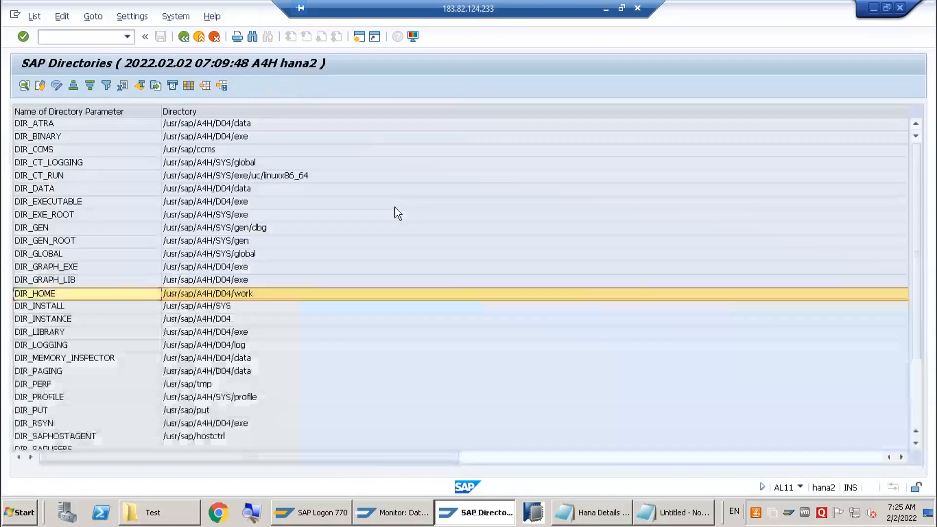